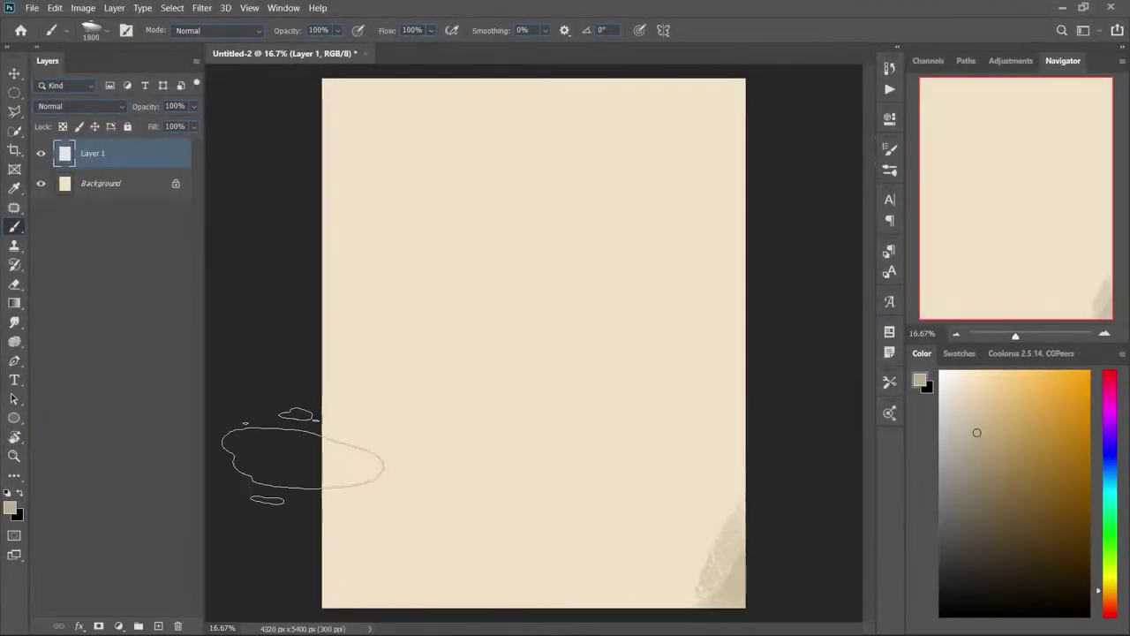
# - Cover the canvas with broad beige textured brush strokes on Layer 1
pyautogui.moveTo(303, 455)
pyautogui.mouseDown()
pyautogui.moveTo(744, 391)
pyautogui.moveTo(415, 159)
pyautogui.mouseUp()
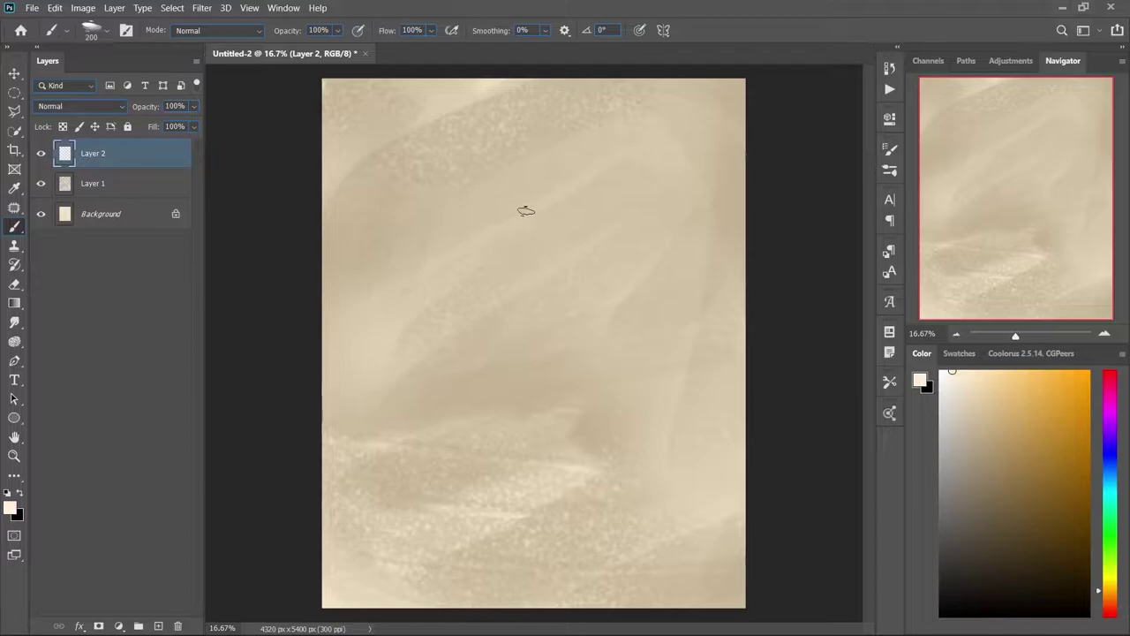
# - Sketch the curled pangolin's loop and inner curl in pale strokes, then scale it up
pyautogui.moveTo(620, 281)
pyautogui.mouseDown()
pyautogui.moveTo(506, 230)
pyautogui.moveTo(429, 433)
pyautogui.moveTo(482, 325)
pyautogui.moveTo(613, 323)
pyautogui.moveTo(628, 370)
pyautogui.moveTo(560, 361)
pyautogui.moveTo(577, 454)
pyautogui.moveTo(634, 422)
pyautogui.mouseUp()
pyautogui.moveTo(618, 251)
pyautogui.mouseDown()
pyautogui.moveTo(676, 409)
pyautogui.moveTo(469, 323)
pyautogui.mouseUp()
pyautogui.hotkey('ctrl', 't')
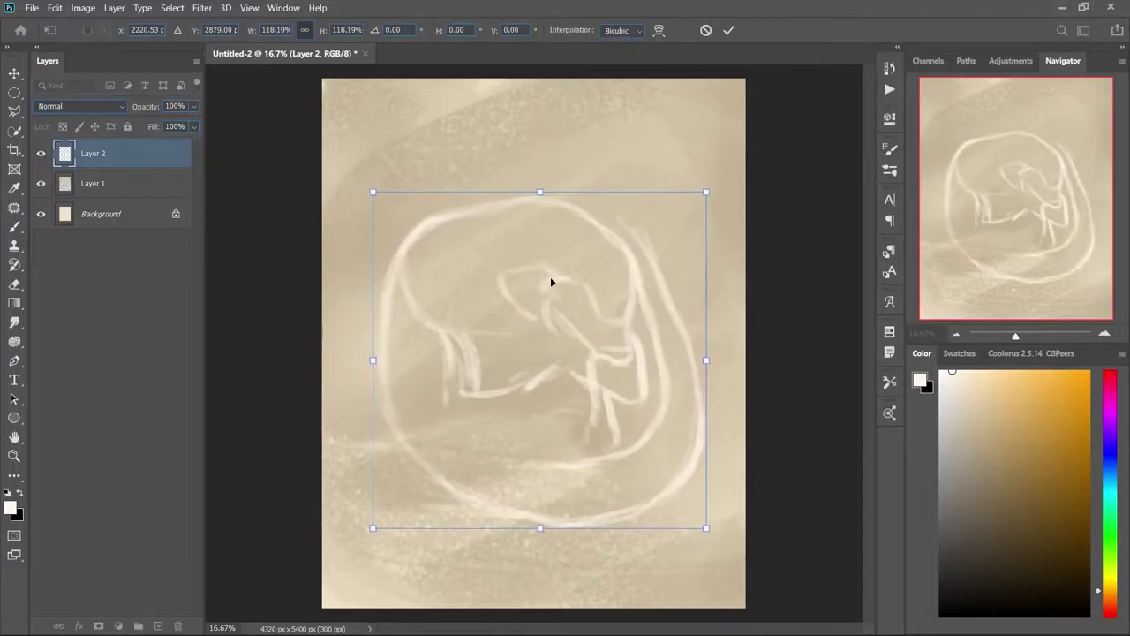
pyautogui.moveTo(550, 276); pyautogui.dragTo(617, 386)
pyautogui.press('Return')
pyautogui.keyDown('alt'); pyautogui.click(580, 252); pyautogui.keyUp('alt')
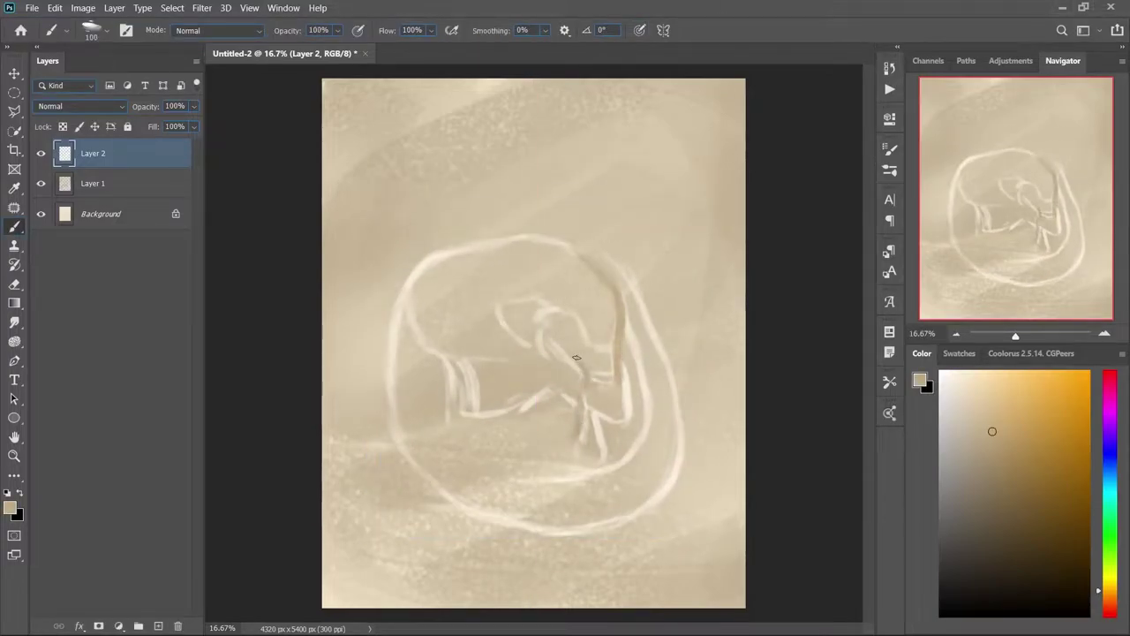
# - Retrace the centre shapes and big oval outline in dark grey at brush size 125–150
pyautogui.press(']')
pyautogui.keyDown('alt'); pyautogui.click(617, 353); pyautogui.keyUp('alt')
pyautogui.moveTo(542, 323)
pyautogui.mouseDown()
pyautogui.moveTo(565, 357)
pyautogui.moveTo(615, 382)
pyautogui.mouseUp()
pyautogui.moveTo(573, 300); pyautogui.dragTo(609, 358)
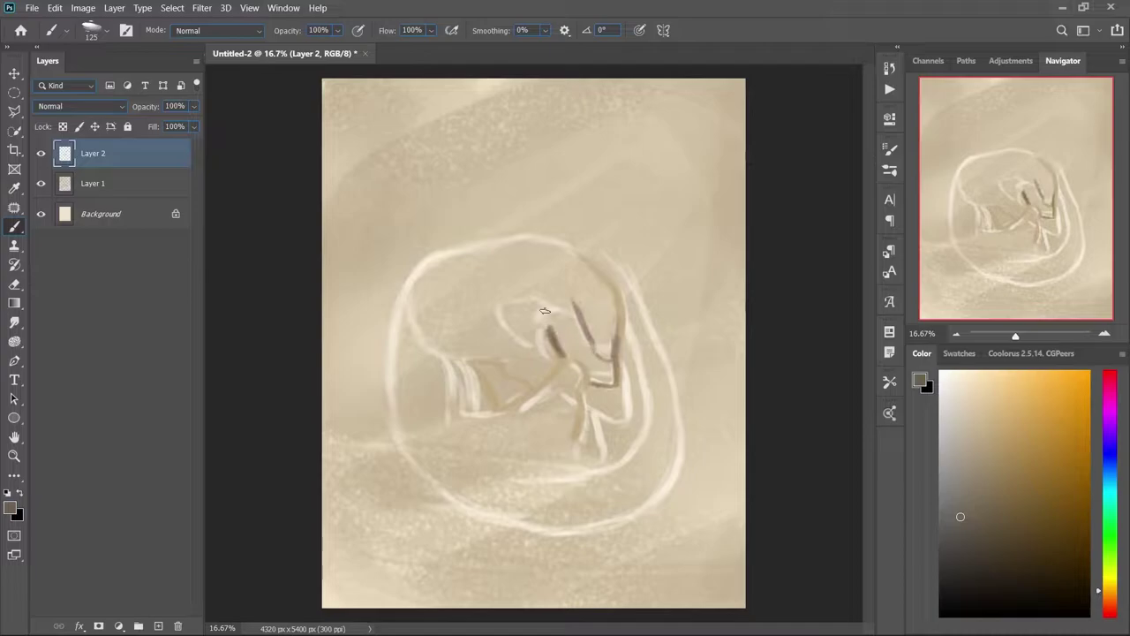
pyautogui.press(']')
pyautogui.moveTo(609, 260)
pyautogui.mouseDown()
pyautogui.moveTo(393, 371)
pyautogui.moveTo(628, 521)
pyautogui.mouseUp()
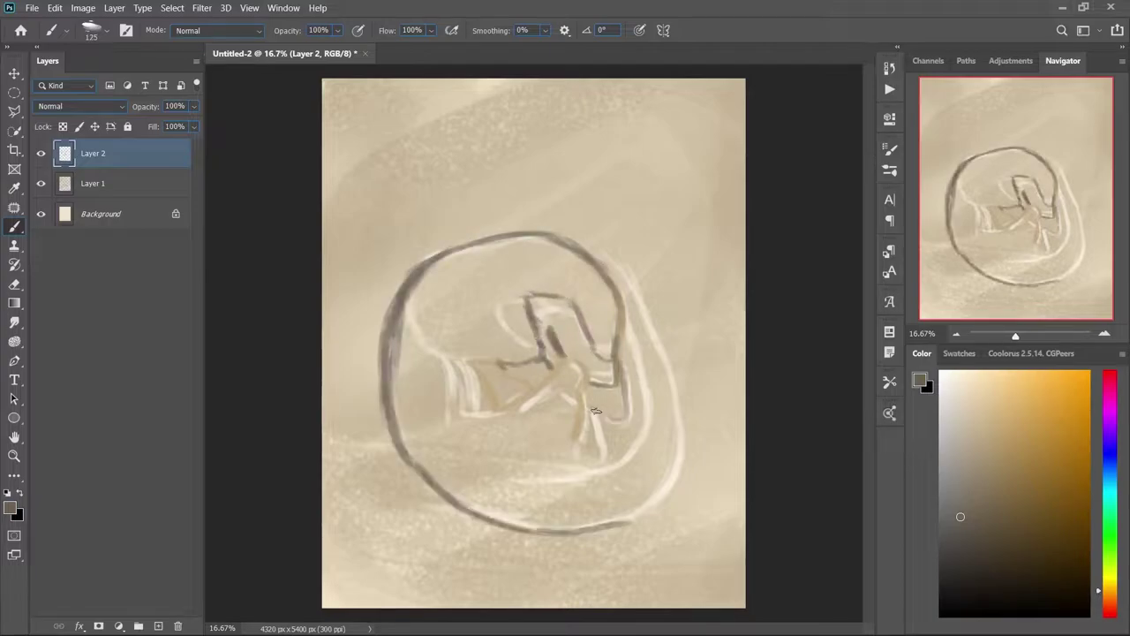
pyautogui.moveTo(468, 406); pyautogui.dragTo(570, 437)
# - Trace the head, body lines, lower leg and right side in dark grey
pyautogui.moveTo(411, 270); pyautogui.dragTo(499, 397)
pyautogui.moveTo(521, 307)
pyautogui.mouseDown()
pyautogui.moveTo(572, 329)
pyautogui.moveTo(570, 441)
pyautogui.mouseUp()
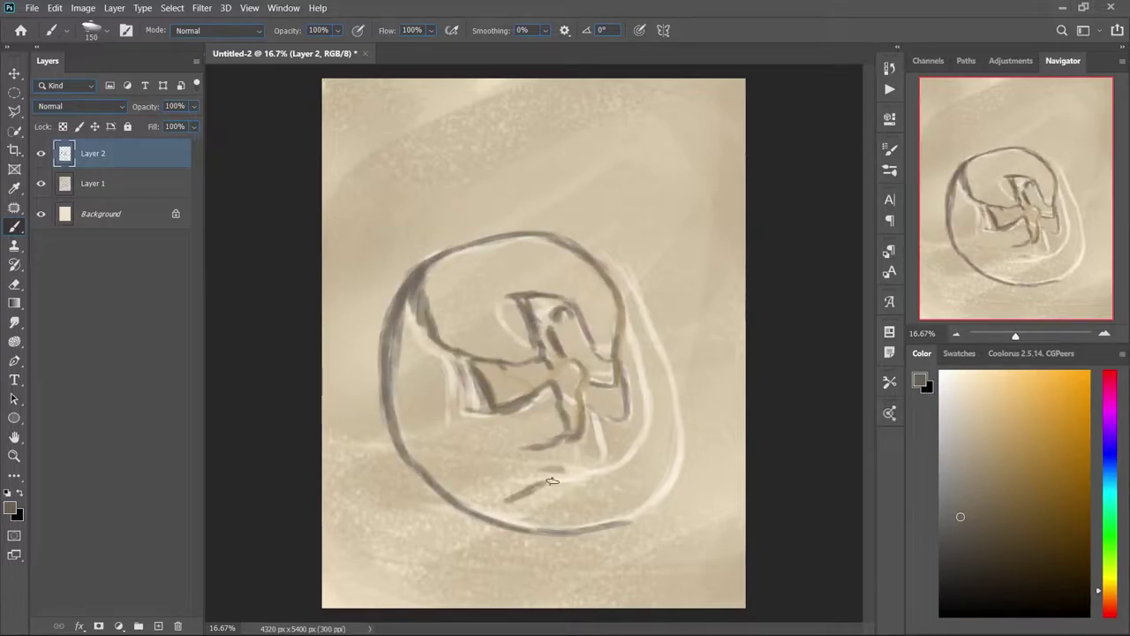
pyautogui.moveTo(490, 459); pyautogui.dragTo(601, 463)
pyautogui.moveTo(499, 502); pyautogui.dragTo(634, 424)
pyautogui.moveTo(629, 322); pyautogui.dragTo(639, 440)
pyautogui.moveTo(596, 249); pyautogui.dragTo(658, 510)
# - On a new Layer 3, fill the top of the head with purple
pyautogui.hotkey('ctrl', 'shift', 'alt', 'n')
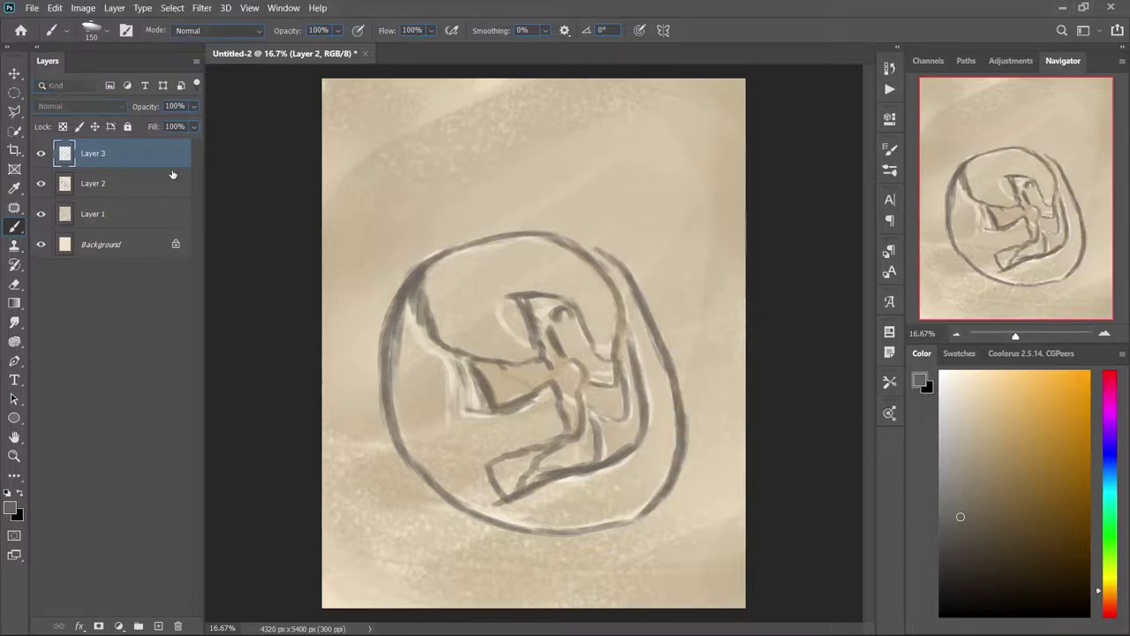
pyautogui.click(1018, 423)
pyautogui.moveTo(574, 300); pyautogui.dragTo(543, 237)
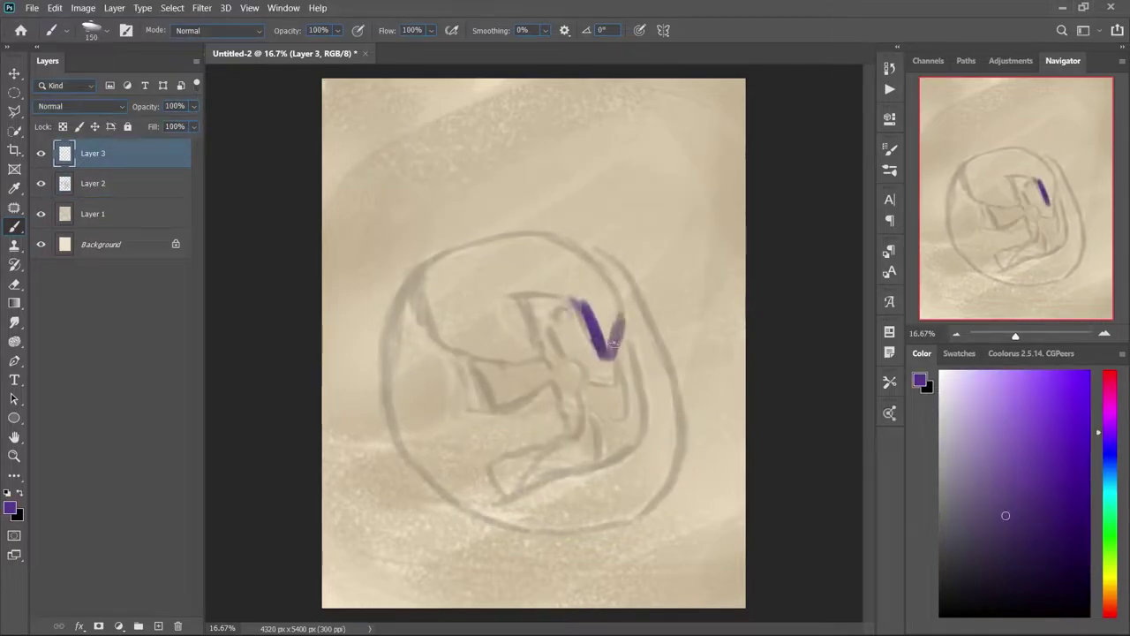
pyautogui.press('e')
pyautogui.press('b')
pyautogui.moveTo(454, 252); pyautogui.dragTo(585, 297)
pyautogui.moveTo(517, 291)
pyautogui.mouseDown()
pyautogui.moveTo(605, 336)
pyautogui.moveTo(609, 256)
pyautogui.mouseUp()
pyautogui.moveTo(494, 256); pyautogui.dragTo(588, 291)
# - Paint blue, green, yellow-green, yellow and orange bands around the body at brush sizes 400–300
pyautogui.moveTo(437, 256)
pyautogui.mouseDown()
pyautogui.moveTo(494, 260)
pyautogui.moveTo(543, 309)
pyautogui.moveTo(539, 349)
pyautogui.mouseUp()
pyautogui.moveTo(406, 291)
pyautogui.mouseDown()
pyautogui.moveTo(523, 327)
pyautogui.moveTo(402, 397)
pyautogui.moveTo(529, 442)
pyautogui.mouseUp()
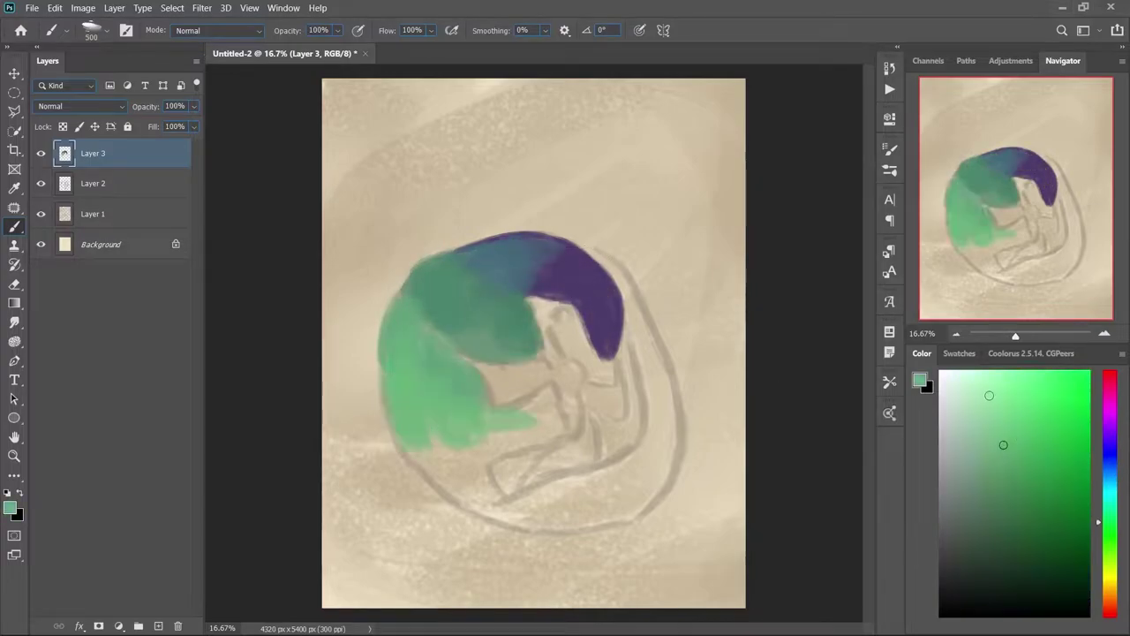
pyautogui.moveTo(442, 415); pyautogui.dragTo(426, 425)
pyautogui.press('[')
pyautogui.moveTo(446, 477)
pyautogui.mouseDown()
pyautogui.moveTo(524, 518)
pyautogui.moveTo(600, 468)
pyautogui.mouseUp()
pyautogui.press('[')
pyautogui.moveTo(557, 503)
pyautogui.mouseDown()
pyautogui.moveTo(625, 504)
pyautogui.moveTo(660, 415)
pyautogui.mouseUp()
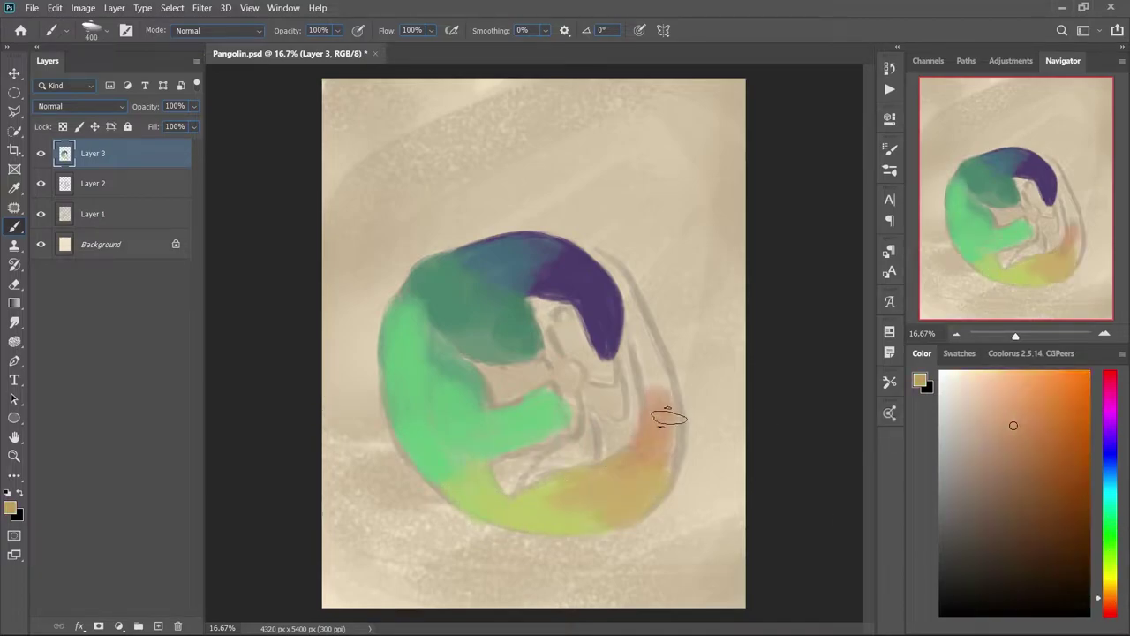
pyautogui.moveTo(618, 265)
pyautogui.mouseDown()
pyautogui.moveTo(668, 385)
pyautogui.moveTo(661, 456)
pyautogui.moveTo(585, 522)
pyautogui.moveTo(503, 528)
pyautogui.mouseUp()
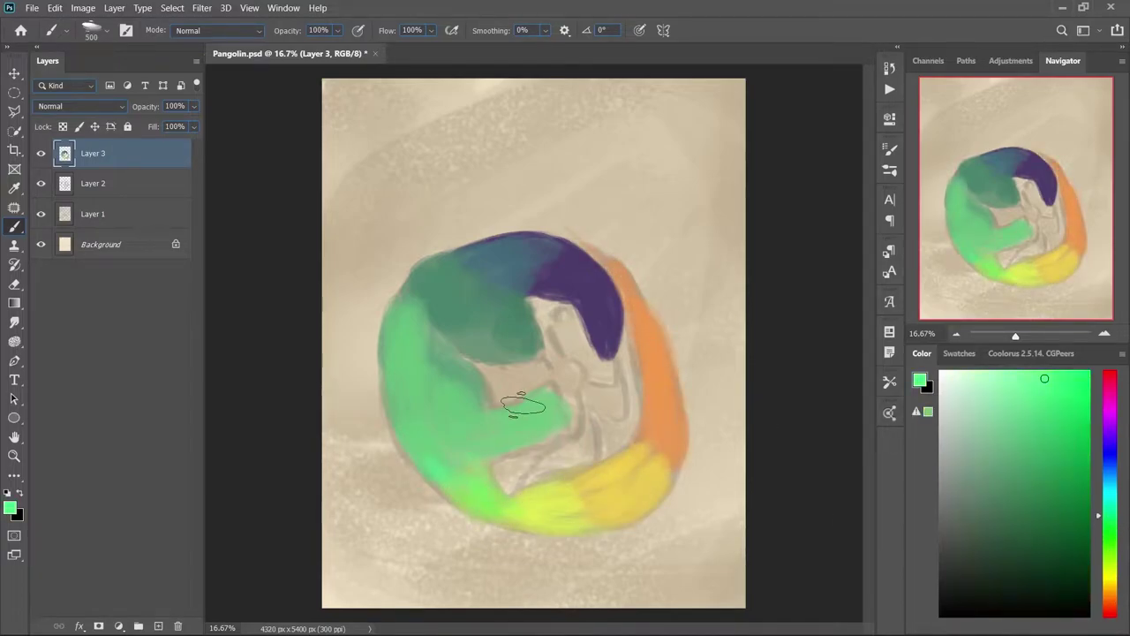
# - Fill the face and arm in pale yellow, then outline the hands, fingers and legs dark
pyautogui.press('[')
pyautogui.press('[')
pyautogui.press('[')
pyautogui.moveTo(516, 319); pyautogui.dragTo(543, 305)
pyautogui.moveTo(504, 375)
pyautogui.mouseDown()
pyautogui.moveTo(552, 358)
pyautogui.moveTo(578, 420)
pyautogui.moveTo(569, 309)
pyautogui.moveTo(565, 376)
pyautogui.moveTo(583, 450)
pyautogui.moveTo(504, 481)
pyautogui.moveTo(530, 362)
pyautogui.mouseUp()
pyautogui.press('[')
pyautogui.press('[')
pyautogui.press('[')
pyautogui.moveTo(569, 325); pyautogui.dragTo(558, 424)
pyautogui.moveTo(618, 358); pyautogui.dragTo(596, 459)
pyautogui.moveTo(583, 437); pyautogui.dragTo(552, 357)
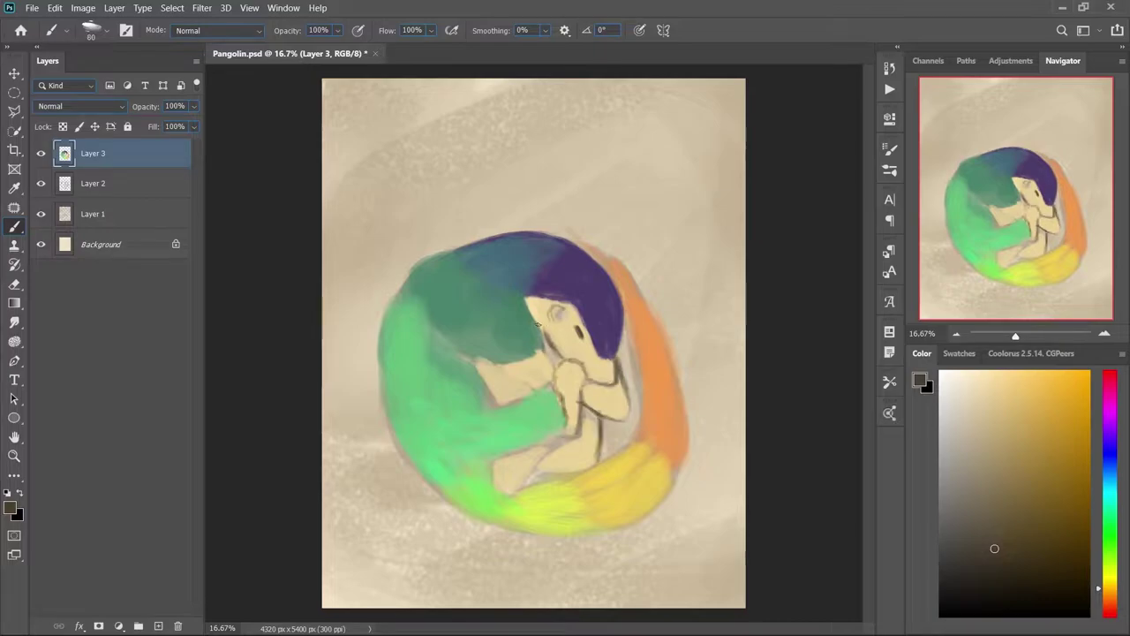
pyautogui.hotkey('ctrl', '+')
pyautogui.keyDown('alt'); pyautogui.click(545, 221); pyautogui.keyUp('alt')
# - Repaint the upper-left hair in dark teal-green and the left body in flat muted green
pyautogui.press(']')
pyautogui.press(']')
pyautogui.press(']')
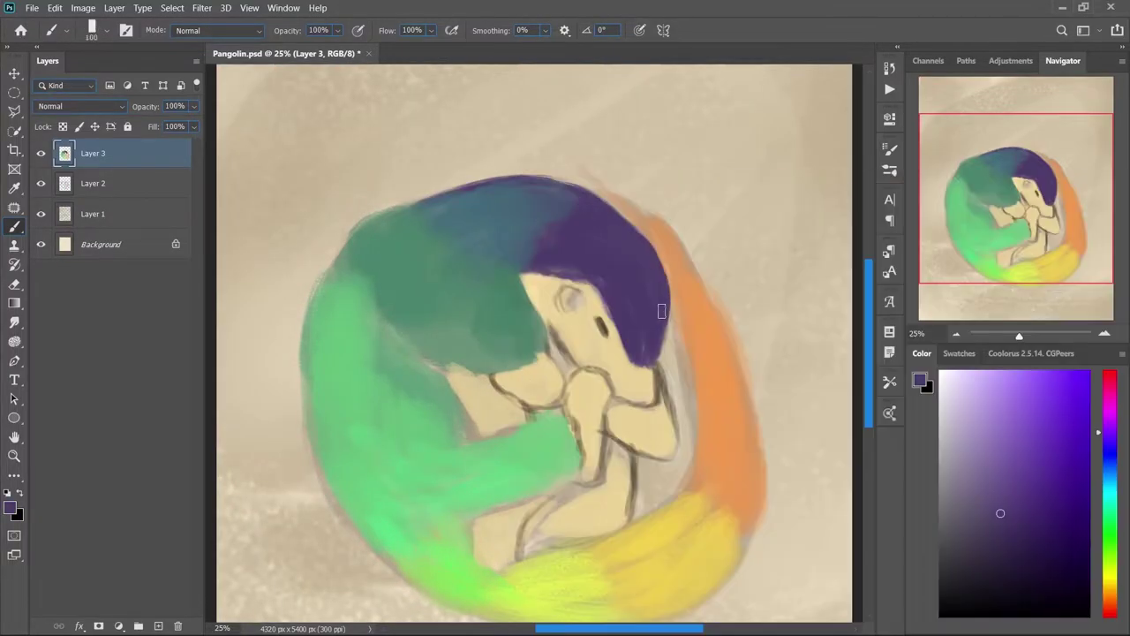
pyautogui.keyDown('alt'); pyautogui.click(532, 219); pyautogui.keyUp('alt')
pyautogui.keyDown('alt'); pyautogui.click(383, 232); pyautogui.keyUp('alt')
pyautogui.moveTo(383, 232)
pyautogui.mouseDown()
pyautogui.moveTo(522, 345)
pyautogui.moveTo(403, 214)
pyautogui.mouseUp()
pyautogui.keyDown('alt'); pyautogui.click(380, 291); pyautogui.keyUp('alt')
pyautogui.press(']')
pyautogui.moveTo(353, 265)
pyautogui.mouseDown()
pyautogui.moveTo(391, 359)
pyautogui.moveTo(434, 383)
pyautogui.moveTo(328, 434)
pyautogui.moveTo(503, 467)
pyautogui.moveTo(482, 467)
pyautogui.moveTo(454, 557)
pyautogui.moveTo(368, 411)
pyautogui.moveTo(560, 389)
pyautogui.moveTo(535, 465)
pyautogui.mouseUp()
# - Repaint yellow along the ring's bottom, orange on the right, and cream over the face and neck
pyautogui.keyDown('alt'); pyautogui.click(370, 447); pyautogui.keyUp('alt')
pyautogui.keyDown('alt'); pyautogui.click(636, 291); pyautogui.keyUp('alt')
pyautogui.moveTo(636, 291); pyautogui.dragTo(663, 363)
pyautogui.moveTo(588, 135); pyautogui.dragTo(513, 254)
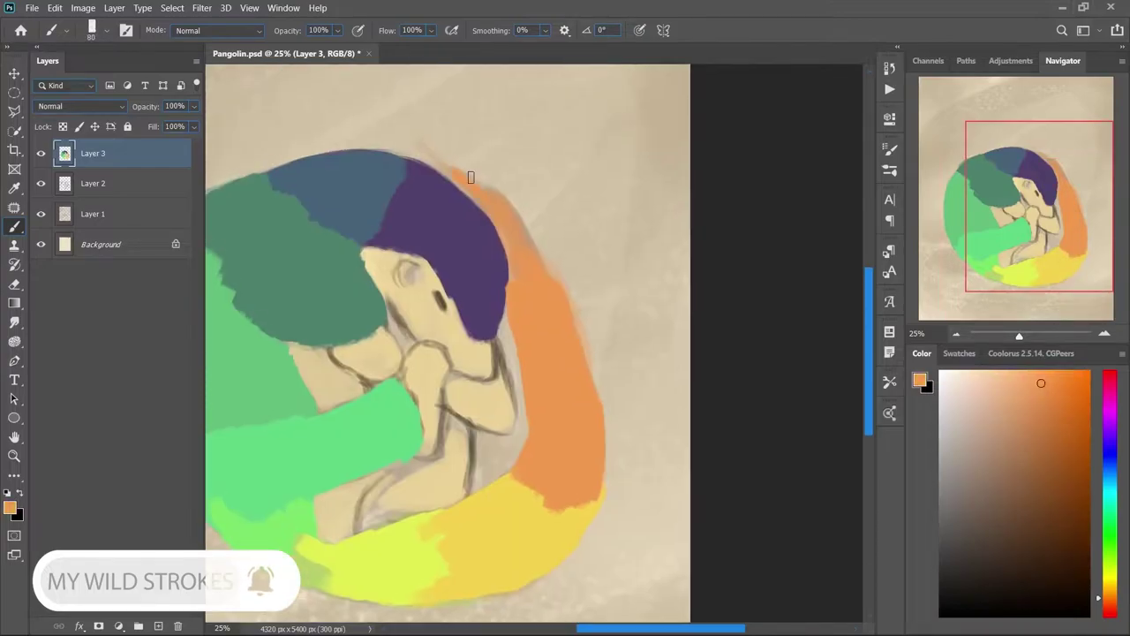
pyautogui.press('[')
pyautogui.press('[')
pyautogui.keyDown('alt'); pyautogui.click(379, 257); pyautogui.keyUp('alt')
pyautogui.moveTo(380, 257)
pyautogui.mouseDown()
pyautogui.moveTo(442, 303)
pyautogui.moveTo(391, 260)
pyautogui.moveTo(501, 416)
pyautogui.moveTo(391, 318)
pyautogui.moveTo(403, 373)
pyautogui.moveTo(353, 521)
pyautogui.moveTo(409, 497)
pyautogui.mouseUp()
# - Switch to a size-60 brush preset, move the colour layer below the sketch, and draw dark chin lines
pyautogui.rightClick(408, 497)
pyautogui.doubleClick(870, 375)
pyautogui.hotkey('ctrl', '[')
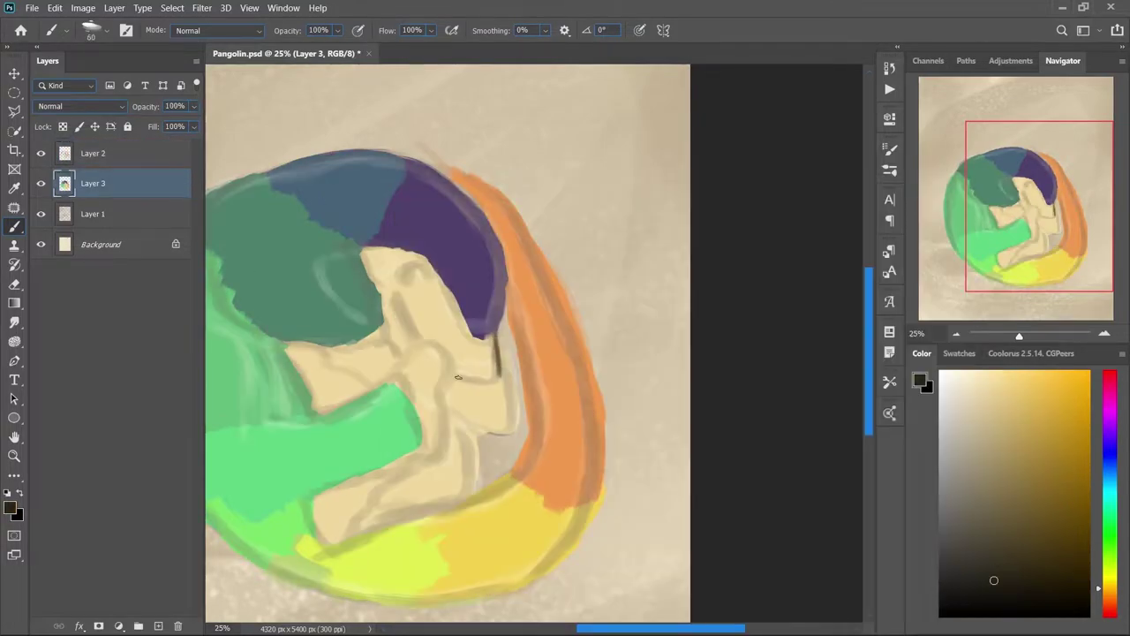
pyautogui.moveTo(510, 384); pyautogui.dragTo(473, 433)
pyautogui.moveTo(470, 424); pyautogui.dragTo(477, 492)
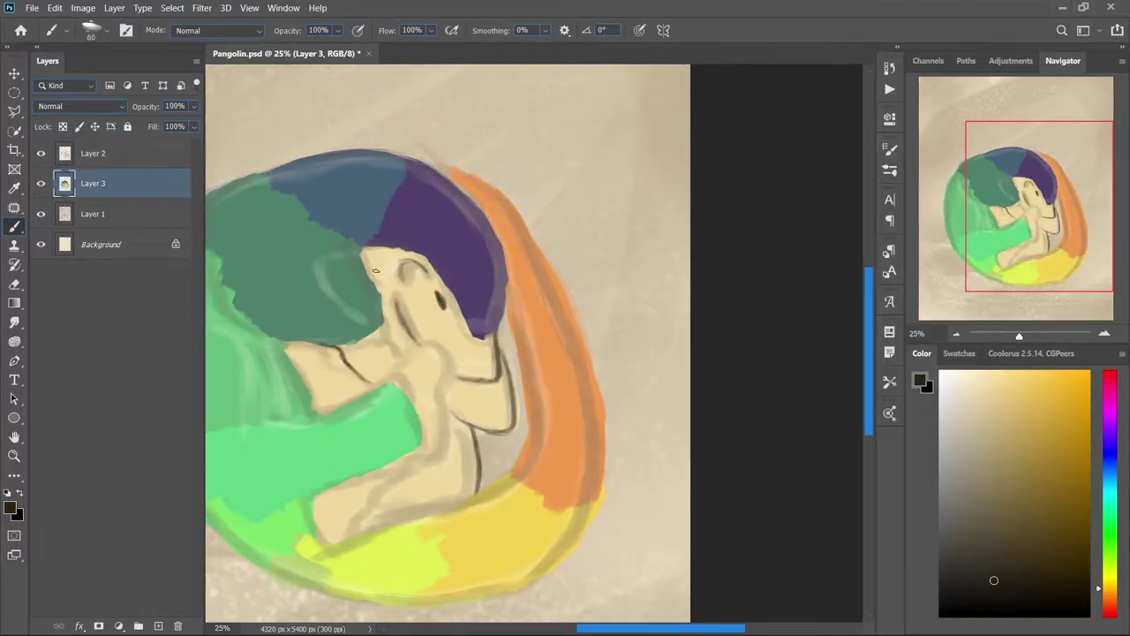
# - Paint green over the hand, draw dark finger lines at size 50, and move the colour layer back on top
pyautogui.keyDown('alt'); pyautogui.click(410, 393); pyautogui.keyUp('alt')
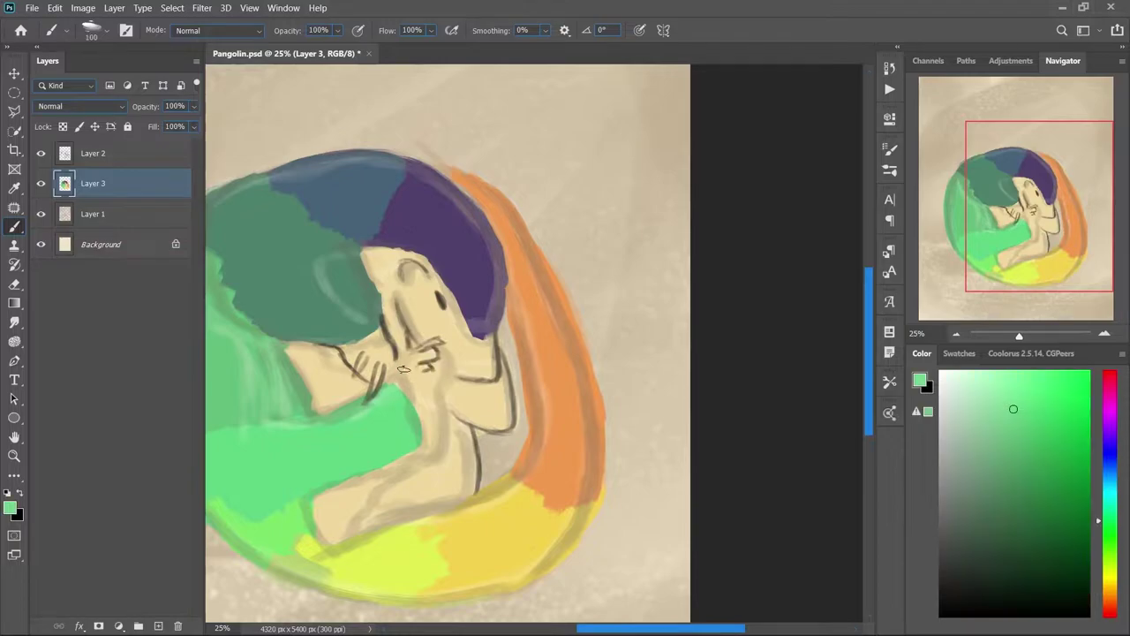
pyautogui.keyDown('alt'); pyautogui.click(476, 459); pyautogui.keyUp('alt')
pyautogui.moveTo(384, 388)
pyautogui.mouseDown()
pyautogui.moveTo(422, 355)
pyautogui.moveTo(446, 455)
pyautogui.mouseUp()
pyautogui.press('[')
pyautogui.moveTo(382, 477); pyautogui.dragTo(342, 538)
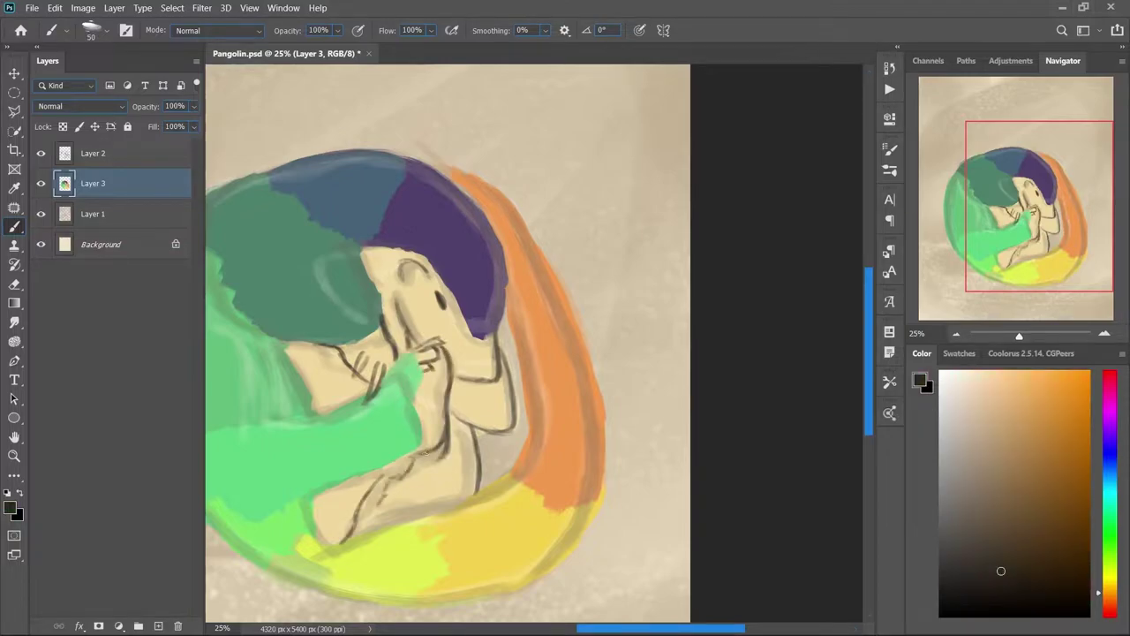
pyautogui.hotkey('ctrl', ']')
# - Paint green across the lower body with a size-150 brush
pyautogui.press(']')
pyautogui.press(']')
pyautogui.press(']')
pyautogui.keyDown('alt'); pyautogui.click(410, 393); pyautogui.keyUp('alt')
pyautogui.moveTo(402, 442); pyautogui.dragTo(327, 539)
pyautogui.moveTo(388, 490); pyautogui.dragTo(434, 415)
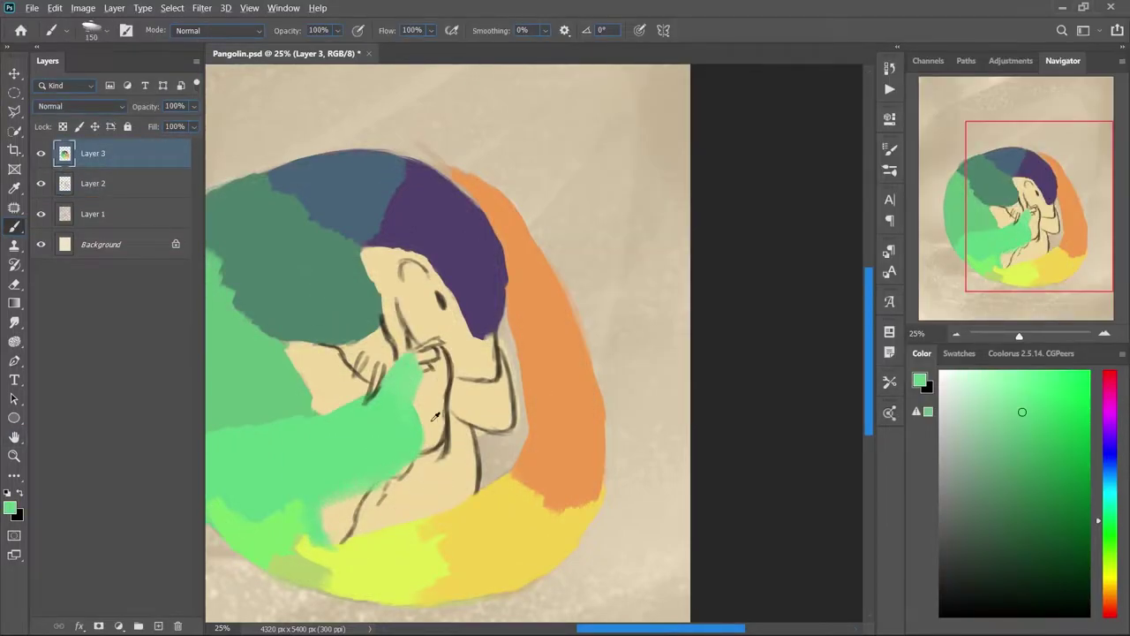
pyautogui.keyDown('alt'); pyautogui.click(434, 415); pyautogui.keyUp('alt')
pyautogui.scroll(-2, 434, 415)
pyautogui.scroll(1, 434, 415)
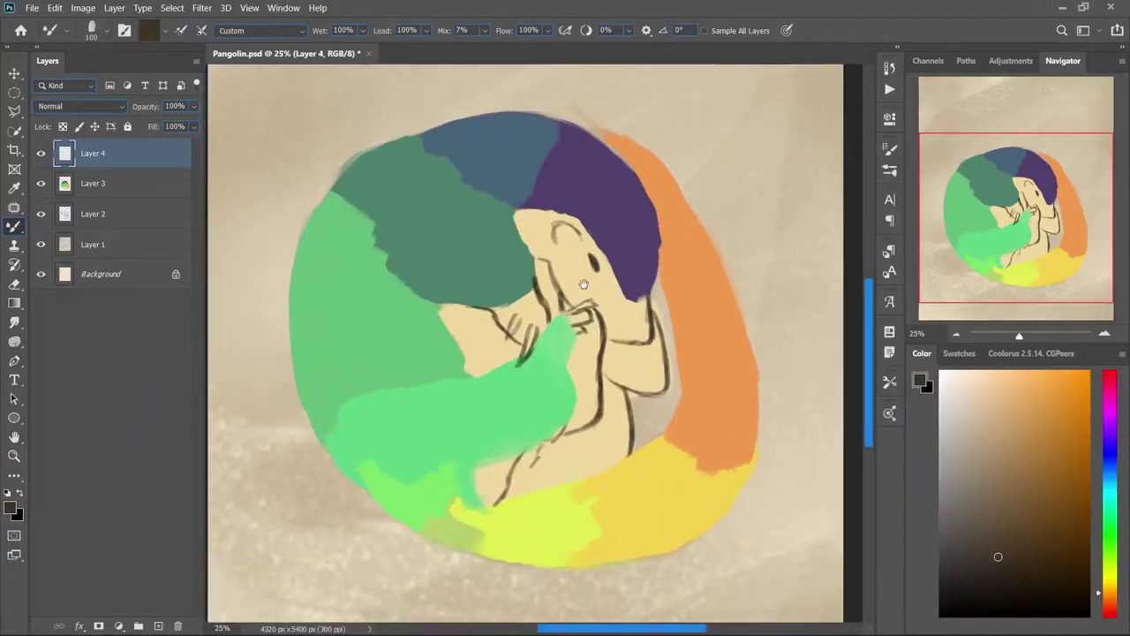
pyautogui.scroll(-1, 575, 145)
pyautogui.keyDown('alt'); pyautogui.click(575, 145); pyautogui.keyUp('alt')
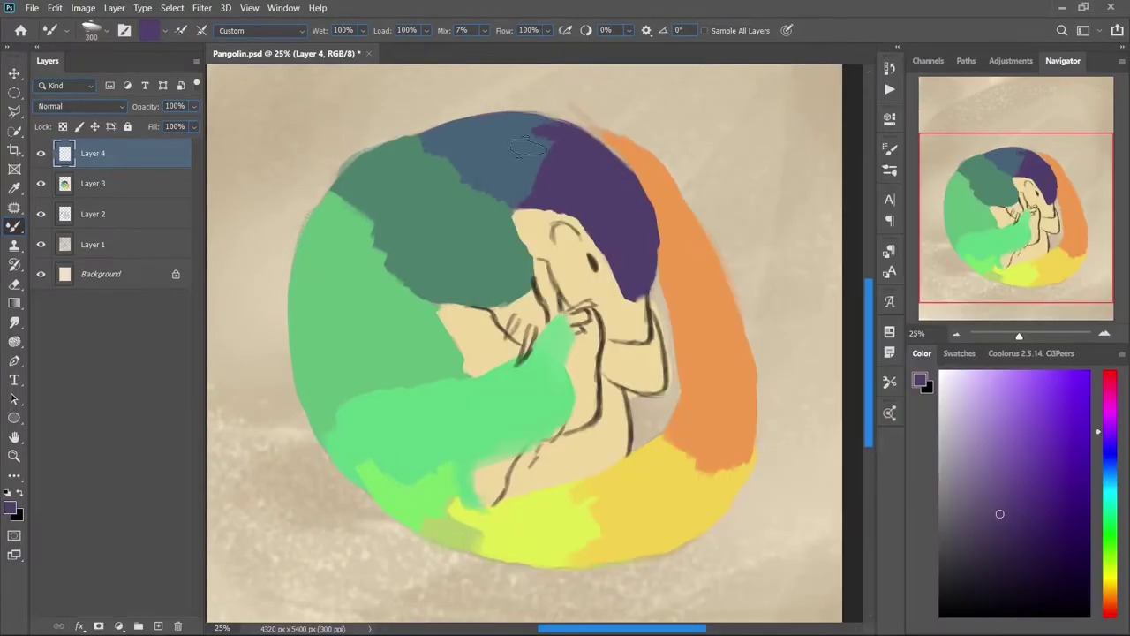
# - Blend purple into the blue and paint lighter green over the dark-teal area
pyautogui.press('b')
pyautogui.moveTo(551, 126)
pyautogui.mouseDown()
pyautogui.moveTo(535, 182)
pyautogui.moveTo(555, 166)
pyautogui.moveTo(555, 145)
pyautogui.mouseUp()
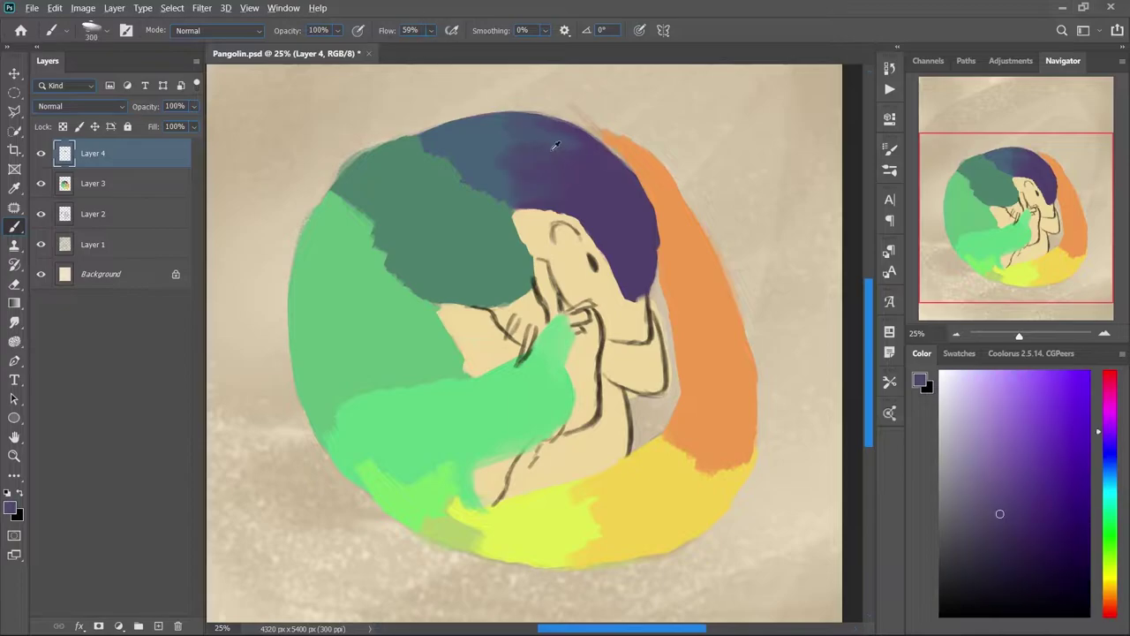
pyautogui.keyDown('alt'); pyautogui.click(389, 175); pyautogui.keyUp('alt')
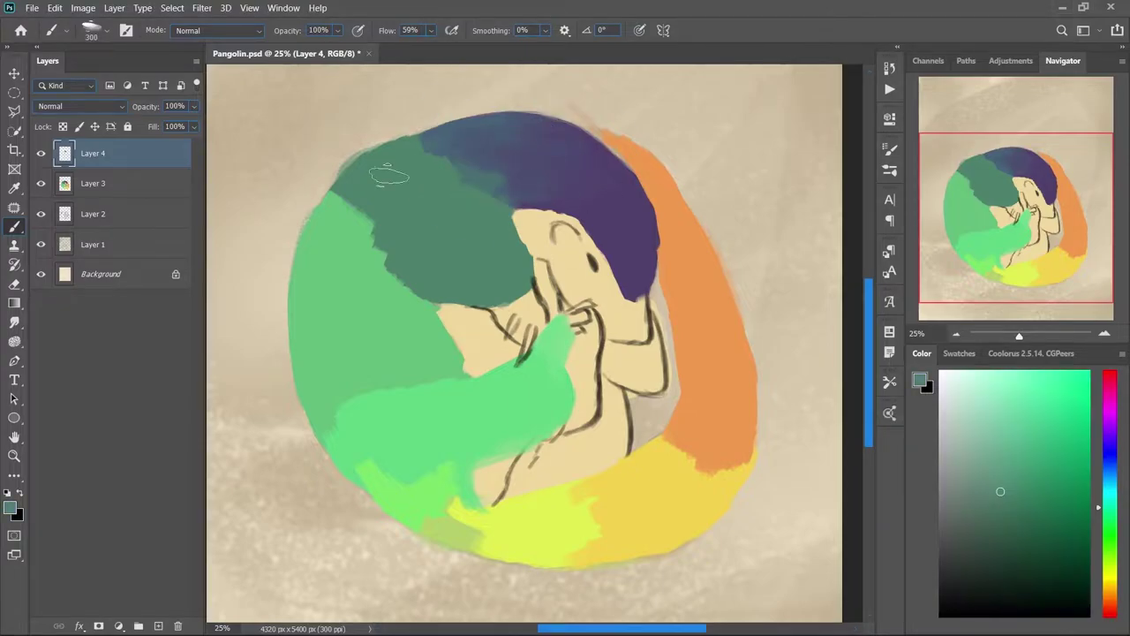
pyautogui.keyDown('alt'); pyautogui.click(439, 132); pyautogui.keyUp('alt')
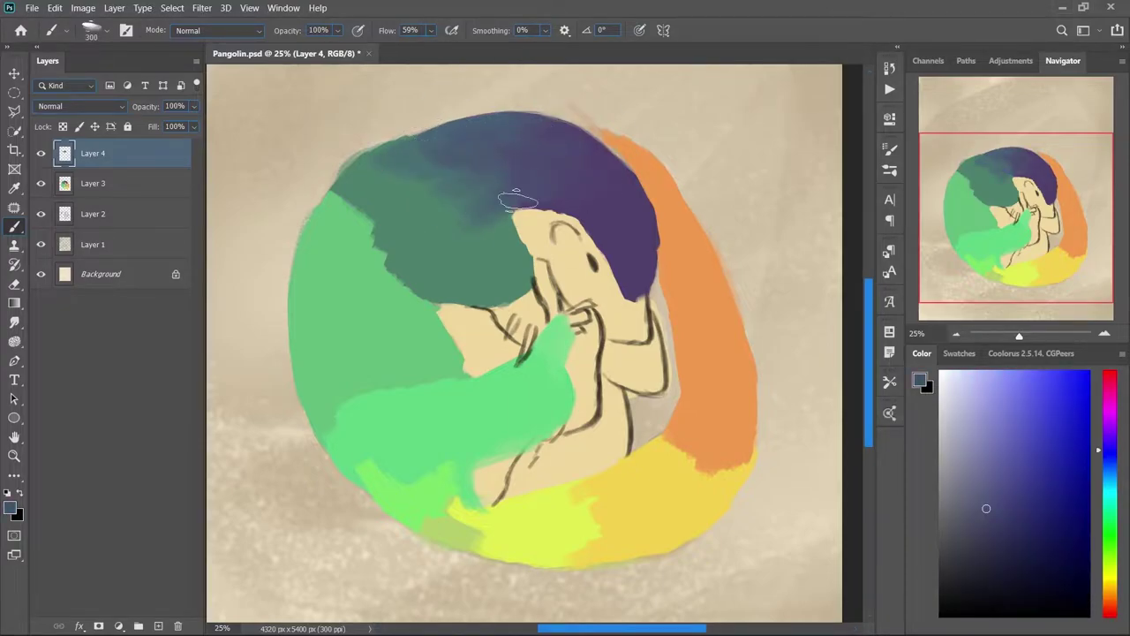
pyautogui.keyDown('alt'); pyautogui.click(348, 234); pyautogui.keyUp('alt')
pyautogui.moveTo(336, 212)
pyautogui.mouseDown()
pyautogui.moveTo(423, 300)
pyautogui.moveTo(404, 298)
pyautogui.mouseUp()
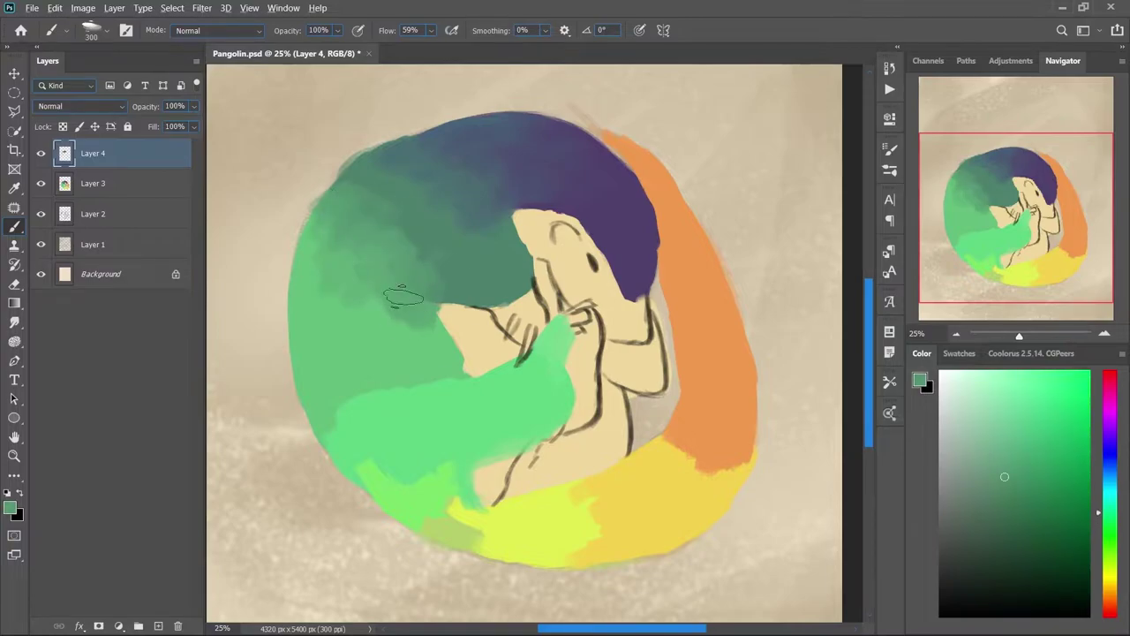
# - Darken the upper-left green and smooth the lower-left green into yellow-green
pyautogui.keyDown('alt'); pyautogui.click(398, 237); pyautogui.keyUp('alt')
pyautogui.moveTo(380, 203); pyautogui.dragTo(373, 245)
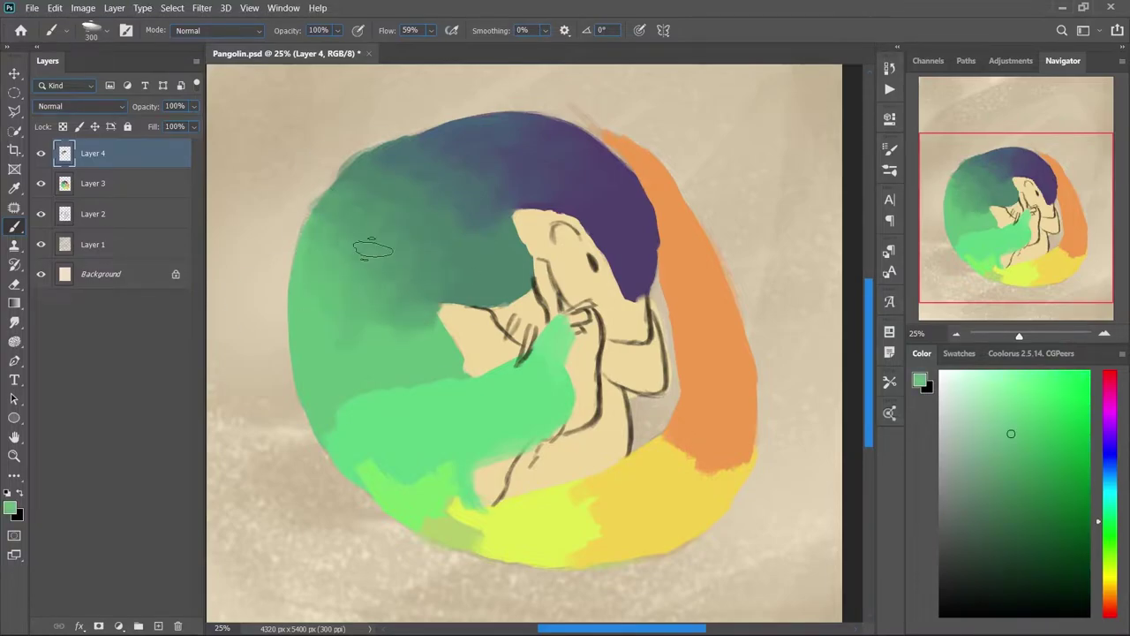
pyautogui.keyDown('alt'); pyautogui.click(318, 325); pyautogui.keyUp('alt')
pyautogui.keyDown('alt'); pyautogui.click(443, 397); pyautogui.keyUp('alt')
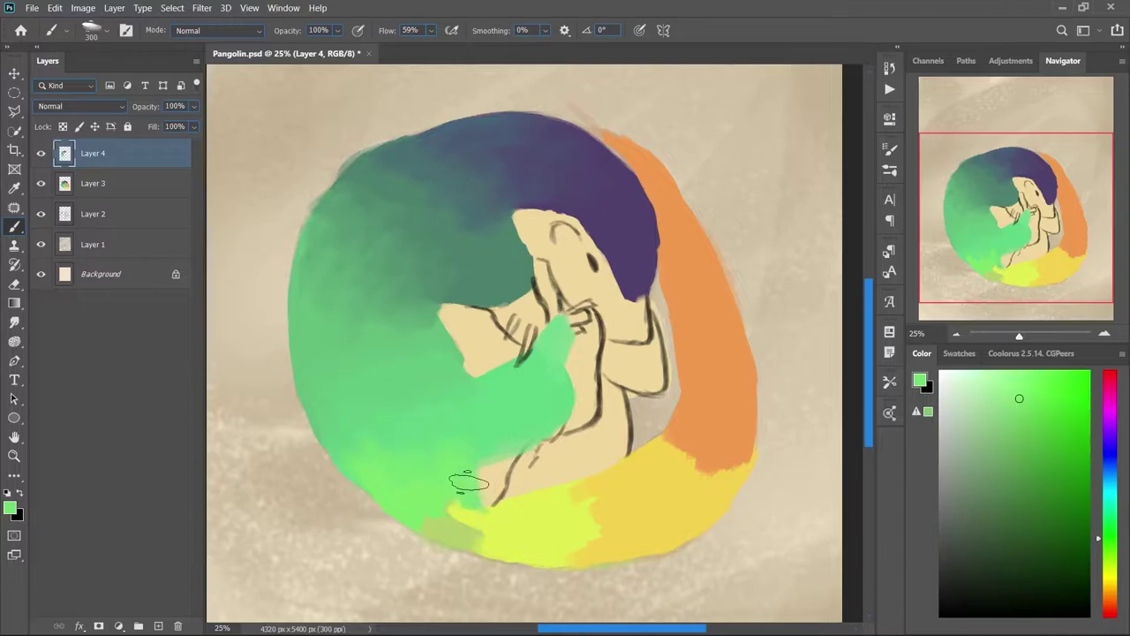
pyautogui.moveTo(468, 481)
pyautogui.mouseDown()
pyautogui.moveTo(454, 497)
pyautogui.moveTo(465, 515)
pyautogui.mouseUp()
# - Blend the ring's orange smoothly into the yellow using sampled ring colours
pyautogui.keyDown('alt'); pyautogui.click(469, 512); pyautogui.keyUp('alt')
pyautogui.keyDown('alt'); pyautogui.click(607, 543); pyautogui.keyUp('alt')
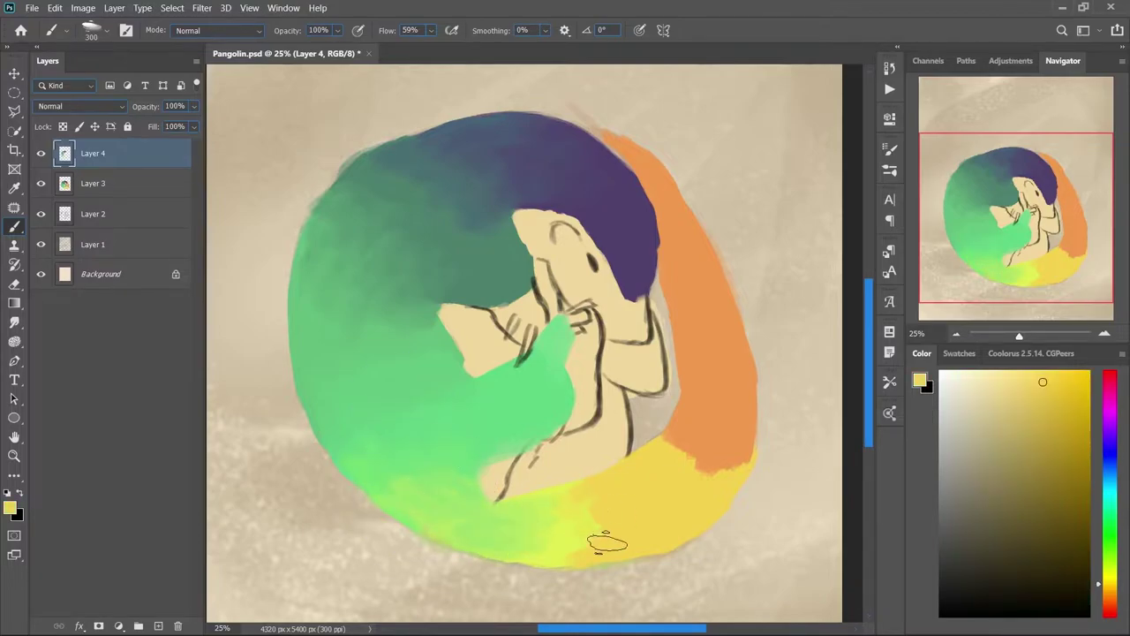
pyautogui.keyDown('alt'); pyautogui.click(607, 488); pyautogui.keyUp('alt')
pyautogui.keyDown('alt'); pyautogui.click(680, 429); pyautogui.keyUp('alt')
pyautogui.moveTo(681, 429)
pyautogui.mouseDown()
pyautogui.moveTo(694, 434)
pyautogui.moveTo(712, 406)
pyautogui.mouseUp()
pyautogui.keyDown('alt'); pyautogui.click(697, 415); pyautogui.keyUp('alt')
pyautogui.keyDown('alt'); pyautogui.click(734, 347); pyautogui.keyUp('alt')
# - Paint sampled green over the left teal area of the ring
pyautogui.keyDown('alt'); pyautogui.click(391, 197); pyautogui.keyUp('alt')
pyautogui.keyDown('alt'); pyautogui.click(497, 172); pyautogui.keyUp('alt')
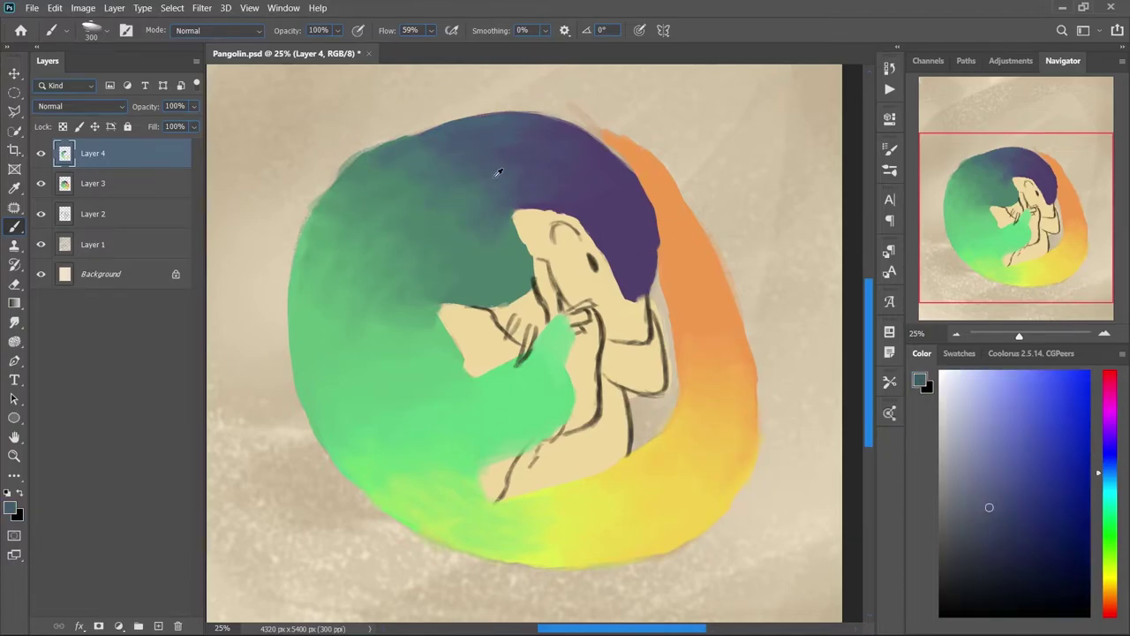
pyautogui.keyDown('alt'); pyautogui.click(326, 316); pyautogui.keyUp('alt')
pyautogui.moveTo(429, 314)
pyautogui.mouseDown()
pyautogui.moveTo(297, 360)
pyautogui.moveTo(427, 291)
pyautogui.mouseUp()
pyautogui.keyDown('alt'); pyautogui.click(297, 361); pyautogui.keyUp('alt')
pyautogui.keyDown('alt'); pyautogui.click(420, 309); pyautogui.keyUp('alt')
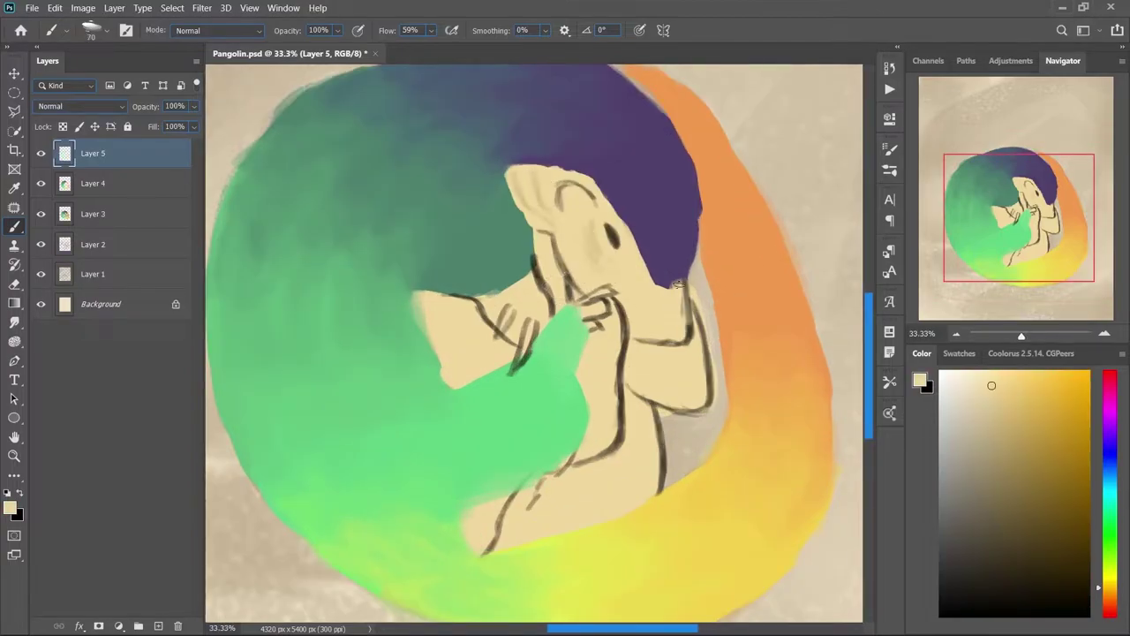
# - Cover the purple tip in beige, add a white claw, and shade the body in beige tones
pyautogui.moveTo(675, 282); pyautogui.dragTo(686, 340)
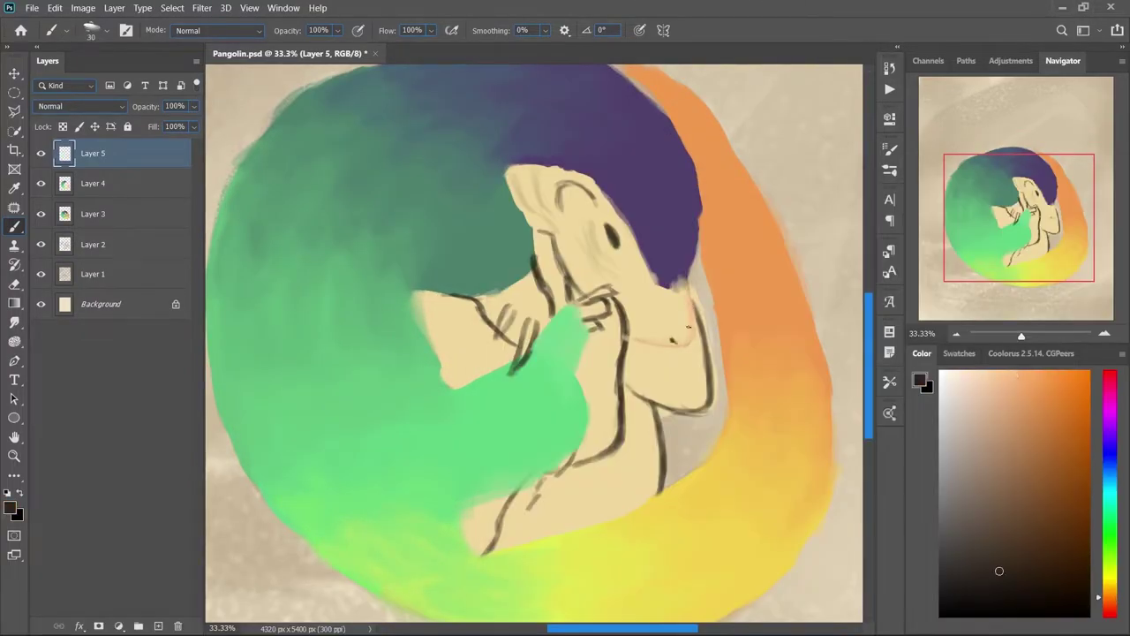
pyautogui.moveTo(505, 304); pyautogui.dragTo(509, 376)
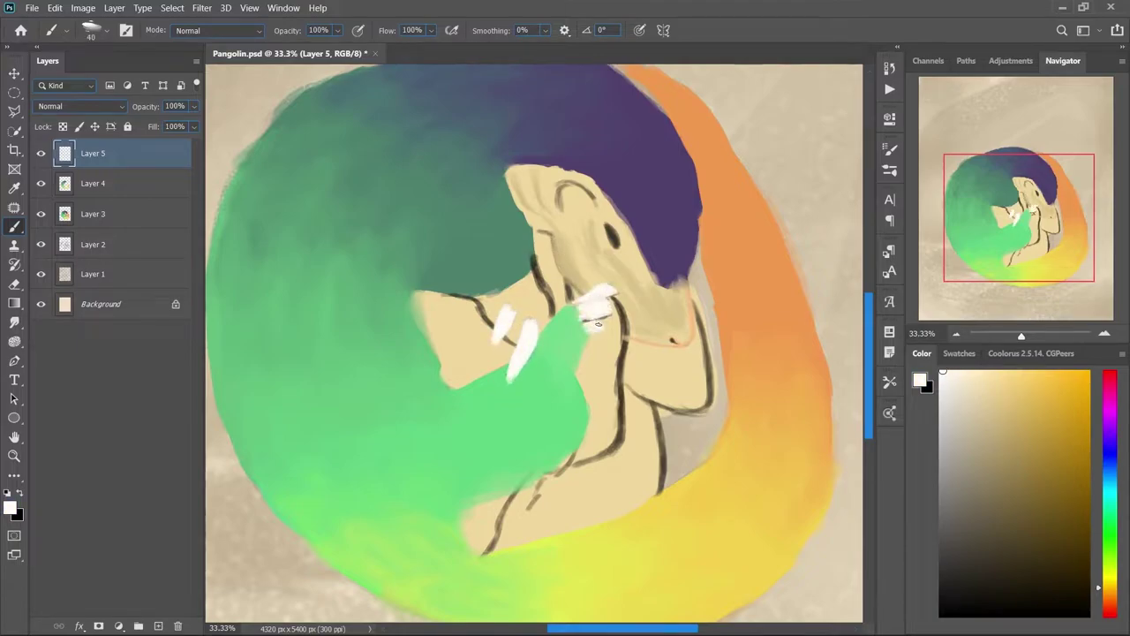
pyautogui.moveTo(620, 305)
pyautogui.mouseDown()
pyautogui.moveTo(603, 464)
pyautogui.moveTo(468, 539)
pyautogui.mouseUp()
pyautogui.moveTo(609, 521); pyautogui.dragTo(468, 547)
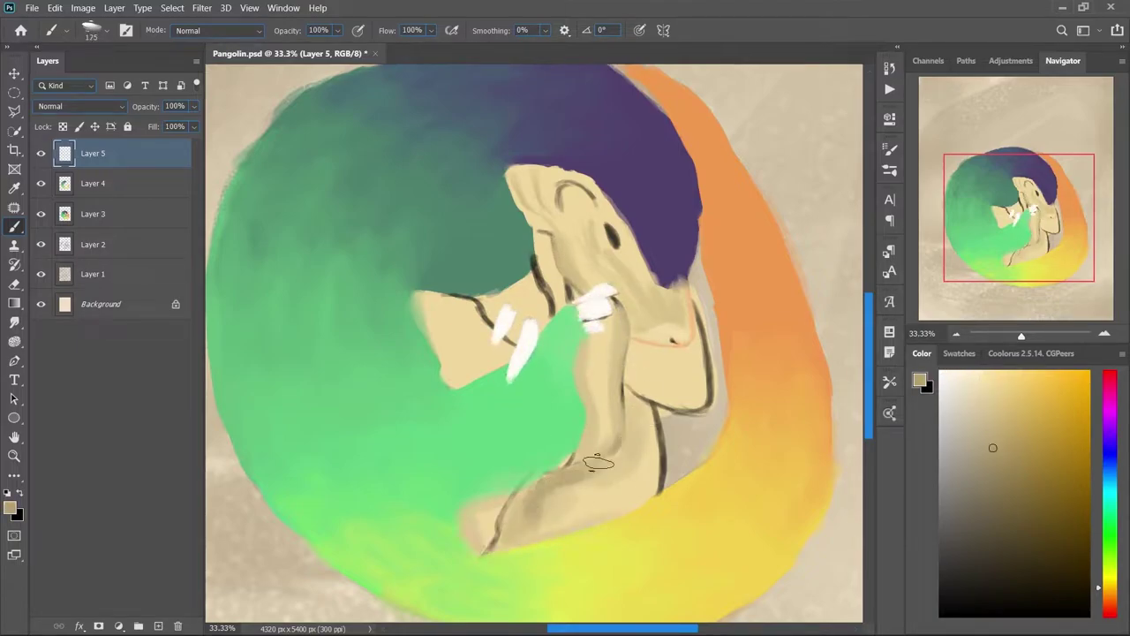
pyautogui.moveTo(636, 389); pyautogui.dragTo(590, 468)
pyautogui.moveTo(442, 300)
pyautogui.mouseDown()
pyautogui.moveTo(501, 343)
pyautogui.moveTo(424, 295)
pyautogui.mouseUp()
# - Cover the remaining dark arm, head and body outlines with beige using a smaller brush
pyautogui.press('[')
pyautogui.press('[')
pyautogui.press('[')
pyautogui.moveTo(538, 217); pyautogui.dragTo(563, 179)
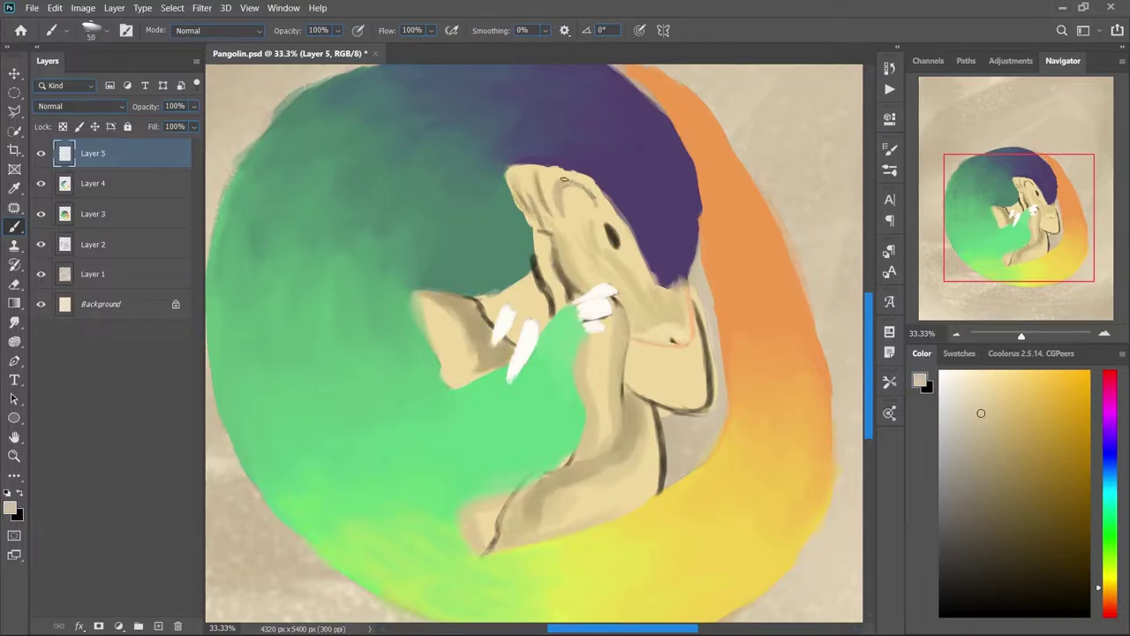
pyautogui.moveTo(609, 313); pyautogui.dragTo(593, 450)
pyautogui.moveTo(653, 399); pyautogui.dragTo(652, 490)
pyautogui.moveTo(703, 302); pyautogui.dragTo(671, 411)
pyautogui.moveTo(543, 254); pyautogui.dragTo(481, 322)
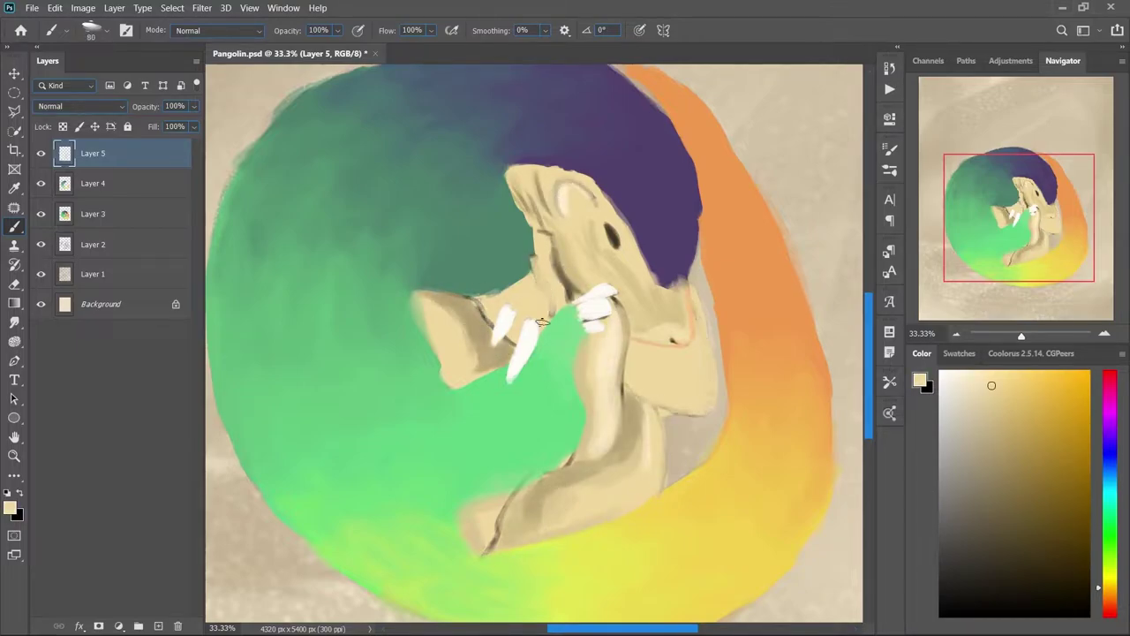
pyautogui.press(']')
pyautogui.press(']')
pyautogui.press(']')
# - Repaint the neck, arm edge and top of the head in a lighter sampled beige
pyautogui.keyDown('alt'); pyautogui.click(693, 349); pyautogui.keyUp('alt')
pyautogui.moveTo(658, 355); pyautogui.dragTo(699, 401)
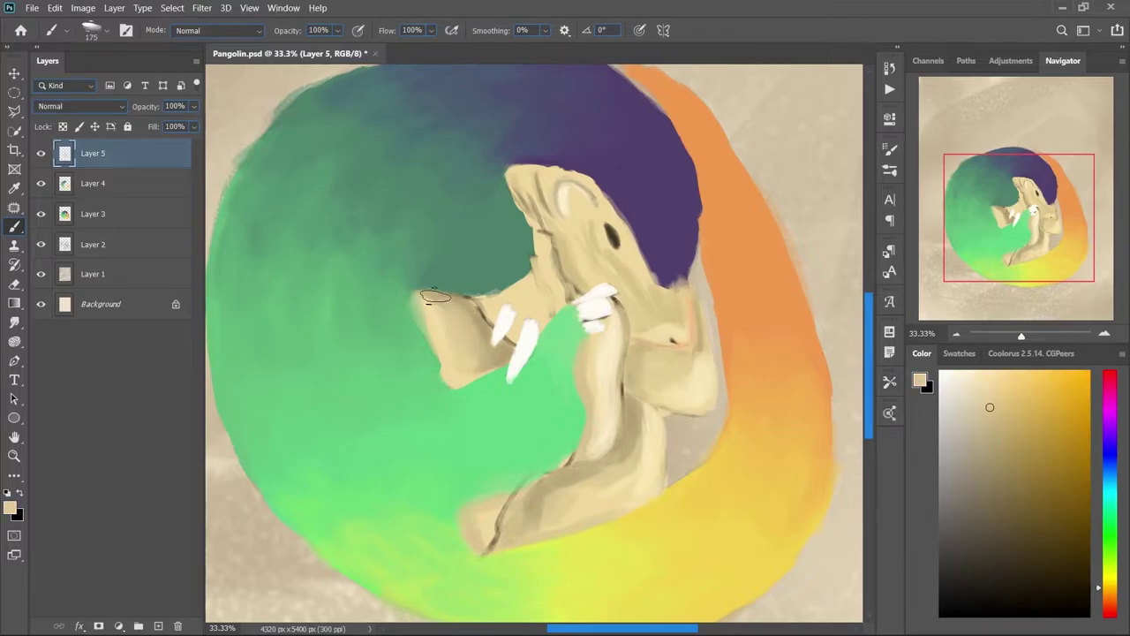
pyautogui.moveTo(468, 363); pyautogui.dragTo(440, 316)
pyautogui.press('[')
pyautogui.press('[')
pyautogui.moveTo(528, 180); pyautogui.dragTo(565, 200)
pyautogui.press('[')
pyautogui.press('[')
pyautogui.press('[')
# - Draw dark brown outlines along the neck and beside the claw
pyautogui.keyDown('alt'); pyautogui.click(530, 251); pyautogui.keyUp('alt')
pyautogui.moveTo(530, 251); pyautogui.dragTo(581, 300)
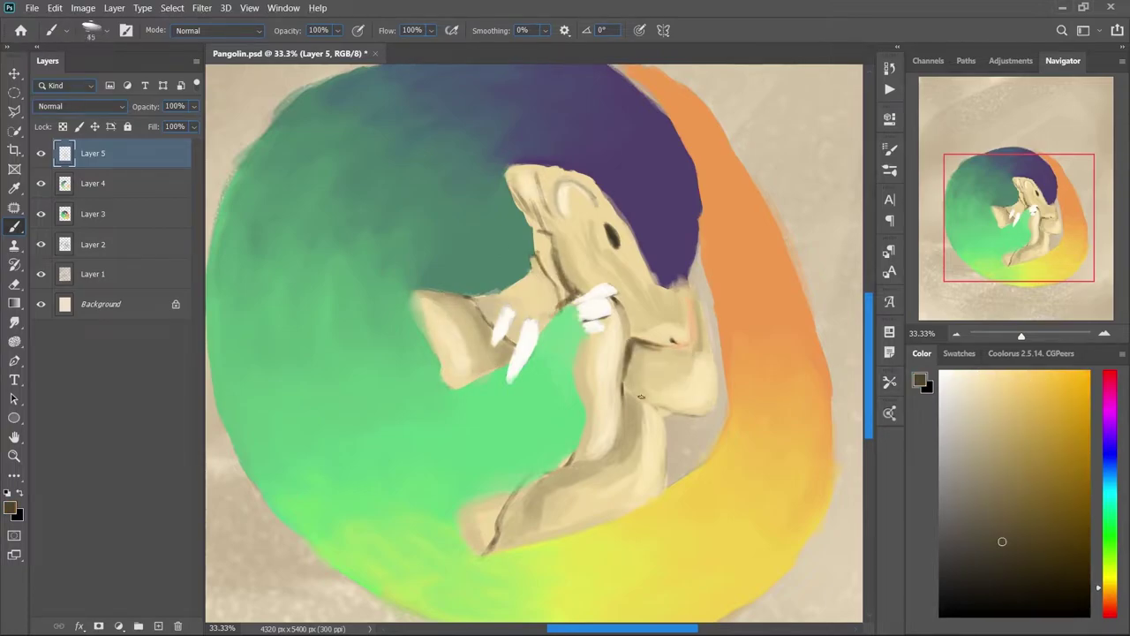
pyautogui.moveTo(488, 332); pyautogui.dragTo(517, 369)
pyautogui.moveTo(553, 231); pyautogui.dragTo(573, 281)
# - Paint over the pink ear highlight with a sampled darker beige
pyautogui.keyDown('alt'); pyautogui.click(623, 236); pyautogui.keyUp('alt')
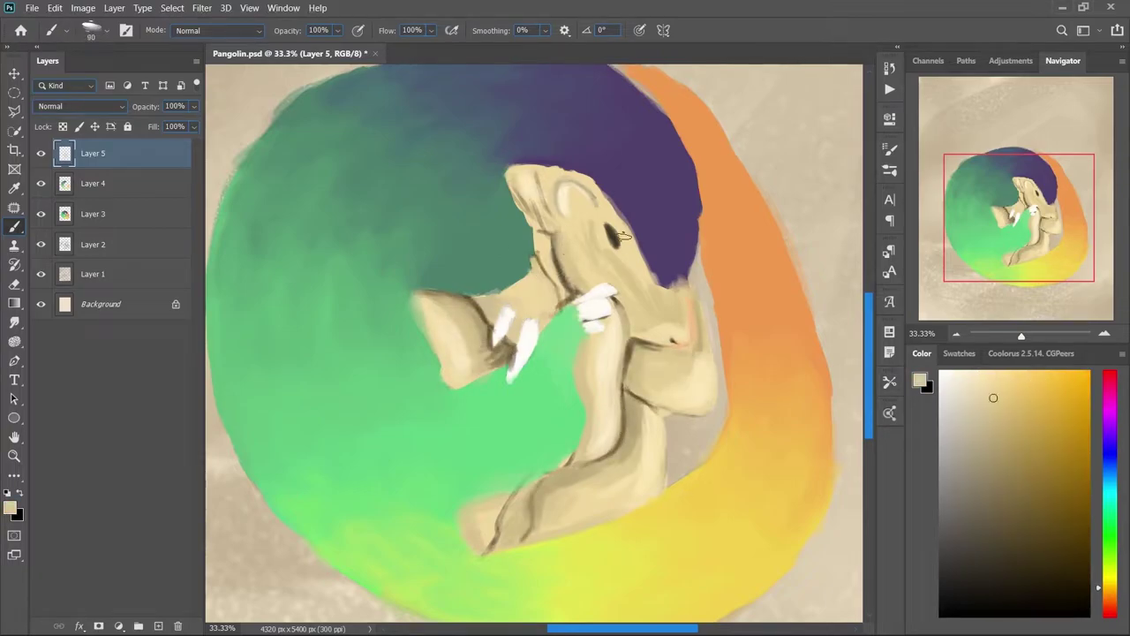
pyautogui.keyDown('alt'); pyautogui.click(593, 201); pyautogui.keyUp('alt')
pyautogui.moveTo(583, 203); pyautogui.dragTo(565, 188)
pyautogui.press('[')
pyautogui.press('[')
pyautogui.press('[')
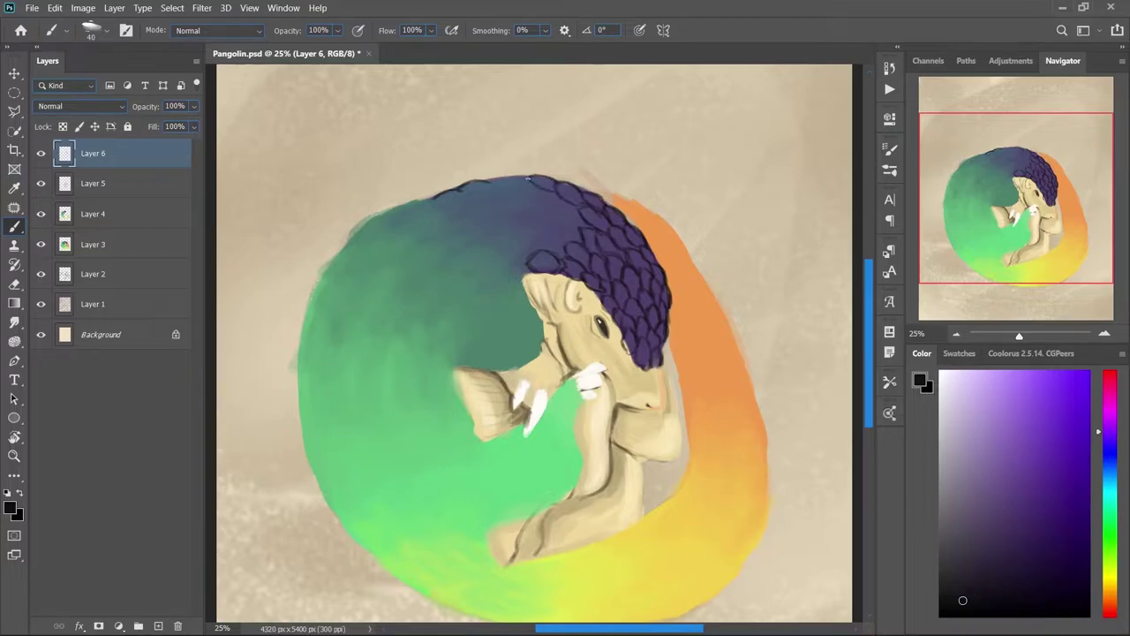
# - Draw scale outlines across the blue upper body and along its left edge
pyautogui.moveTo(520, 340)
pyautogui.mouseDown()
pyautogui.moveTo(459, 362)
pyautogui.moveTo(489, 355)
pyautogui.mouseUp()
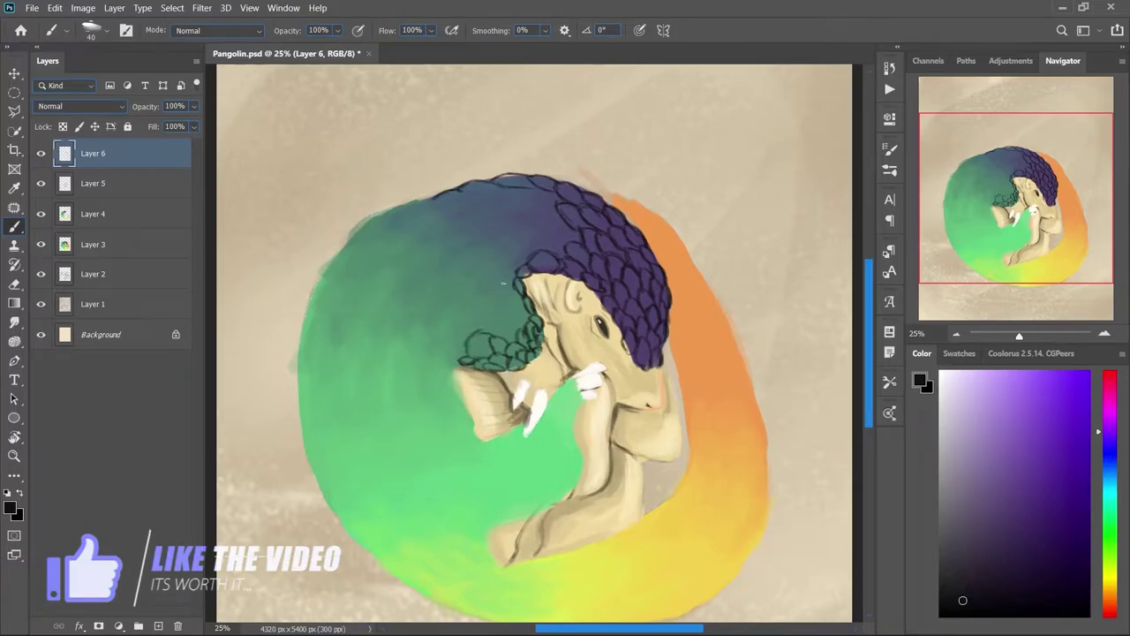
pyautogui.moveTo(502, 284); pyautogui.dragTo(495, 332)
pyautogui.moveTo(556, 189)
pyautogui.mouseDown()
pyautogui.moveTo(463, 194)
pyautogui.moveTo(548, 237)
pyautogui.mouseUp()
pyautogui.moveTo(436, 196)
pyautogui.mouseDown()
pyautogui.moveTo(316, 280)
pyautogui.moveTo(313, 478)
pyautogui.mouseUp()
pyautogui.moveTo(389, 569); pyautogui.dragTo(432, 599)
pyautogui.moveTo(508, 200); pyautogui.dragTo(430, 228)
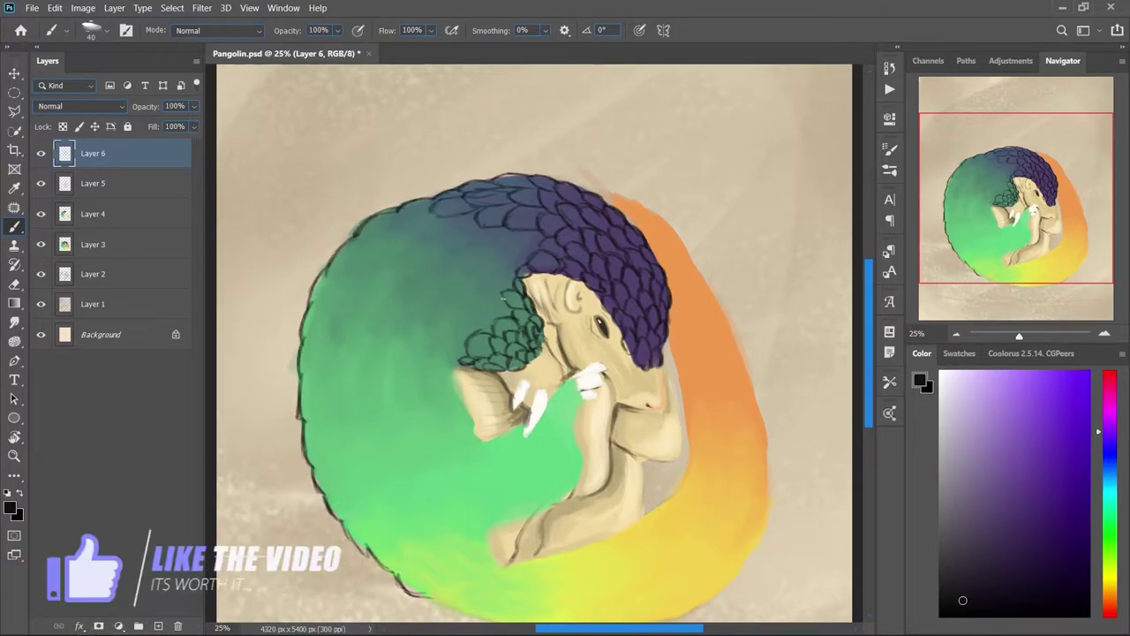
pyautogui.moveTo(459, 351); pyautogui.dragTo(484, 318)
pyautogui.moveTo(482, 219); pyautogui.dragTo(397, 241)
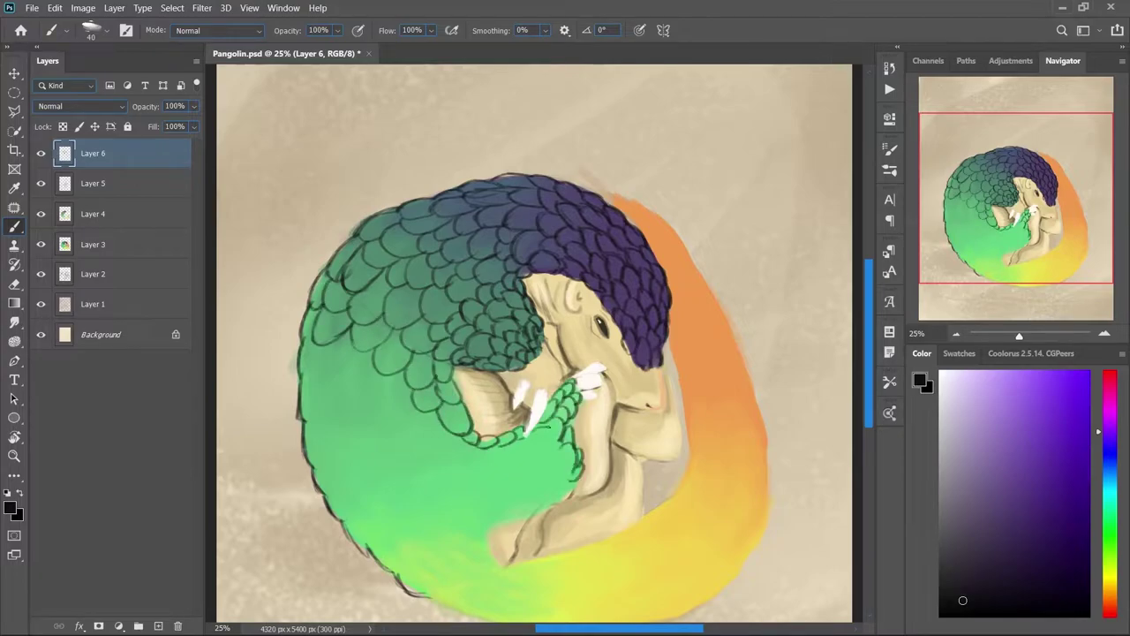
# - Outline scales on the green paw and lower-left green body
pyautogui.moveTo(549, 427); pyautogui.dragTo(540, 508)
pyautogui.moveTo(307, 341); pyautogui.dragTo(322, 369)
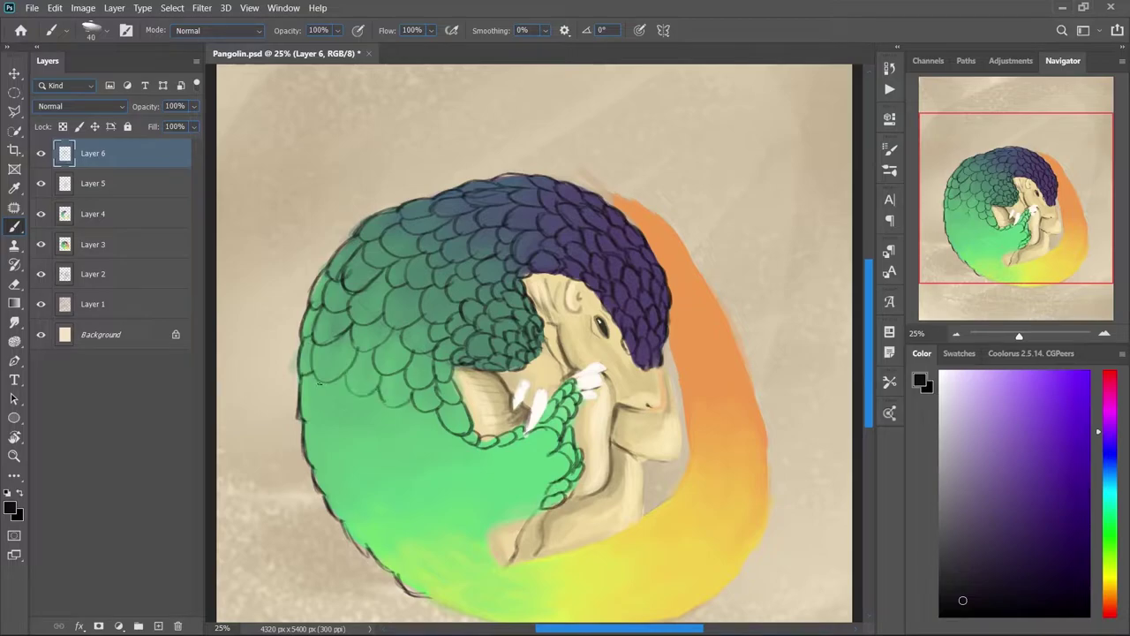
pyautogui.moveTo(353, 407); pyautogui.dragTo(333, 461)
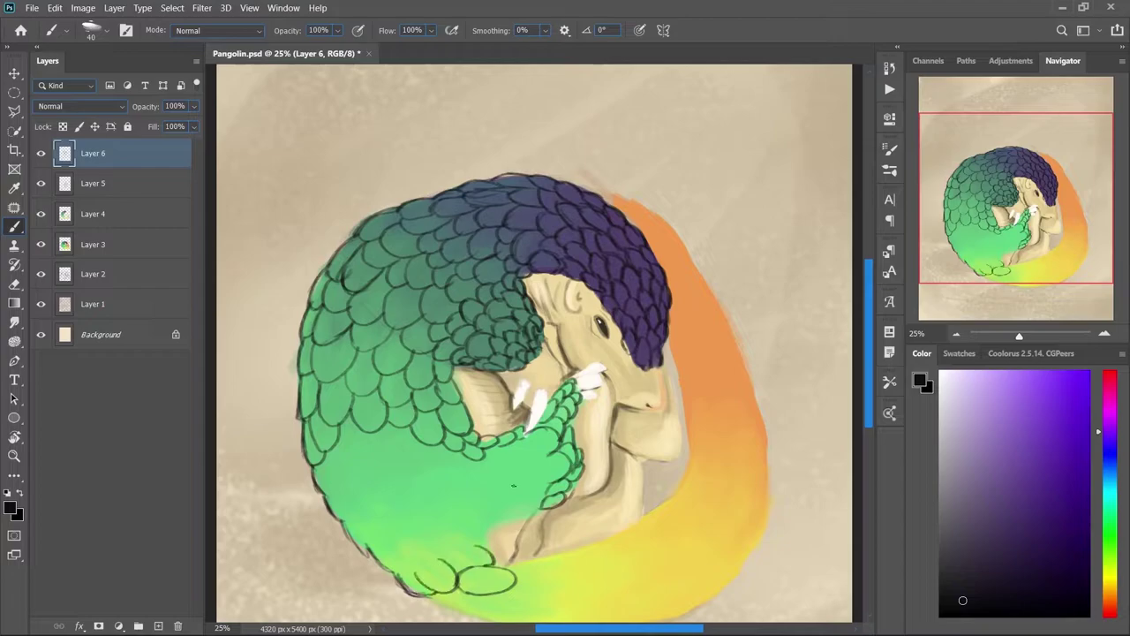
pyautogui.moveTo(385, 530); pyautogui.dragTo(438, 574)
pyautogui.moveTo(394, 466); pyautogui.dragTo(435, 519)
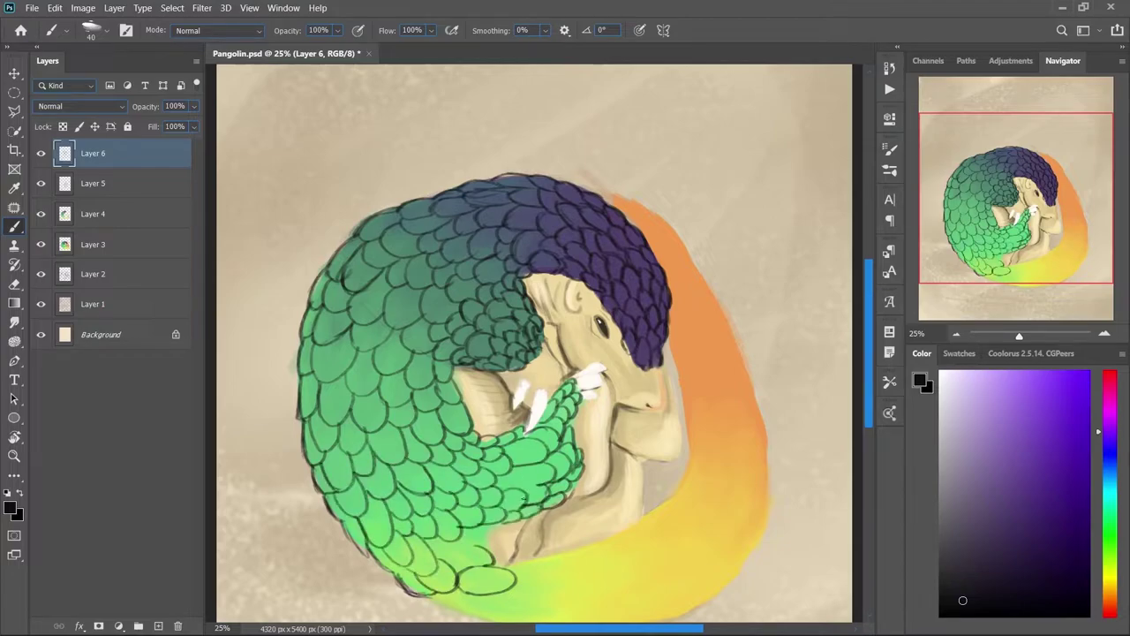
# - Pan to the tail and outline scales on the yellow-green tail and its edges
pyautogui.moveTo(549, 433); pyautogui.dragTo(499, 345)
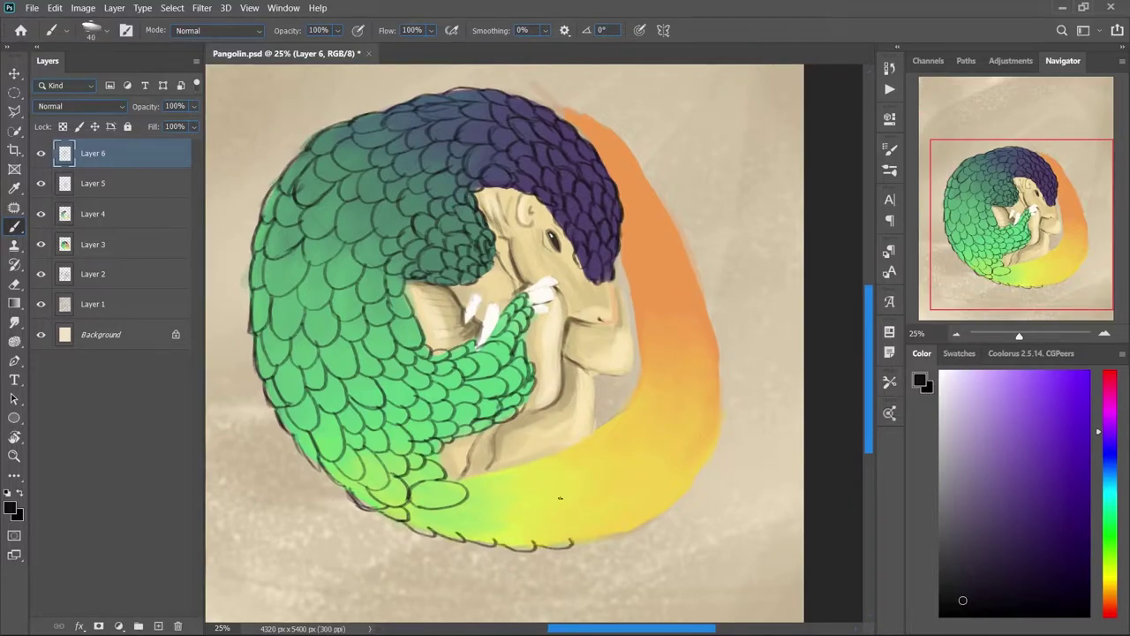
pyautogui.moveTo(573, 541); pyautogui.dragTo(728, 409)
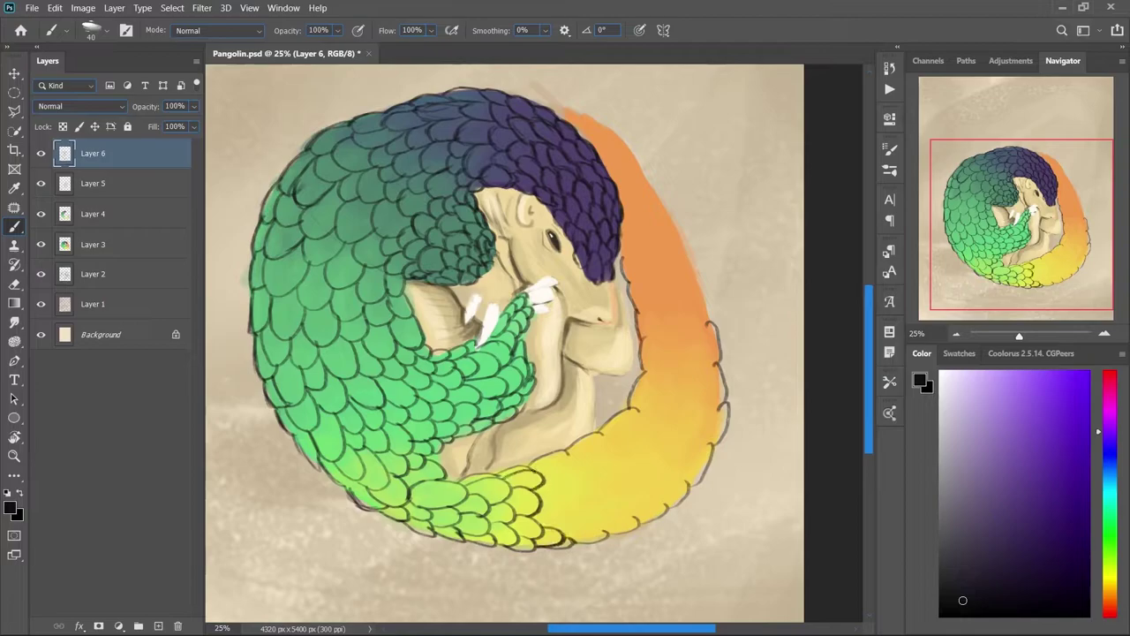
pyautogui.moveTo(536, 460); pyautogui.dragTo(609, 537)
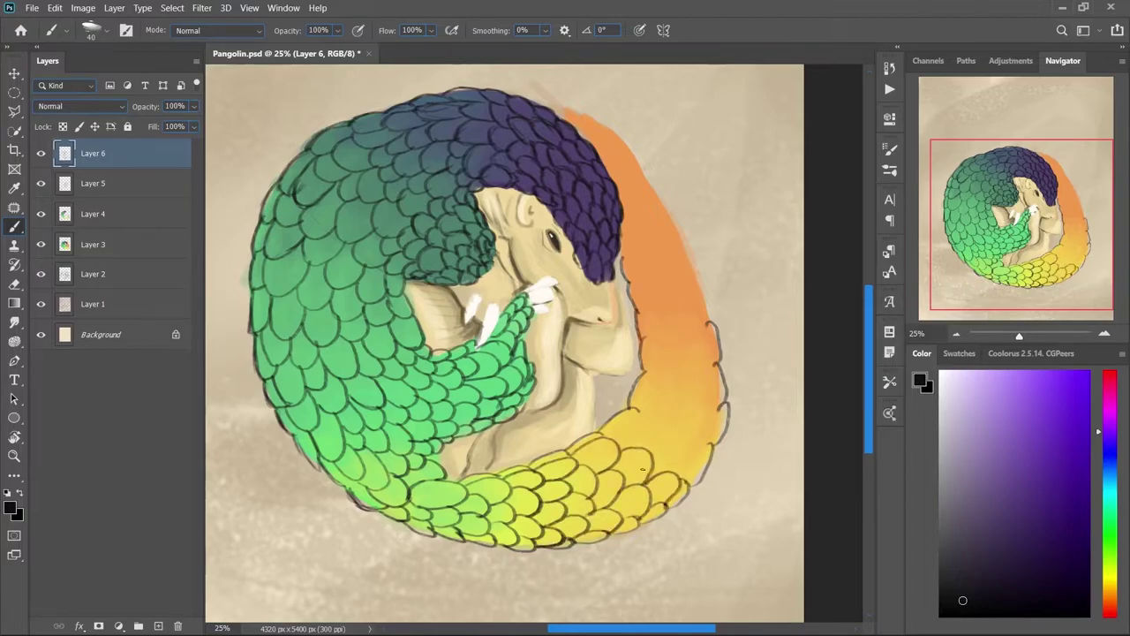
pyautogui.moveTo(693, 484)
pyautogui.mouseDown()
pyautogui.moveTo(714, 439)
pyautogui.moveTo(662, 375)
pyautogui.mouseUp()
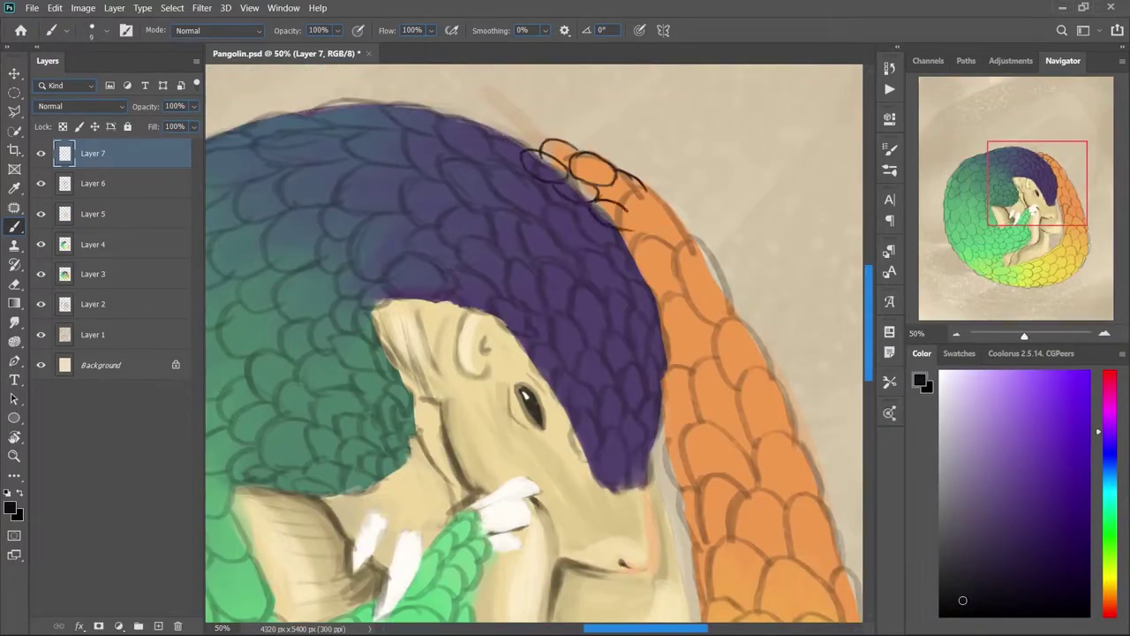
# - Use a finer brush to redraw the unfinished scale and outline the orange tail's scales
pyautogui.press('e')
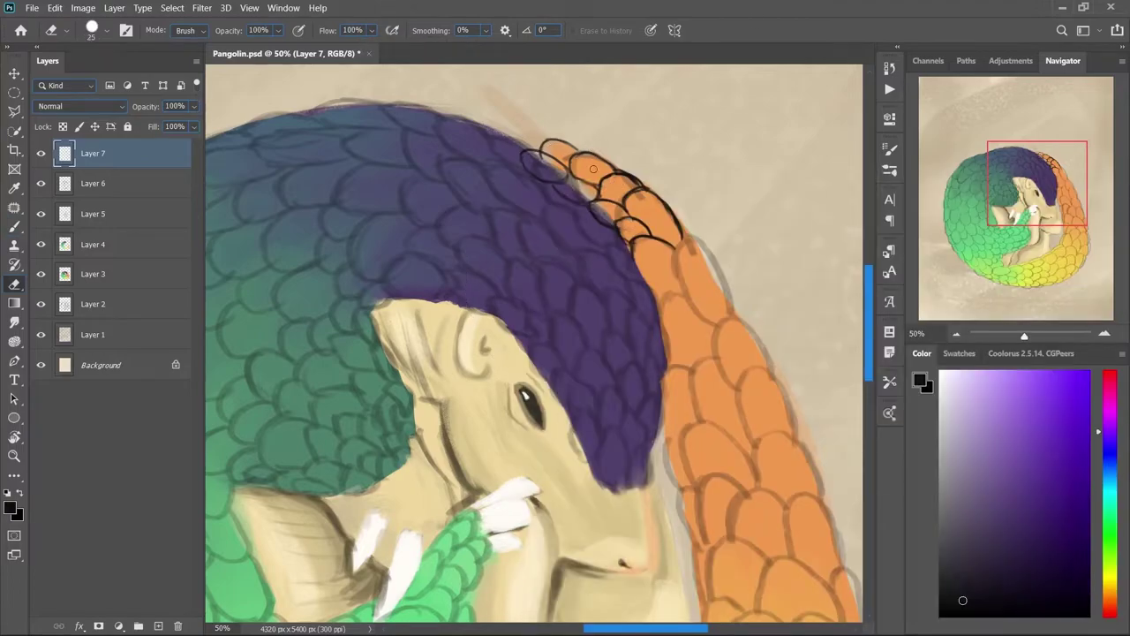
pyautogui.press('b')
pyautogui.hotkey('ctrl', 'z')
pyautogui.press('[')
pyautogui.moveTo(682, 240); pyautogui.dragTo(717, 323)
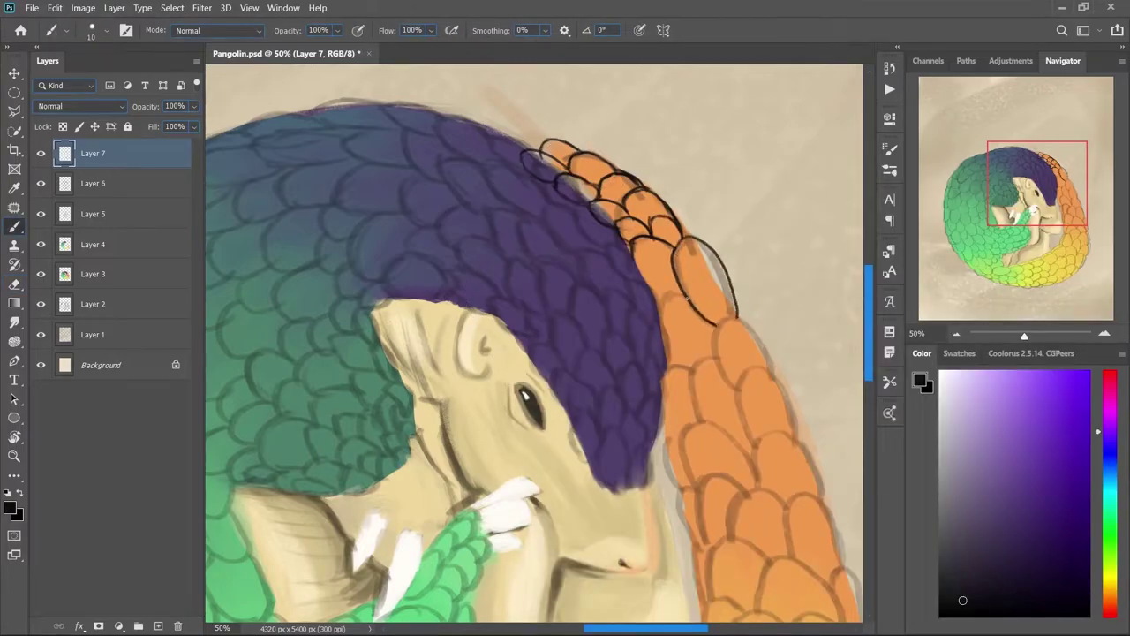
pyautogui.moveTo(705, 435)
pyautogui.mouseDown()
pyautogui.moveTo(593, 312)
pyautogui.moveTo(574, 364)
pyautogui.mouseUp()
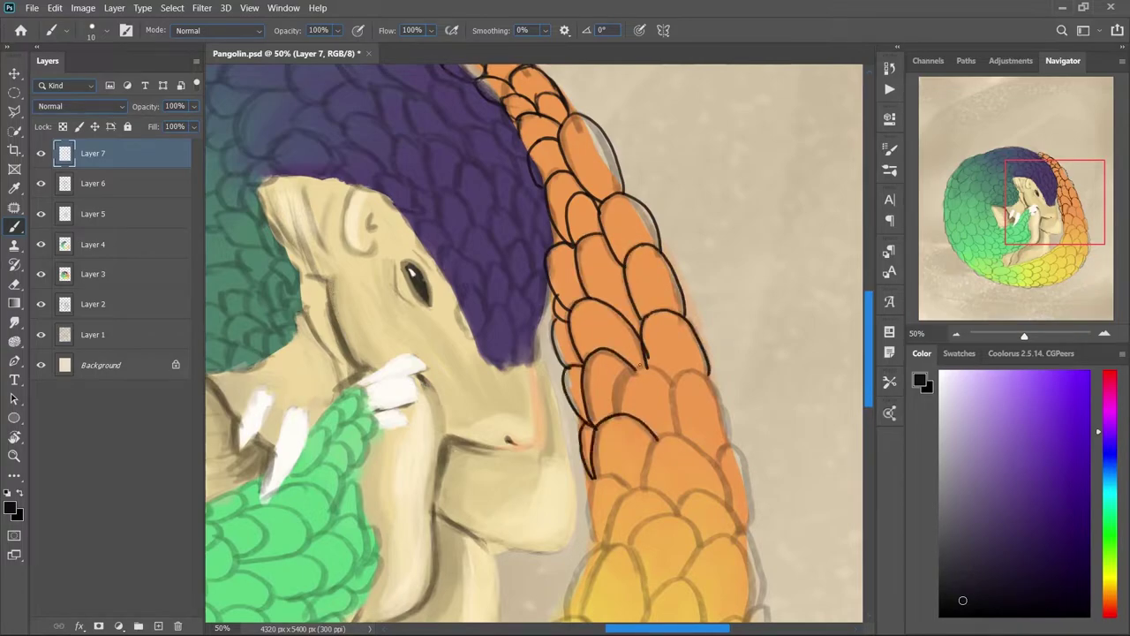
pyautogui.moveTo(734, 407); pyautogui.dragTo(679, 192)
pyautogui.moveTo(578, 269); pyautogui.dragTo(535, 333)
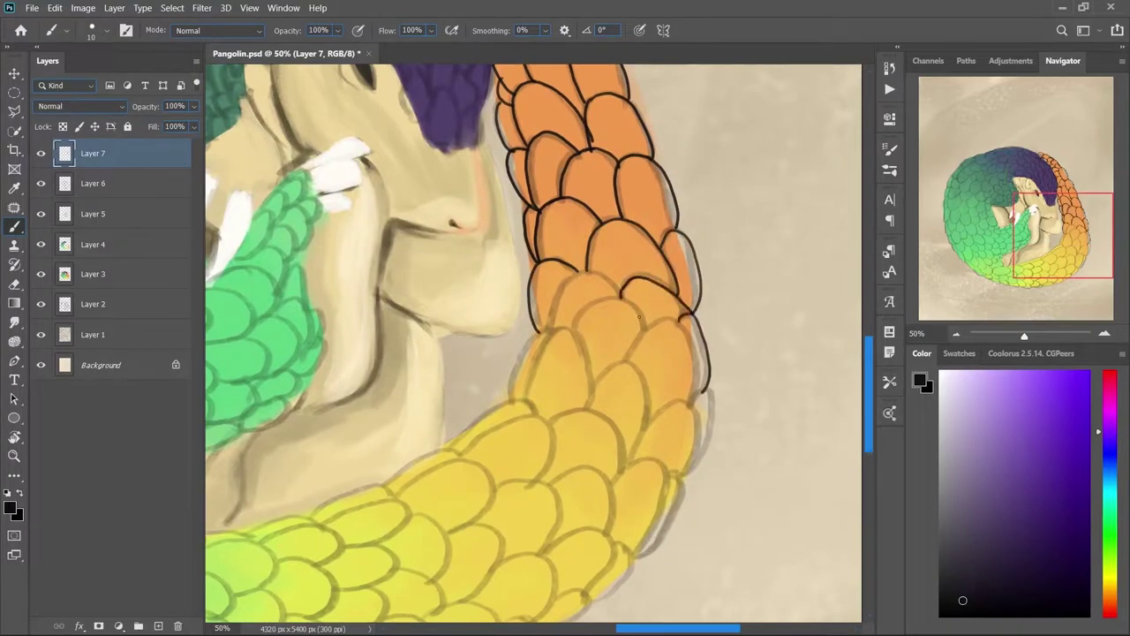
pyautogui.moveTo(693, 404); pyautogui.dragTo(627, 468)
pyautogui.moveTo(585, 408); pyautogui.dragTo(653, 384)
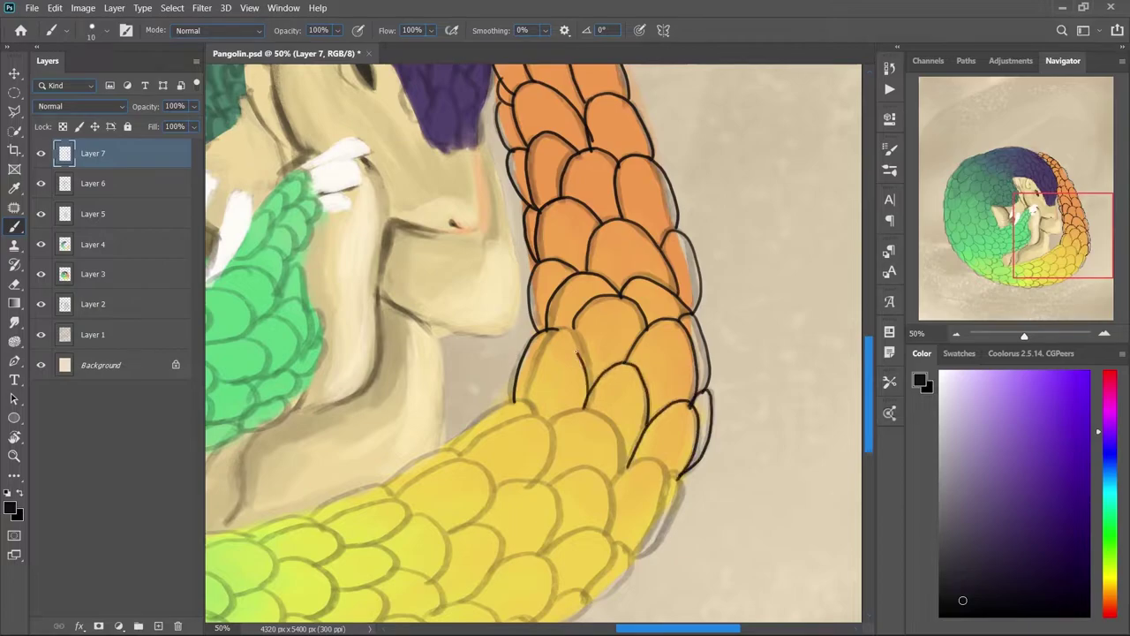
# - Outline scales across the yellow tail section down to its lower edge
pyautogui.moveTo(447, 451); pyautogui.dragTo(540, 397)
pyautogui.moveTo(550, 408)
pyautogui.mouseDown()
pyautogui.moveTo(667, 471)
pyautogui.moveTo(625, 560)
pyautogui.mouseUp()
pyautogui.moveTo(625, 560); pyautogui.dragTo(696, 389)
pyautogui.moveTo(609, 312)
pyautogui.mouseDown()
pyautogui.moveTo(677, 320)
pyautogui.moveTo(680, 371)
pyautogui.moveTo(602, 389)
pyautogui.mouseUp()
pyautogui.moveTo(655, 429); pyautogui.dragTo(592, 468)
pyautogui.moveTo(459, 305); pyautogui.dragTo(530, 284)
pyautogui.moveTo(558, 305); pyautogui.dragTo(517, 362)
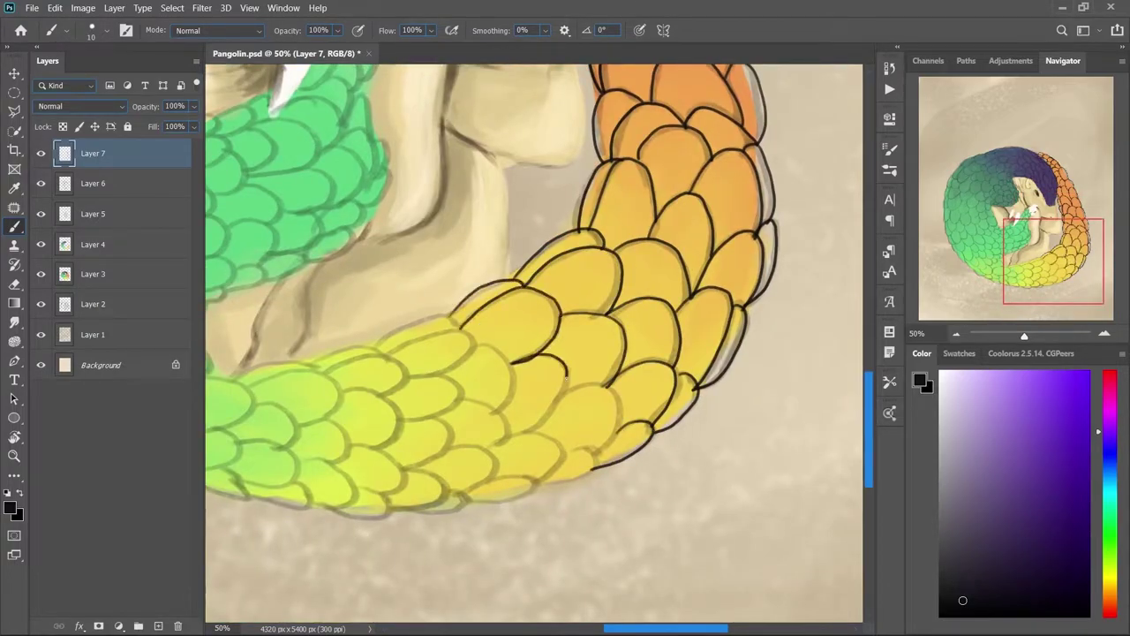
pyautogui.moveTo(618, 388); pyautogui.dragTo(521, 434)
# - Add more scale outlines along the rest of the yellow tail
pyautogui.moveTo(566, 446); pyautogui.dragTo(534, 486)
pyautogui.moveTo(441, 313); pyautogui.dragTo(373, 347)
pyautogui.moveTo(461, 371)
pyautogui.mouseDown()
pyautogui.moveTo(397, 422)
pyautogui.moveTo(394, 473)
pyautogui.mouseUp()
pyautogui.moveTo(533, 443)
pyautogui.mouseDown()
pyautogui.moveTo(453, 503)
pyautogui.moveTo(394, 512)
pyautogui.mouseUp()
pyautogui.moveTo(353, 379); pyautogui.dragTo(607, 322)
pyautogui.moveTo(664, 300); pyautogui.dragTo(609, 442)
pyautogui.moveTo(558, 410); pyautogui.dragTo(572, 455)
# - Outline scales on the green-yellow tail through to its green end
pyautogui.moveTo(609, 371); pyautogui.dragTo(556, 408)
pyautogui.moveTo(598, 318)
pyautogui.mouseDown()
pyautogui.moveTo(505, 371)
pyautogui.moveTo(392, 394)
pyautogui.mouseUp()
pyautogui.moveTo(565, 393); pyautogui.dragTo(499, 460)
pyautogui.moveTo(424, 459); pyautogui.dragTo(579, 402)
pyautogui.moveTo(653, 340)
pyautogui.mouseDown()
pyautogui.moveTo(591, 380)
pyautogui.moveTo(533, 352)
pyautogui.mouseUp()
pyautogui.moveTo(593, 357); pyautogui.dragTo(528, 323)
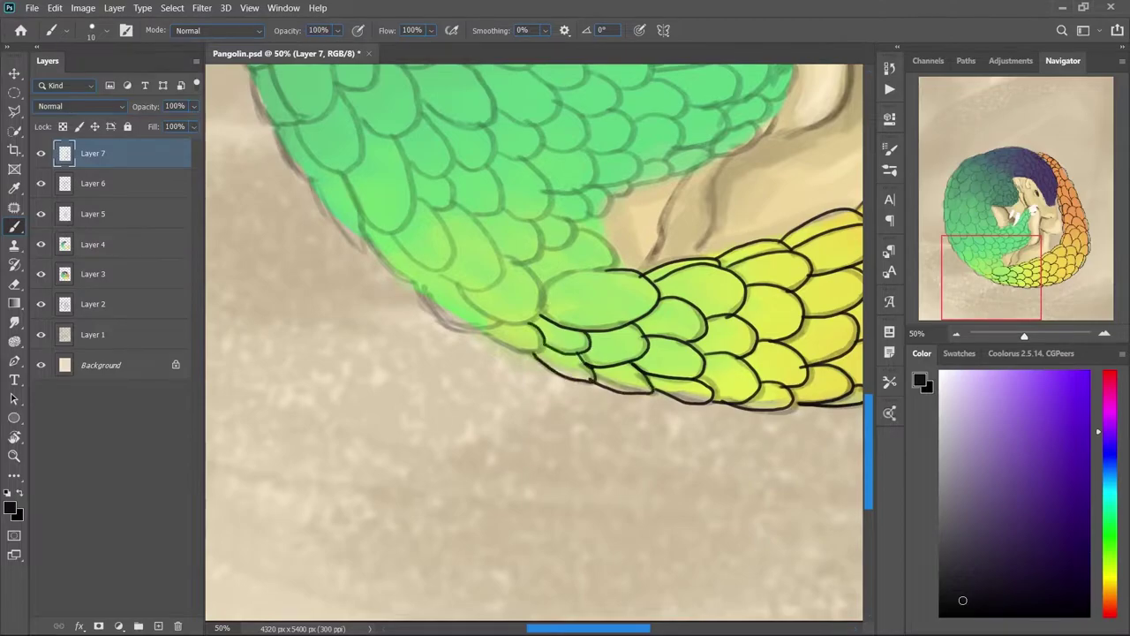
# - Outline scales on the green forearm and along the green body's lower edge
pyautogui.moveTo(433, 313); pyautogui.dragTo(410, 530)
pyautogui.moveTo(722, 131); pyautogui.dragTo(749, 143)
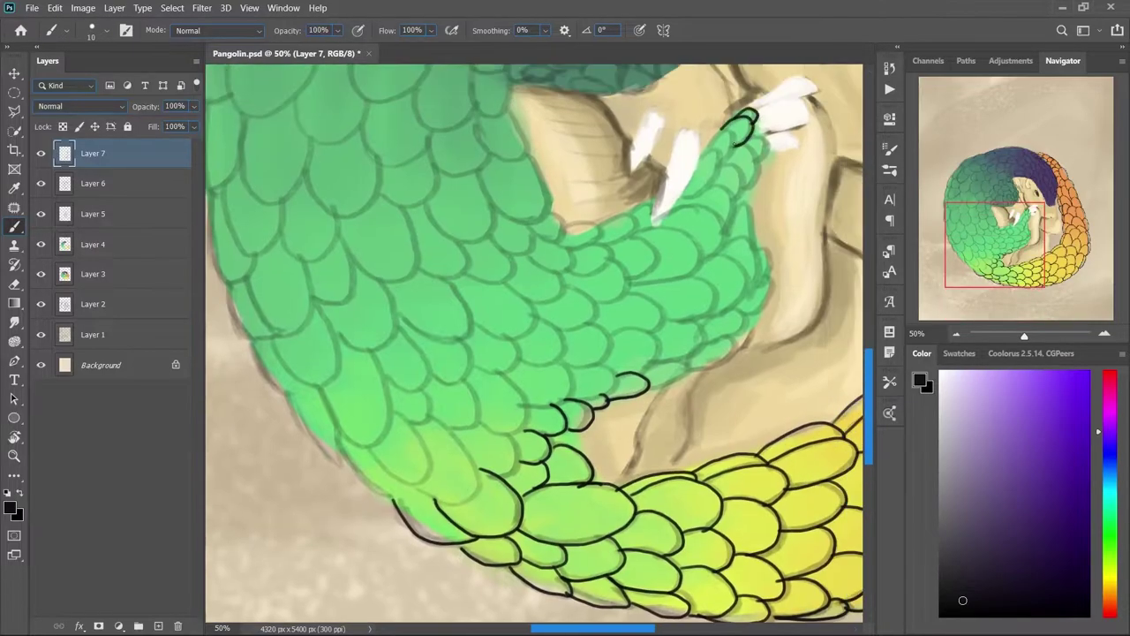
pyautogui.moveTo(755, 246); pyautogui.dragTo(770, 304)
pyautogui.moveTo(741, 337); pyautogui.dragTo(653, 364)
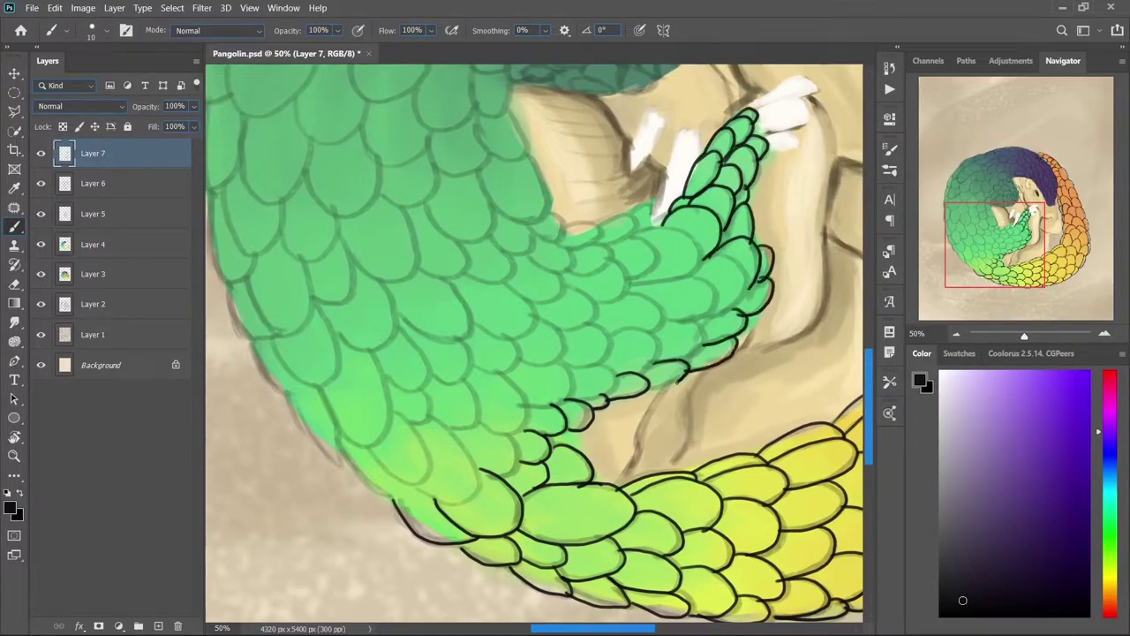
pyautogui.moveTo(706, 317); pyautogui.dragTo(664, 325)
pyautogui.moveTo(720, 275); pyautogui.dragTo(687, 305)
pyautogui.moveTo(751, 255)
pyautogui.mouseDown()
pyautogui.moveTo(629, 279)
pyautogui.moveTo(559, 274)
pyautogui.mouseUp()
# - Outline scales down the green arm and on the lower-left green body
pyautogui.moveTo(640, 291); pyautogui.dragTo(590, 305)
pyautogui.moveTo(664, 327); pyautogui.dragTo(612, 338)
pyautogui.moveTo(664, 358); pyautogui.dragTo(623, 371)
pyautogui.moveTo(644, 376); pyautogui.dragTo(616, 392)
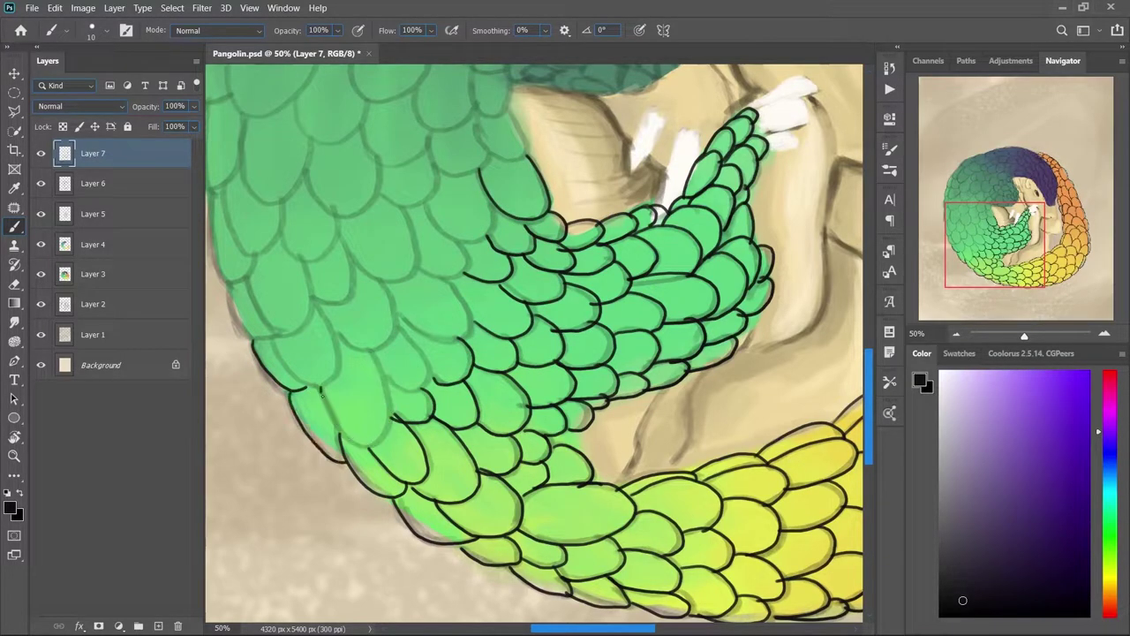
pyautogui.moveTo(322, 397); pyautogui.dragTo(424, 353)
pyautogui.moveTo(471, 299); pyautogui.dragTo(398, 344)
pyautogui.moveTo(398, 326); pyautogui.dragTo(431, 385)
# - Outline scales over the left and upper green body
pyautogui.moveTo(397, 265); pyautogui.dragTo(483, 430)
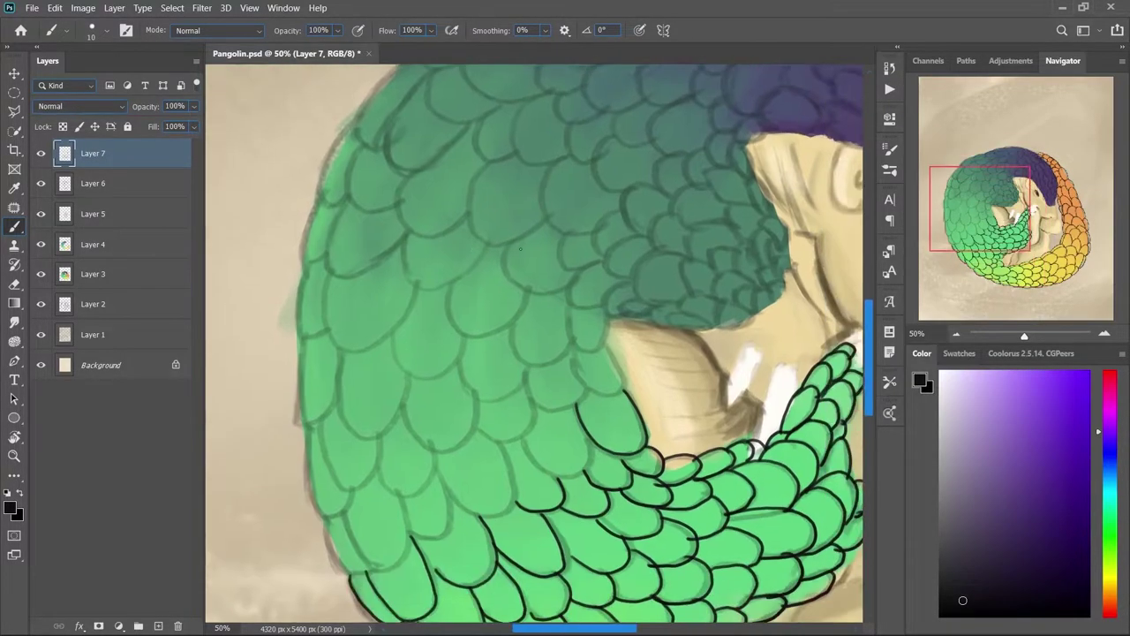
pyautogui.moveTo(299, 353)
pyautogui.mouseDown()
pyautogui.moveTo(309, 446)
pyautogui.moveTo(424, 468)
pyautogui.mouseUp()
pyautogui.moveTo(424, 397); pyautogui.dragTo(501, 431)
pyautogui.moveTo(558, 231); pyautogui.dragTo(611, 326)
pyautogui.moveTo(305, 190); pyautogui.dragTo(366, 415)
pyautogui.moveTo(363, 366); pyautogui.dragTo(423, 427)
pyautogui.moveTo(327, 279); pyautogui.dragTo(436, 380)
pyautogui.moveTo(427, 327); pyautogui.dragTo(556, 335)
# - Fill in remaining scale outlines on the upper-left green body
pyautogui.moveTo(556, 221); pyautogui.dragTo(504, 298)
pyautogui.moveTo(503, 209); pyautogui.dragTo(433, 268)
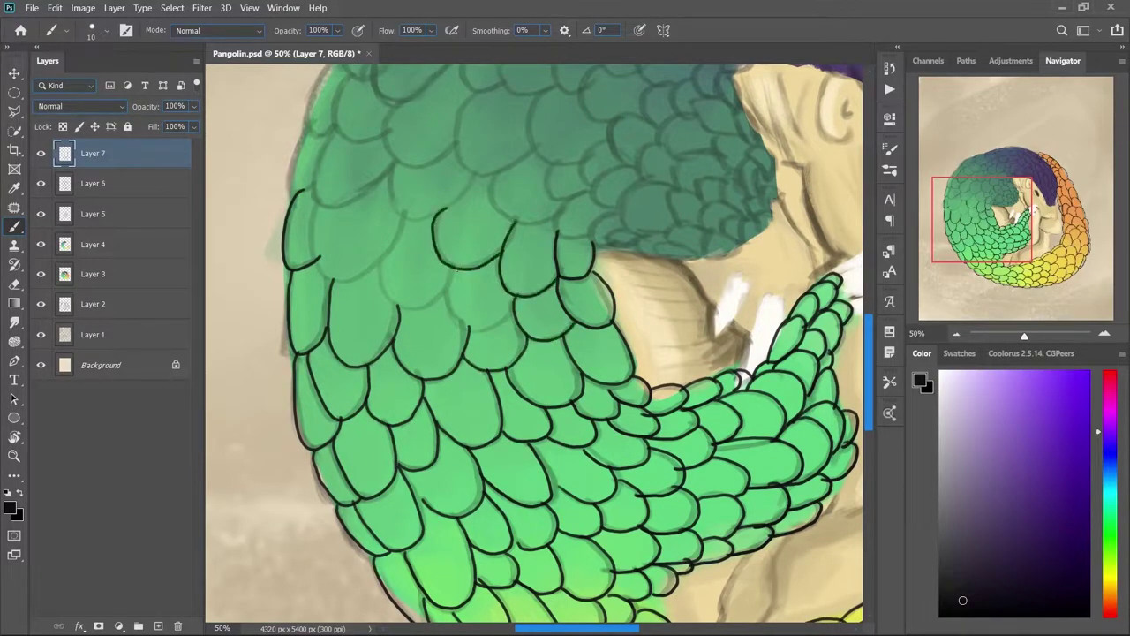
pyautogui.moveTo(516, 265); pyautogui.dragTo(446, 332)
pyautogui.moveTo(379, 201); pyautogui.dragTo(311, 281)
pyautogui.moveTo(441, 264); pyautogui.dragTo(402, 431)
pyautogui.moveTo(371, 300); pyautogui.dragTo(257, 364)
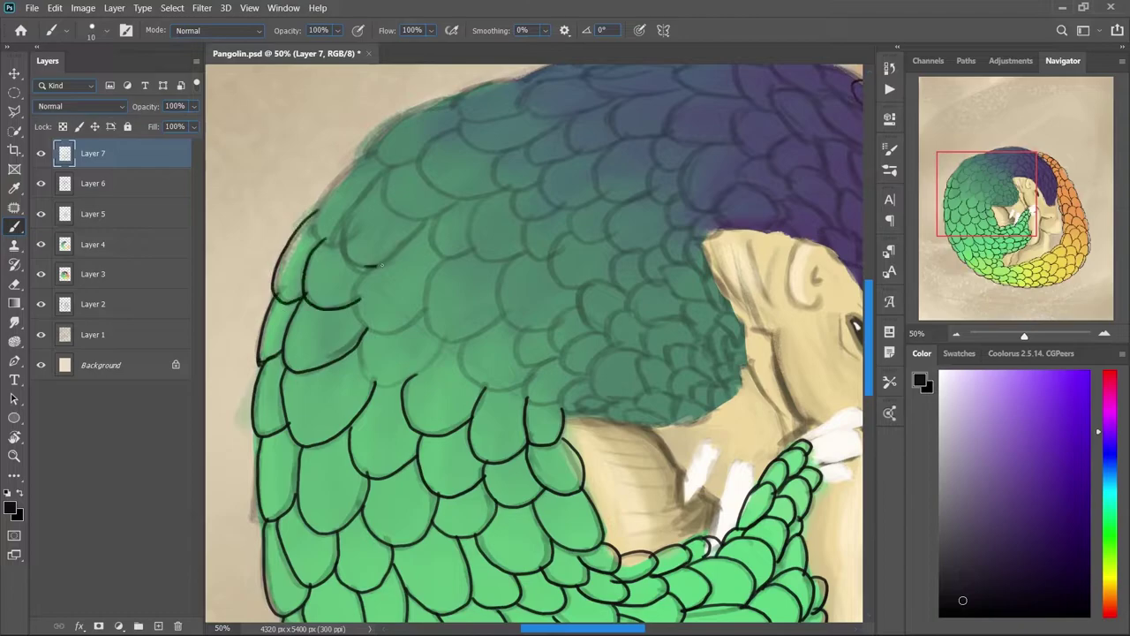
pyautogui.moveTo(390, 167); pyautogui.dragTo(436, 247)
pyautogui.moveTo(430, 265); pyautogui.dragTo(508, 318)
pyautogui.hscroll(5, 569, 398)
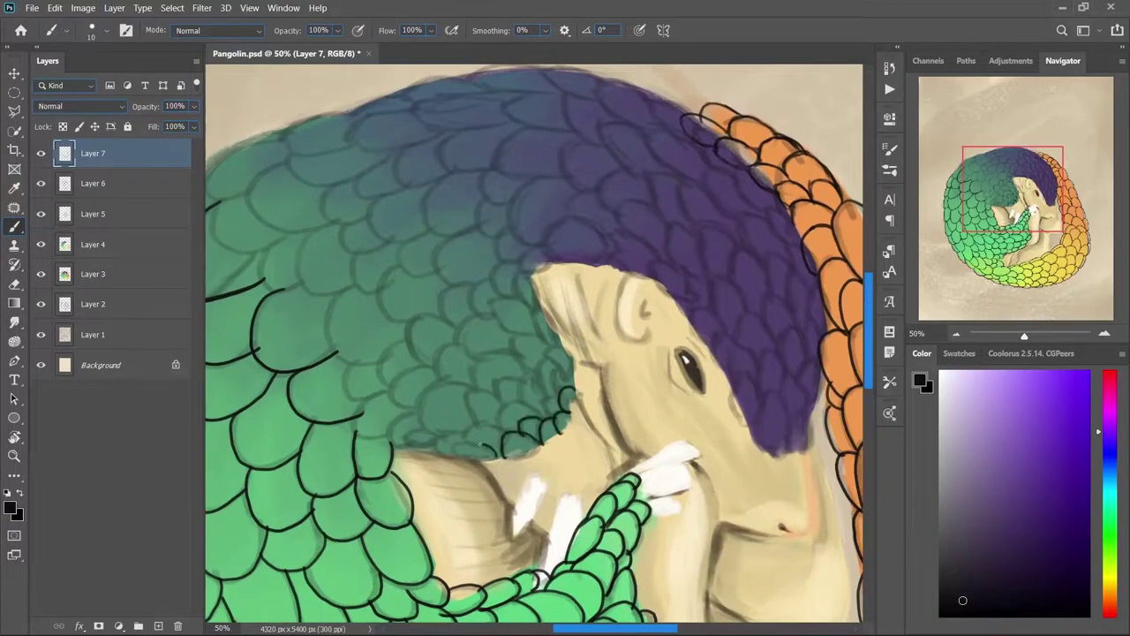
# - Outline scales on the dark green back and along the upper back
pyautogui.moveTo(540, 408); pyautogui.dragTo(556, 346)
pyautogui.moveTo(547, 362); pyautogui.dragTo(470, 396)
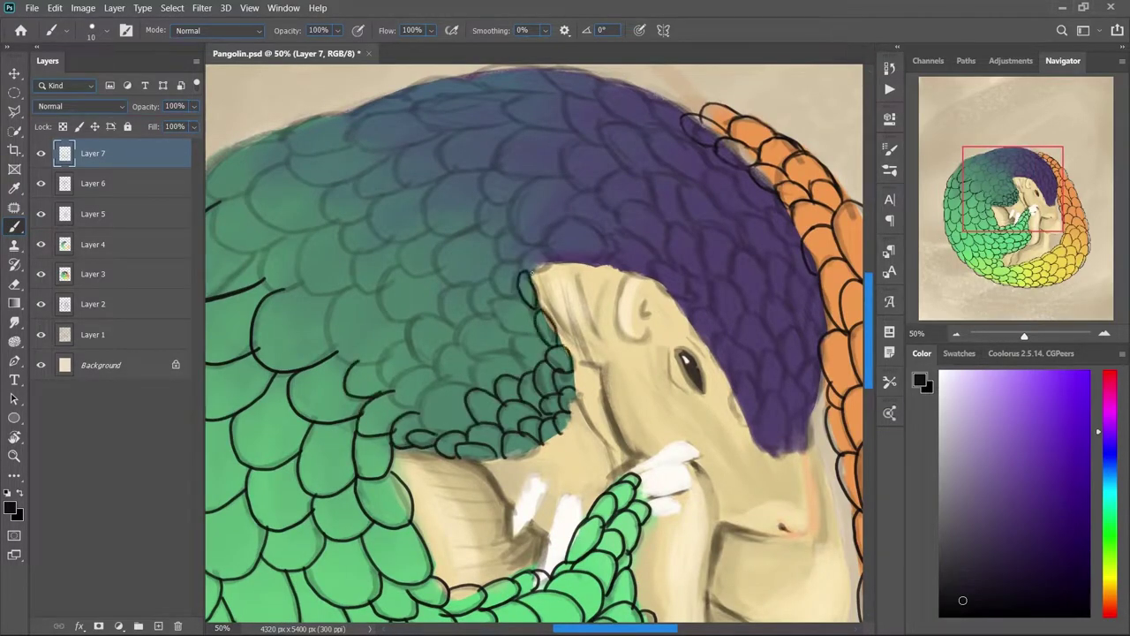
pyautogui.moveTo(553, 260); pyautogui.dragTo(494, 297)
pyautogui.moveTo(517, 300); pyautogui.dragTo(481, 388)
pyautogui.moveTo(481, 284); pyautogui.dragTo(385, 371)
pyautogui.scroll(2, 477, 317)
pyautogui.hscroll(-3, 476, 318)
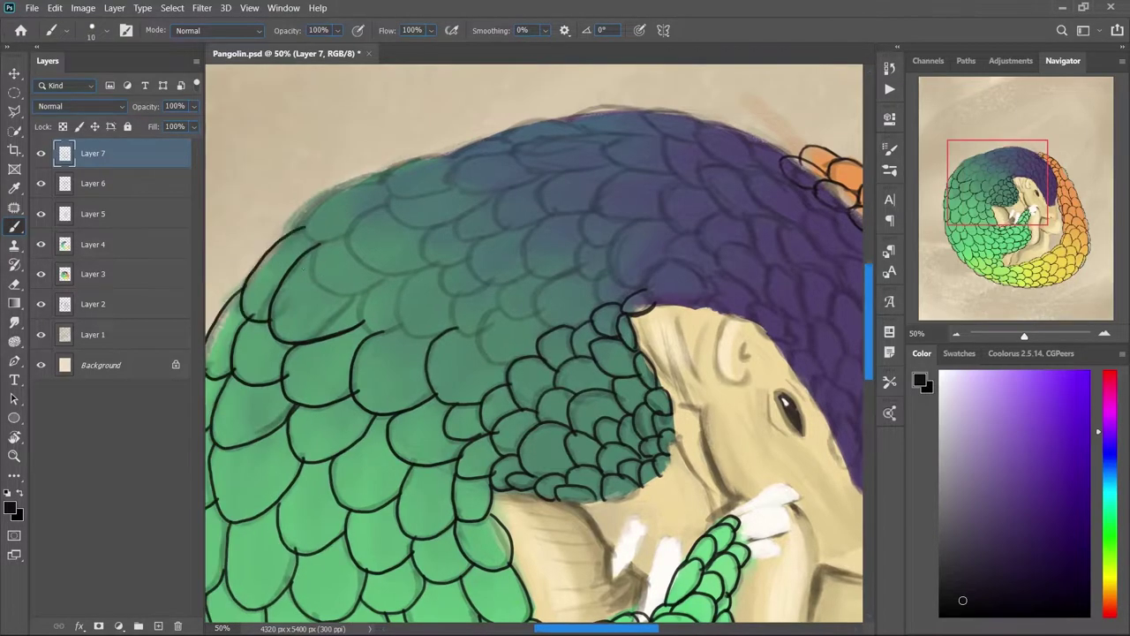
# - Outline scales across the blue upper back
pyautogui.moveTo(456, 156); pyautogui.dragTo(297, 229)
pyautogui.moveTo(439, 263); pyautogui.dragTo(311, 300)
pyautogui.moveTo(512, 159); pyautogui.dragTo(388, 225)
pyautogui.moveTo(590, 125); pyautogui.dragTo(450, 190)
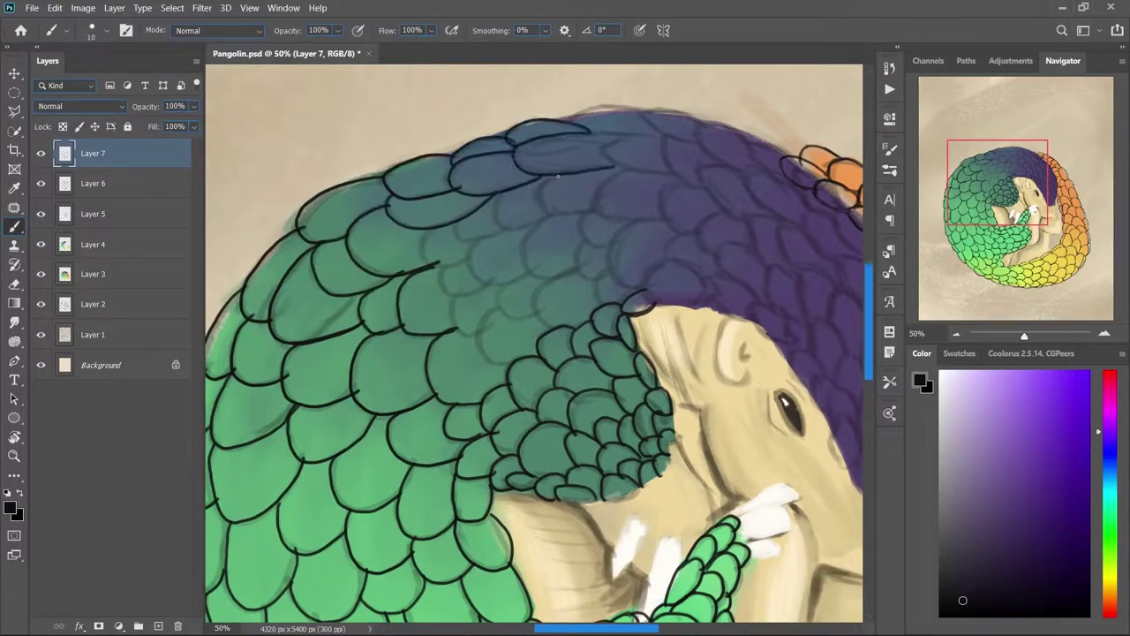
pyautogui.moveTo(597, 177); pyautogui.dragTo(426, 256)
pyautogui.moveTo(574, 273); pyautogui.dragTo(503, 327)
pyautogui.moveTo(629, 219); pyautogui.dragTo(548, 300)
# - Outline scales on the blue-purple and purple back, then zoom out to view the whole painting
pyautogui.hscroll(5, 541, 265)
pyautogui.scroll(1, 540, 265)
pyautogui.moveTo(465, 182); pyautogui.dragTo(403, 208)
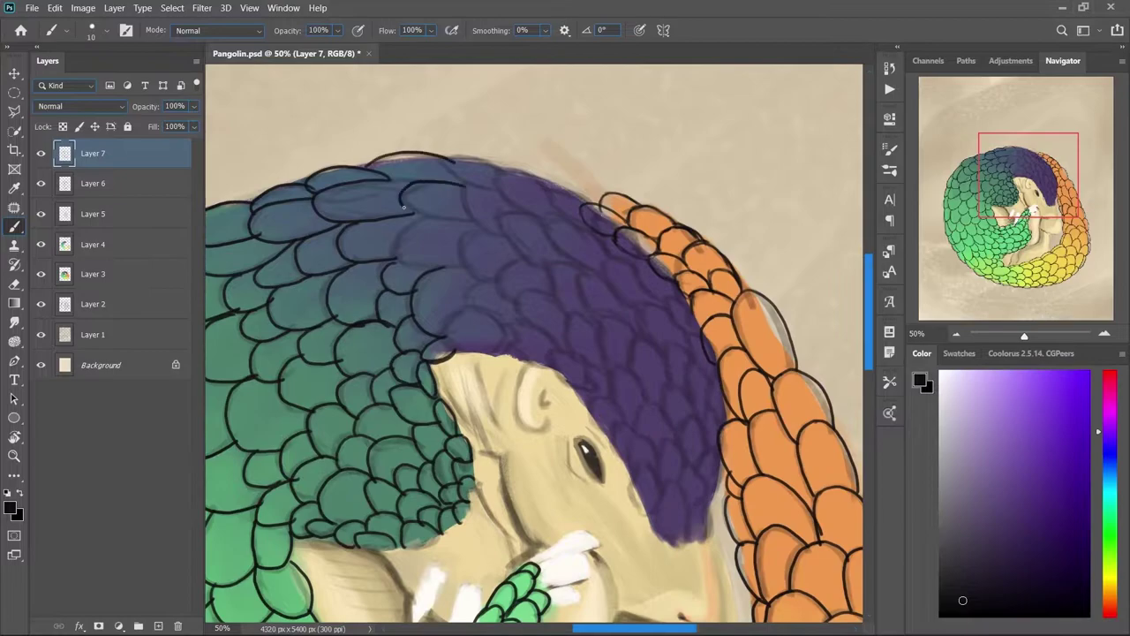
pyautogui.moveTo(475, 188)
pyautogui.mouseDown()
pyautogui.moveTo(504, 334)
pyautogui.moveTo(500, 258)
pyautogui.mouseUp()
pyautogui.moveTo(590, 274); pyautogui.dragTo(560, 213)
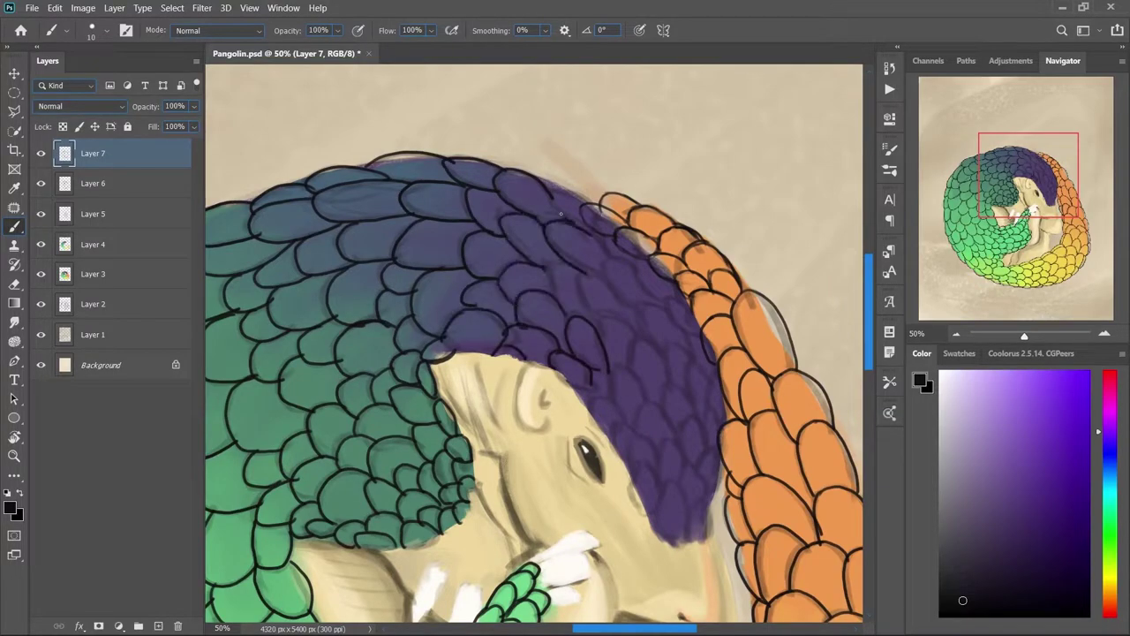
pyautogui.moveTo(626, 370); pyautogui.dragTo(593, 436)
pyautogui.scroll(-3, 593, 436)
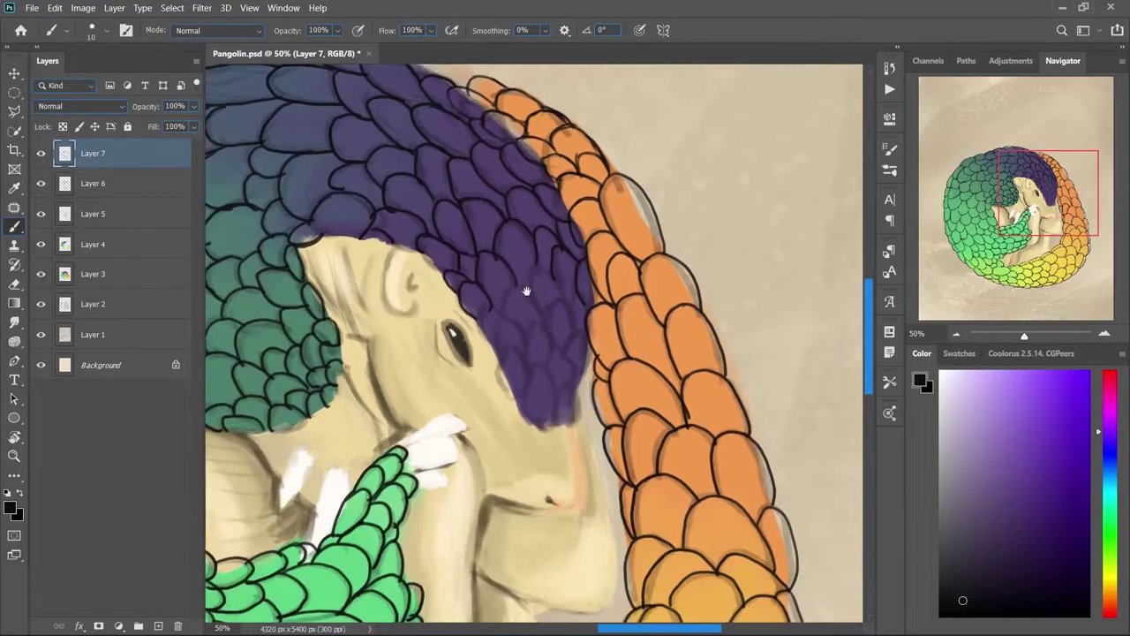
pyautogui.moveTo(531, 343); pyautogui.dragTo(494, 402)
pyautogui.moveTo(575, 325); pyautogui.dragTo(528, 426)
pyautogui.moveTo(576, 268); pyautogui.dragTo(530, 336)
pyautogui.hotkey('ctrl', '-')
pyautogui.hotkey('ctrl', '-')
pyautogui.hotkey('ctrl', '-')
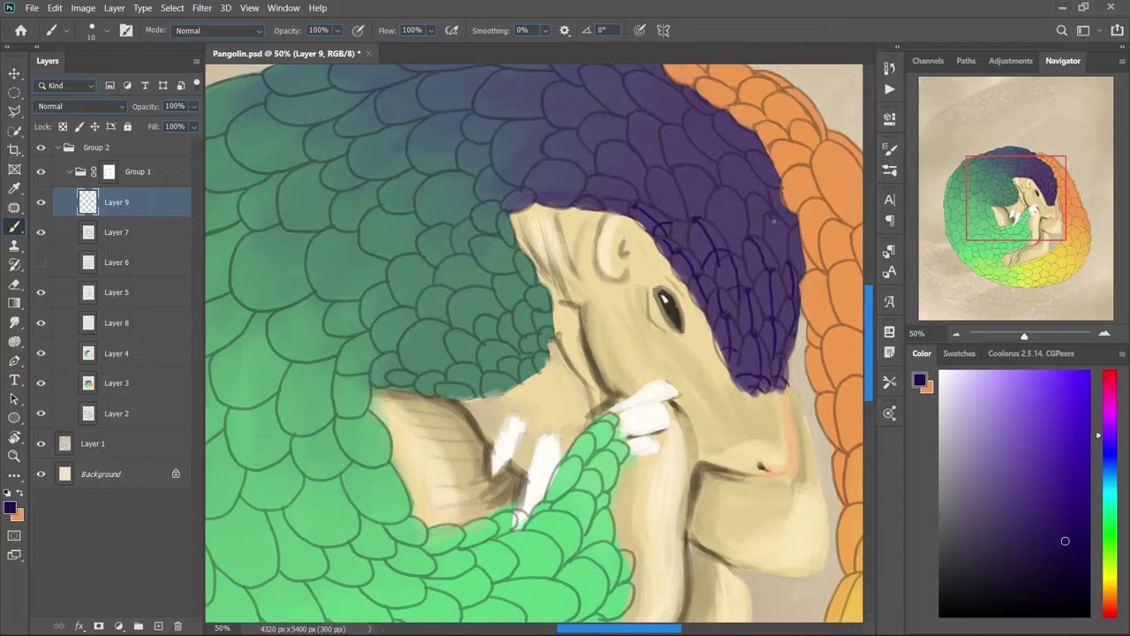
# - Draw dark centre lines on the blue-green top scales, then sample a teal tone
pyautogui.scroll(3, 731, 234)
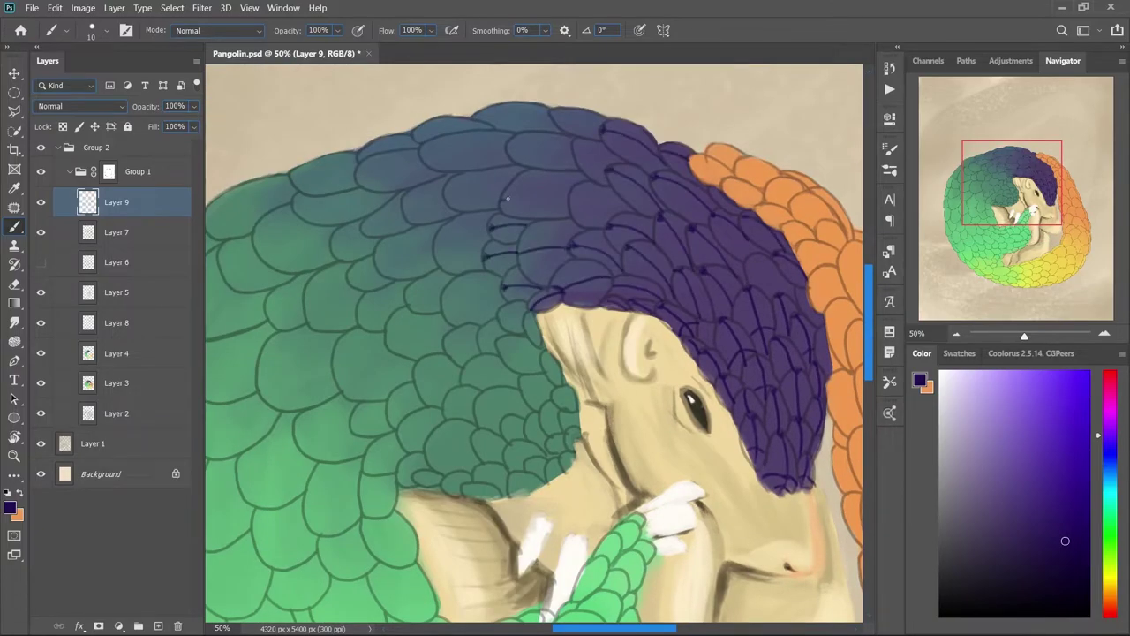
pyautogui.moveTo(413, 139); pyautogui.dragTo(484, 121)
pyautogui.moveTo(356, 183); pyautogui.dragTo(422, 155)
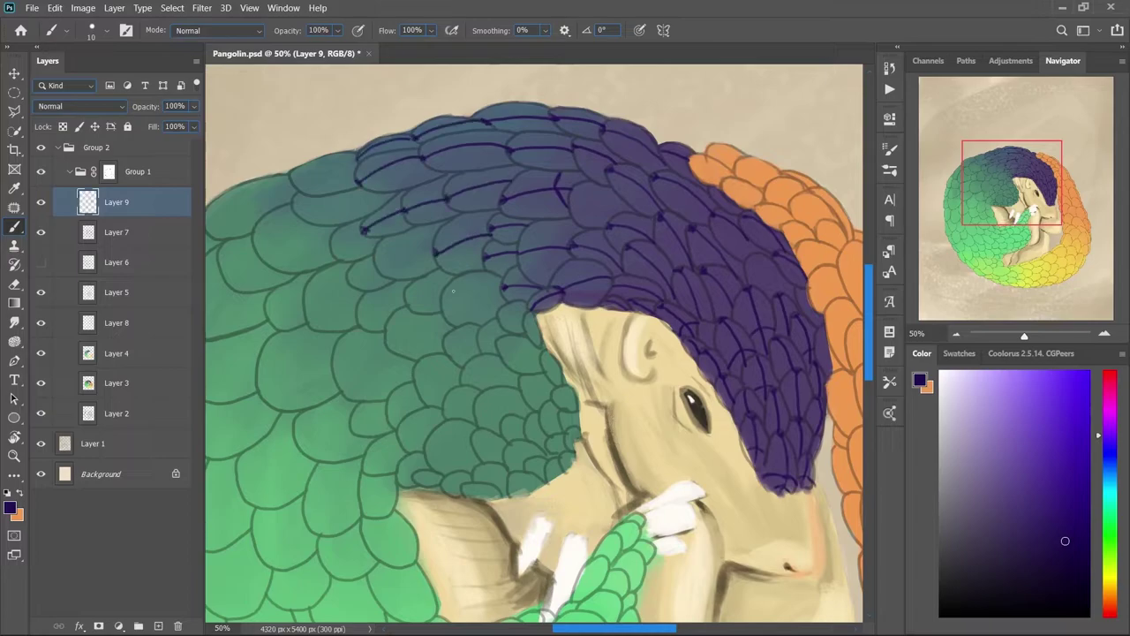
pyautogui.keyDown('alt'); pyautogui.click(303, 179); pyautogui.keyUp('alt')
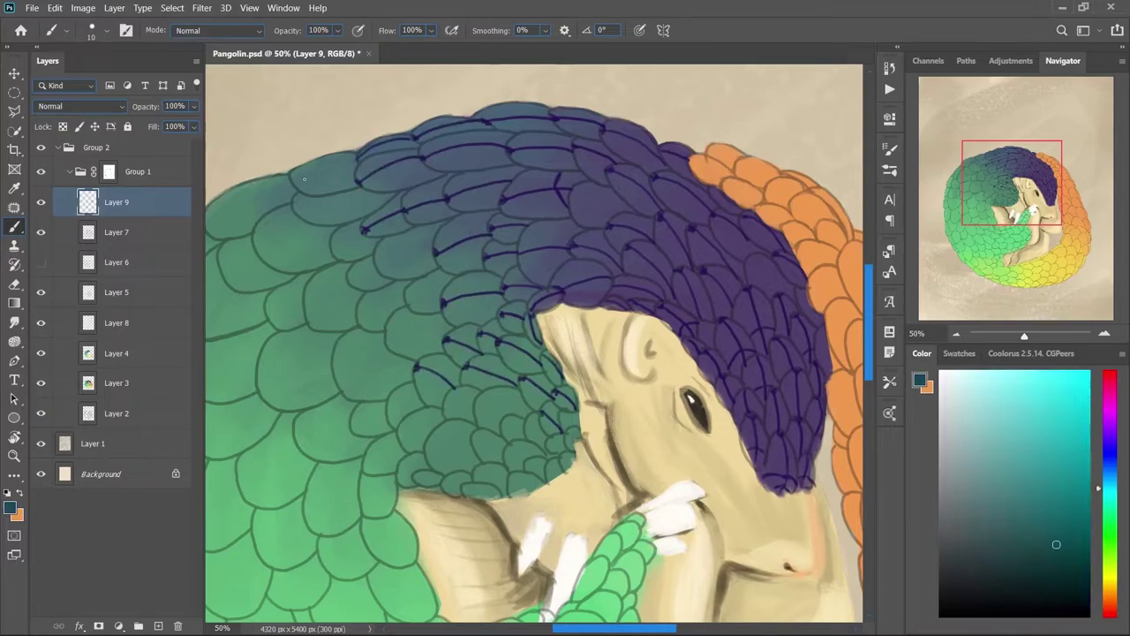
pyautogui.keyDown('alt'); pyautogui.click(488, 371); pyautogui.keyUp('alt')
pyautogui.press(']')
pyautogui.press(']')
pyautogui.press(']')
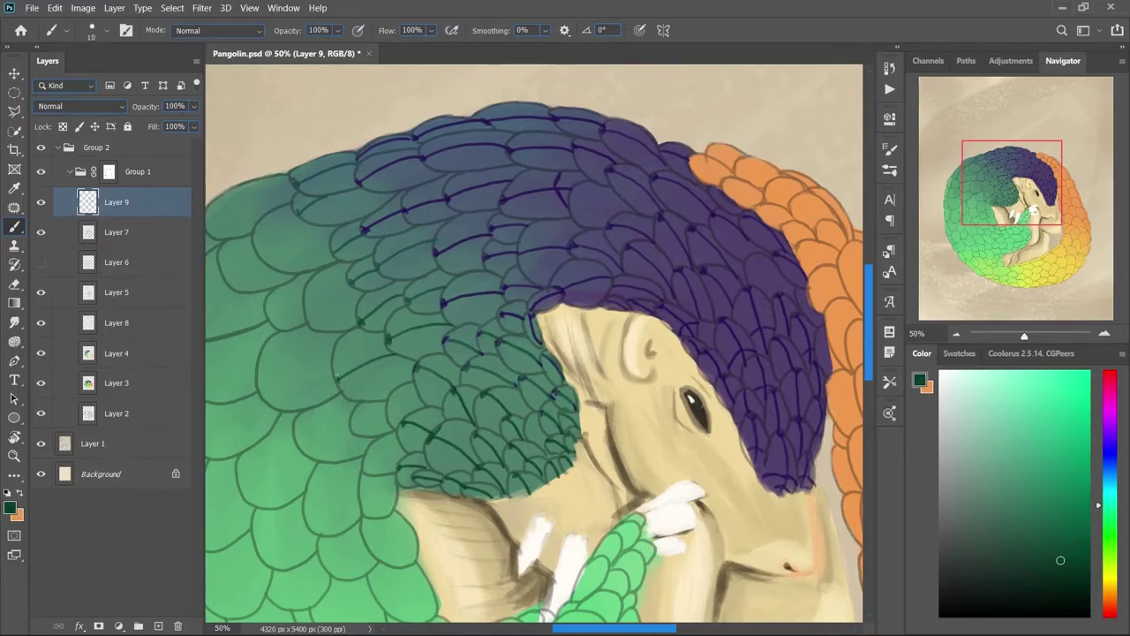
# - Draw dark centre lines down the green scales across the body
pyautogui.hscroll(-3, 336, 375)
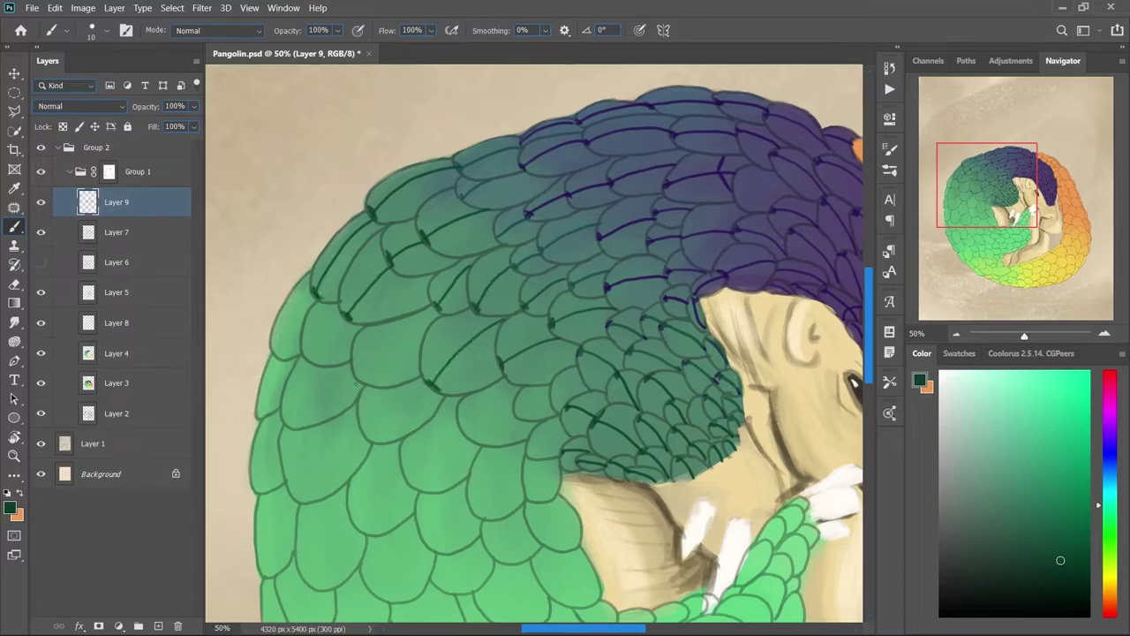
pyautogui.scroll(-5, 384, 212)
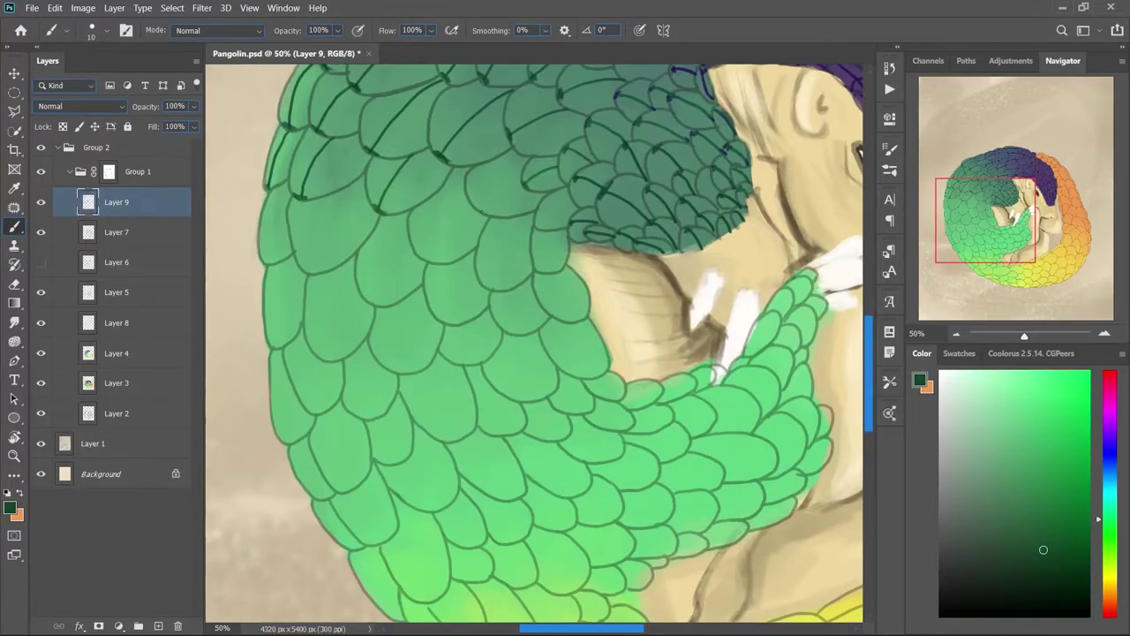
pyautogui.moveTo(528, 159); pyautogui.dragTo(477, 213)
pyautogui.moveTo(472, 166); pyautogui.dragTo(433, 260)
pyautogui.moveTo(281, 184); pyautogui.dragTo(264, 263)
pyautogui.moveTo(345, 187); pyautogui.dragTo(304, 276)
pyautogui.moveTo(349, 260); pyautogui.dragTo(331, 357)
pyautogui.moveTo(401, 213)
pyautogui.mouseDown()
pyautogui.moveTo(371, 307)
pyautogui.moveTo(376, 415)
pyautogui.mouseUp()
# - Line the lower-left green and arm scales, switching to a darker sampled green
pyautogui.moveTo(305, 357); pyautogui.dragTo(327, 414)
pyautogui.moveTo(277, 350); pyautogui.dragTo(288, 425)
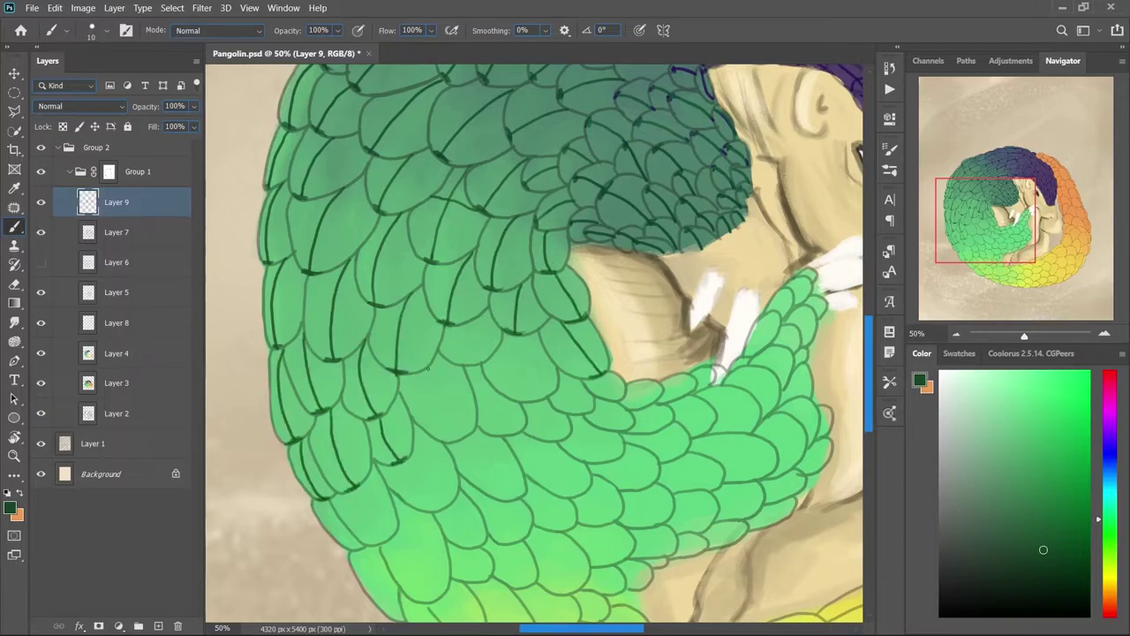
pyautogui.moveTo(353, 484); pyautogui.dragTo(358, 509)
pyautogui.moveTo(413, 457); pyautogui.dragTo(437, 510)
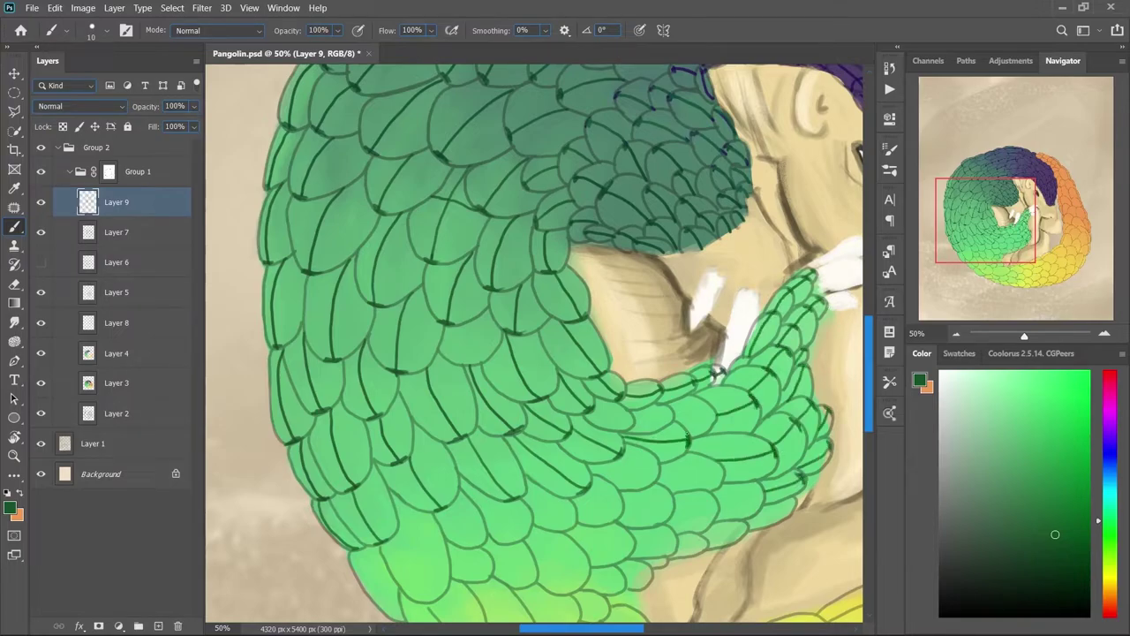
pyautogui.moveTo(397, 618); pyautogui.dragTo(326, 460)
pyautogui.moveTo(372, 384); pyautogui.dragTo(416, 422)
pyautogui.moveTo(403, 341); pyautogui.dragTo(459, 429)
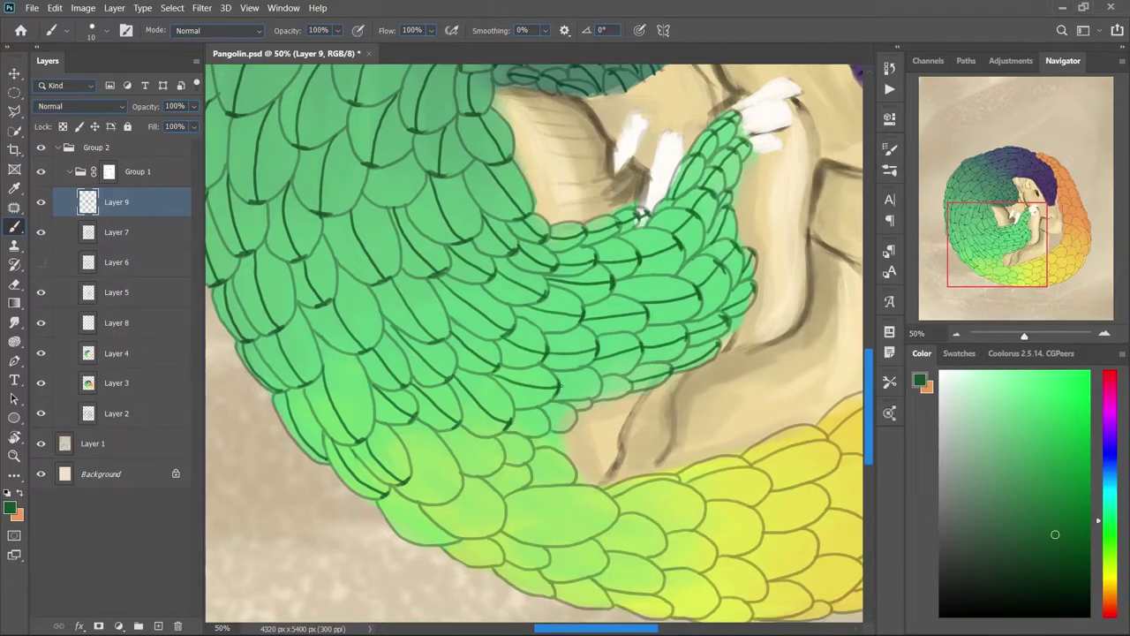
pyautogui.keyDown('alt'); pyautogui.click(558, 386); pyautogui.keyUp('alt')
pyautogui.moveTo(445, 433); pyautogui.dragTo(573, 478)
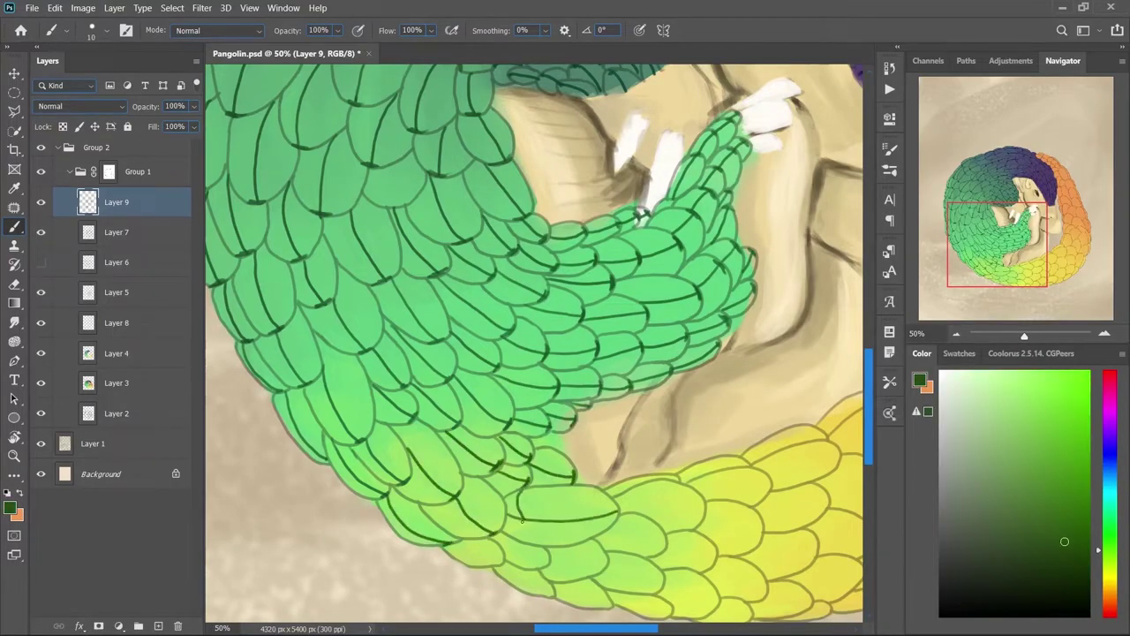
# - Add dark centre lines to the yellow-green and yellow scales
pyautogui.moveTo(597, 535); pyautogui.dragTo(667, 553)
pyautogui.moveTo(633, 512); pyautogui.dragTo(707, 499)
pyautogui.moveTo(702, 494); pyautogui.dragTo(772, 474)
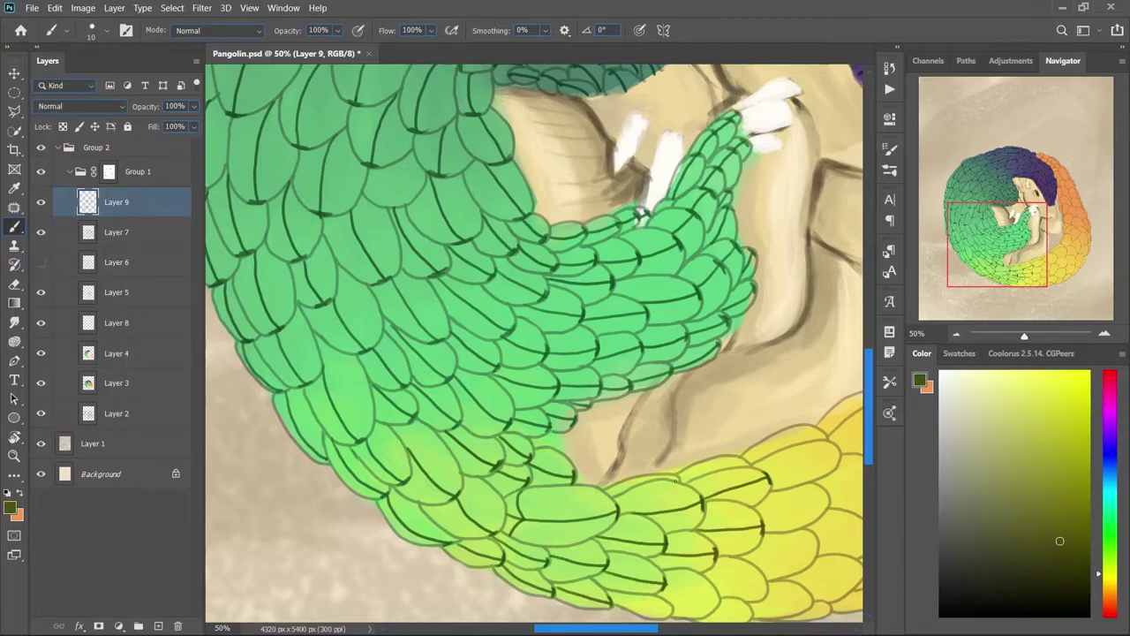
pyautogui.moveTo(676, 481); pyautogui.dragTo(419, 340)
pyautogui.moveTo(593, 304); pyautogui.dragTo(652, 260)
pyautogui.moveTo(567, 351); pyautogui.dragTo(618, 315)
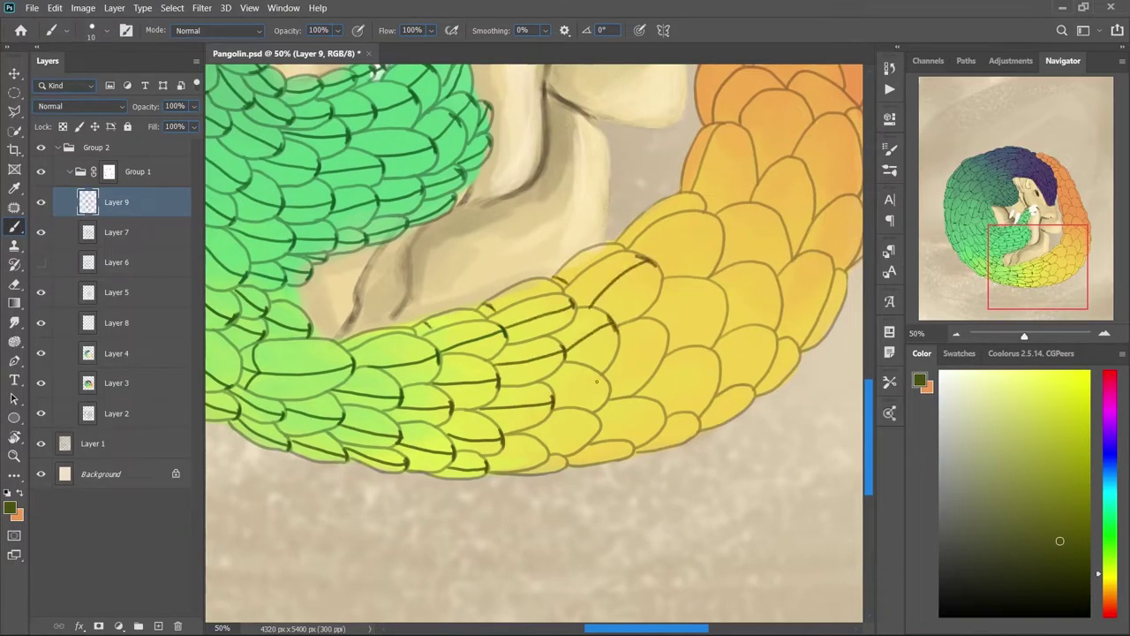
# - Add dark centre lines to the yellow and orange scales on the tail
pyautogui.moveTo(844, 230); pyautogui.dragTo(579, 512)
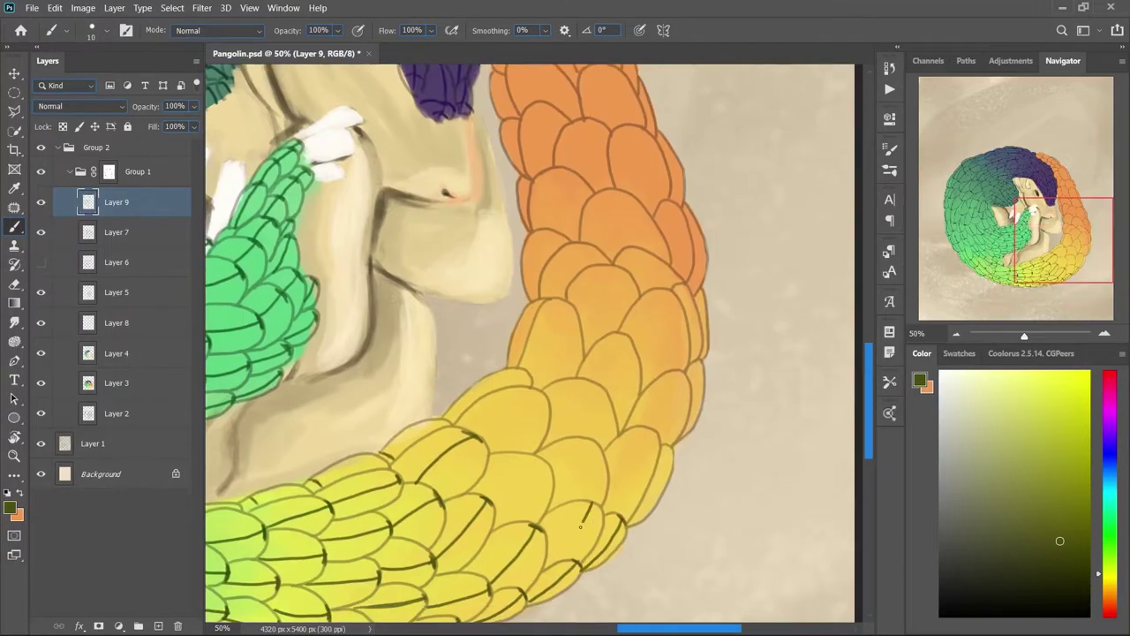
pyautogui.moveTo(579, 572); pyautogui.dragTo(627, 512)
pyautogui.moveTo(491, 507); pyautogui.dragTo(549, 452)
pyautogui.moveTo(546, 514); pyautogui.dragTo(598, 436)
pyautogui.moveTo(544, 395); pyautogui.dragTo(565, 296)
pyautogui.moveTo(566, 438); pyautogui.dragTo(597, 374)
# - Finish dark centre lines on the orange and upper orange scales near the head
pyautogui.moveTo(662, 389); pyautogui.dragTo(668, 288)
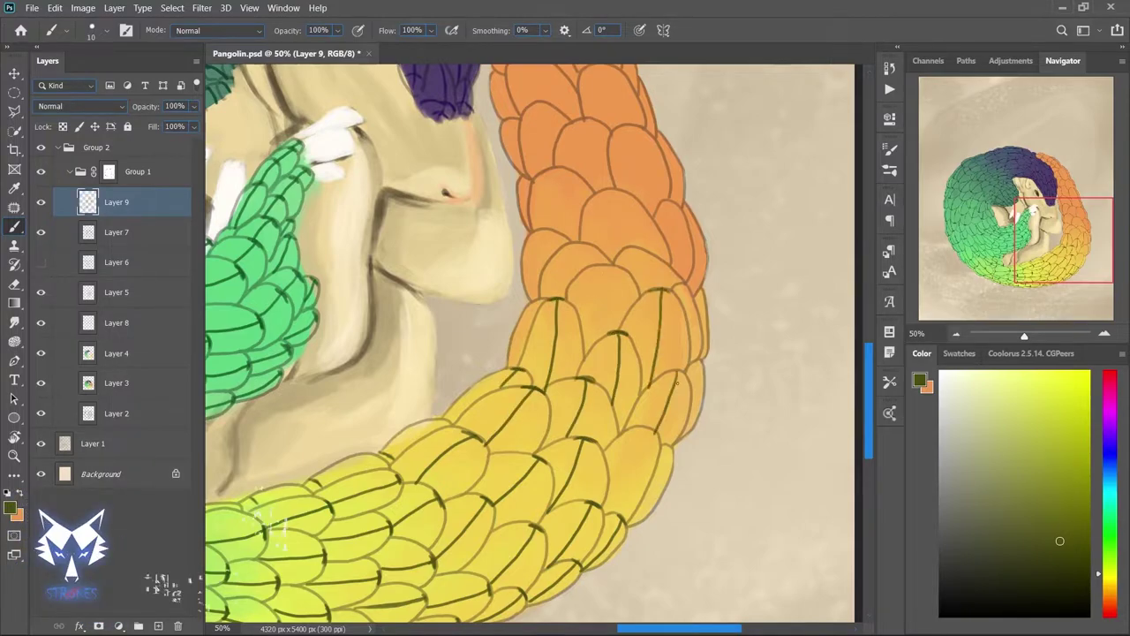
pyautogui.moveTo(609, 514); pyautogui.dragTo(657, 424)
pyautogui.moveTo(626, 288)
pyautogui.mouseDown()
pyautogui.moveTo(651, 247)
pyautogui.moveTo(652, 125)
pyautogui.mouseUp()
pyautogui.moveTo(657, 183); pyautogui.dragTo(670, 394)
pyautogui.moveTo(544, 313); pyautogui.dragTo(558, 374)
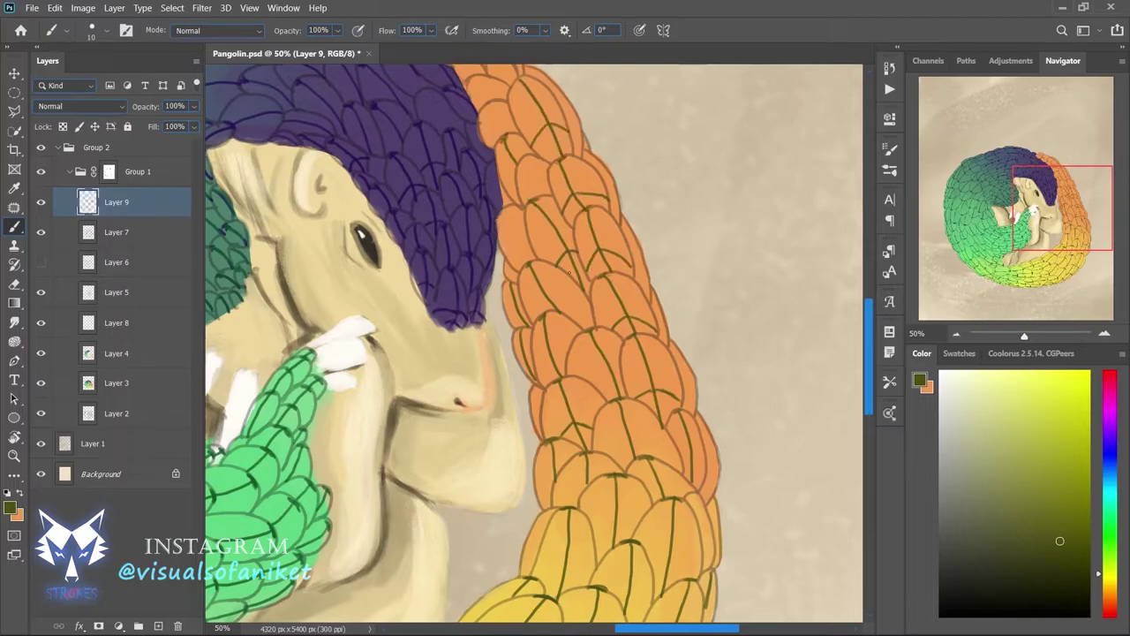
pyautogui.moveTo(569, 274); pyautogui.dragTo(587, 490)
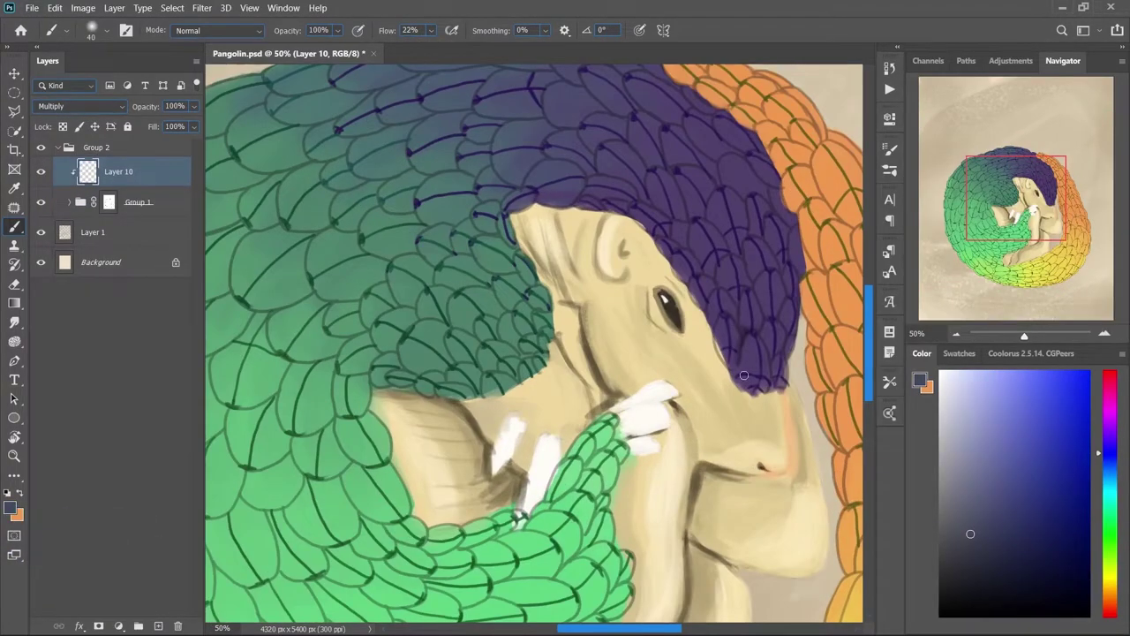
# - Darken the purple scales near the snout and beside the orange coil
pyautogui.moveTo(744, 376)
pyautogui.mouseDown()
pyautogui.moveTo(714, 328)
pyautogui.moveTo(768, 292)
pyautogui.mouseUp()
pyautogui.moveTo(782, 349); pyautogui.dragTo(777, 269)
pyautogui.moveTo(803, 309); pyautogui.dragTo(727, 343)
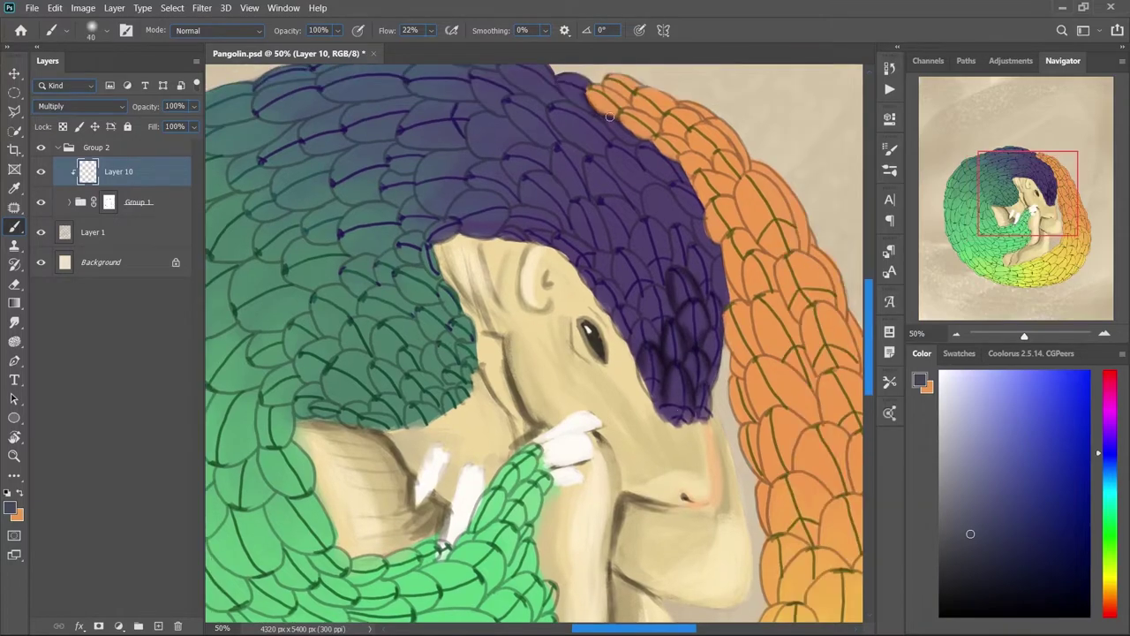
pyautogui.press('[')
pyautogui.moveTo(609, 115); pyautogui.dragTo(715, 300)
pyautogui.moveTo(671, 221)
pyautogui.mouseDown()
pyautogui.moveTo(631, 322)
pyautogui.moveTo(600, 252)
pyautogui.mouseUp()
pyautogui.moveTo(698, 181); pyautogui.dragTo(610, 147)
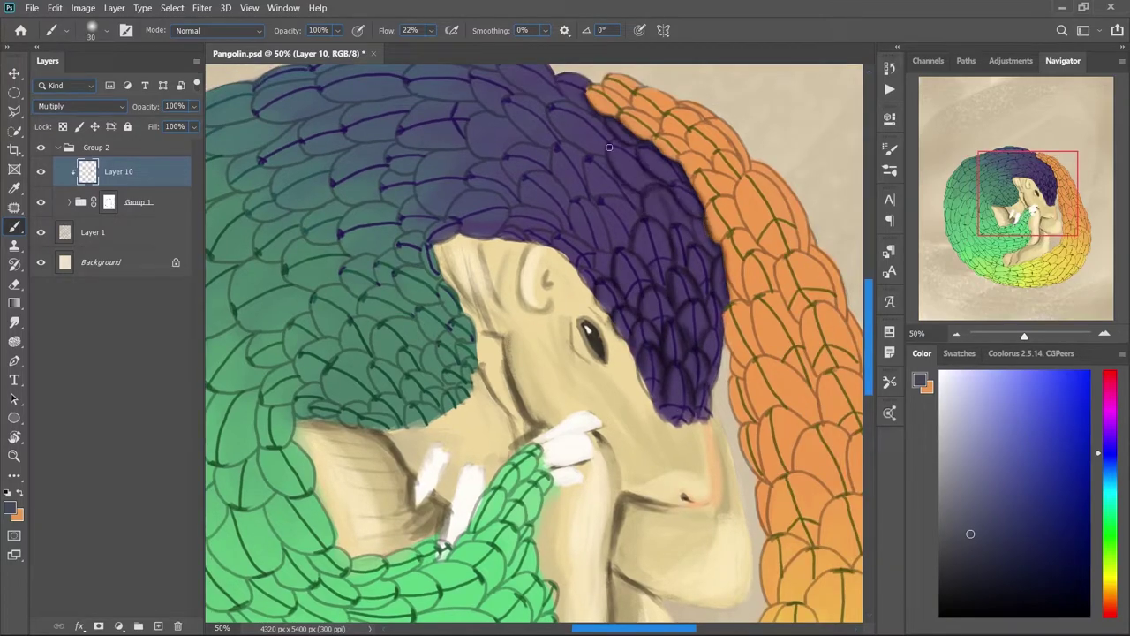
pyautogui.moveTo(578, 197); pyautogui.dragTo(610, 273)
pyautogui.moveTo(565, 177)
pyautogui.mouseDown()
pyautogui.moveTo(521, 212)
pyautogui.moveTo(592, 256)
pyautogui.mouseUp()
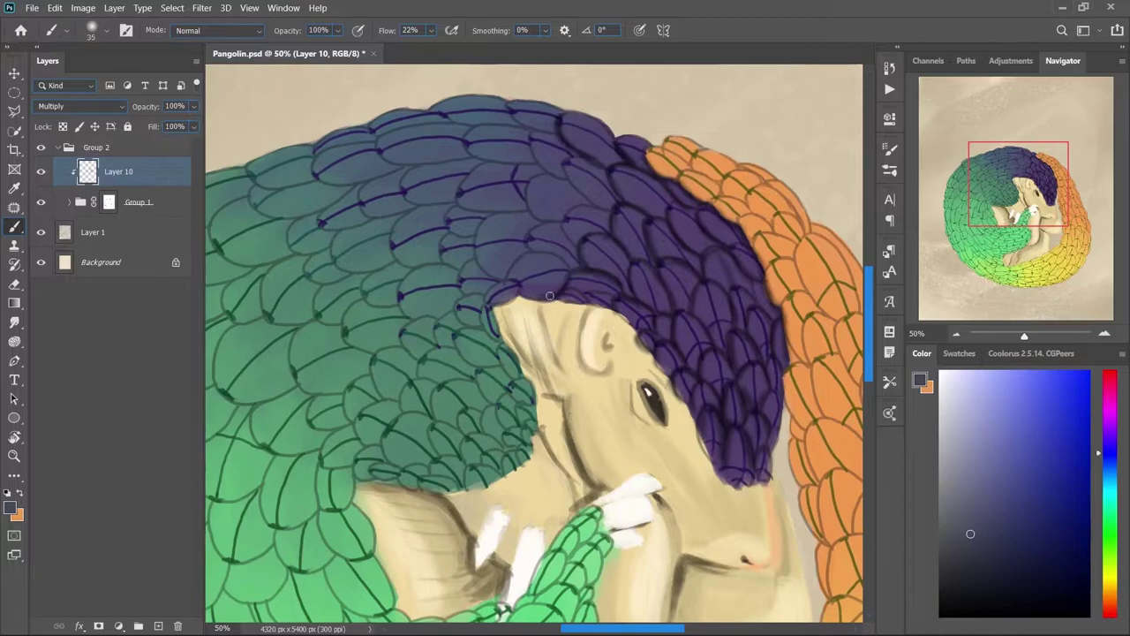
pyautogui.press(']')
pyautogui.moveTo(583, 159); pyautogui.dragTo(529, 283)
# - Shade the blue-purple scales across the back and the left teal scales
pyautogui.moveTo(575, 188)
pyautogui.mouseDown()
pyautogui.moveTo(520, 115)
pyautogui.moveTo(375, 141)
pyautogui.mouseUp()
pyautogui.moveTo(407, 177); pyautogui.dragTo(512, 265)
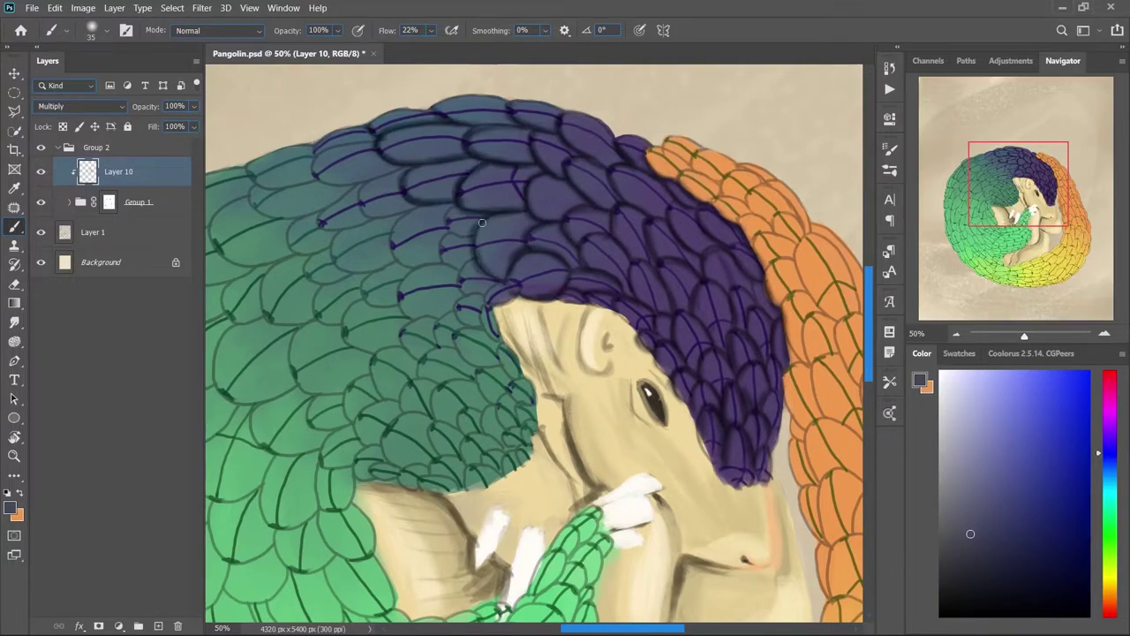
pyautogui.moveTo(513, 318)
pyautogui.mouseDown()
pyautogui.moveTo(400, 263)
pyautogui.moveTo(515, 379)
pyautogui.mouseUp()
pyautogui.press('[')
pyautogui.moveTo(520, 445)
pyautogui.mouseDown()
pyautogui.moveTo(495, 397)
pyautogui.moveTo(406, 415)
pyautogui.moveTo(508, 485)
pyautogui.moveTo(391, 460)
pyautogui.moveTo(424, 335)
pyautogui.mouseUp()
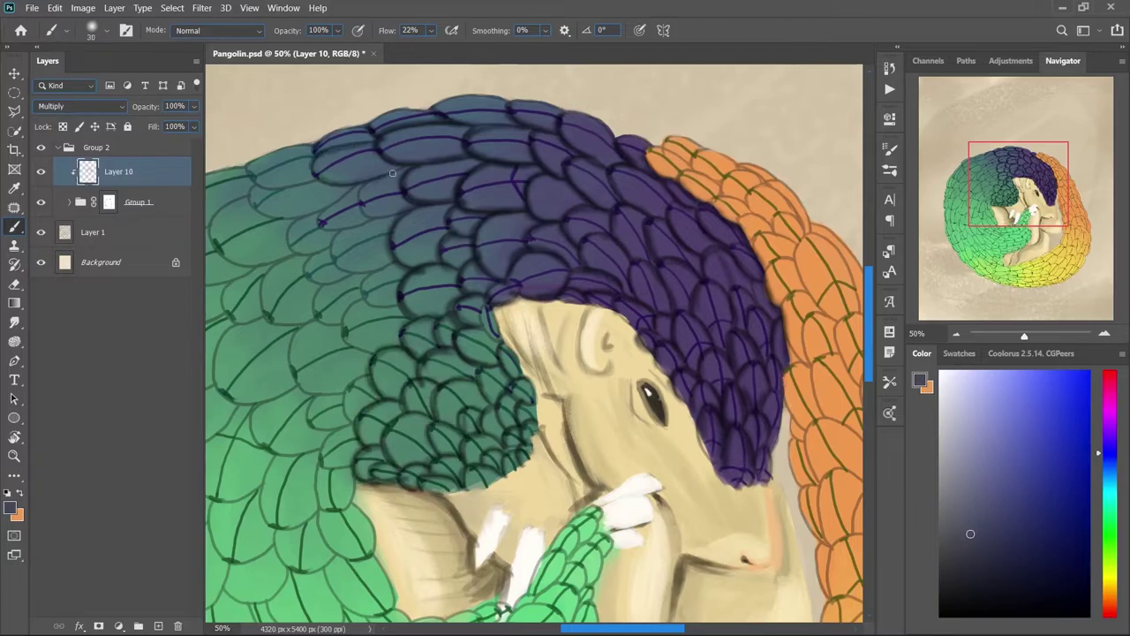
pyautogui.moveTo(371, 168); pyautogui.dragTo(265, 230)
pyautogui.moveTo(247, 177); pyautogui.dragTo(389, 283)
pyautogui.moveTo(353, 353); pyautogui.dragTo(309, 265)
pyautogui.moveTo(221, 197)
pyautogui.mouseDown()
pyautogui.moveTo(513, 167)
pyautogui.moveTo(592, 292)
pyautogui.moveTo(618, 424)
pyautogui.moveTo(442, 212)
pyautogui.moveTo(376, 338)
pyautogui.moveTo(432, 354)
pyautogui.mouseUp()
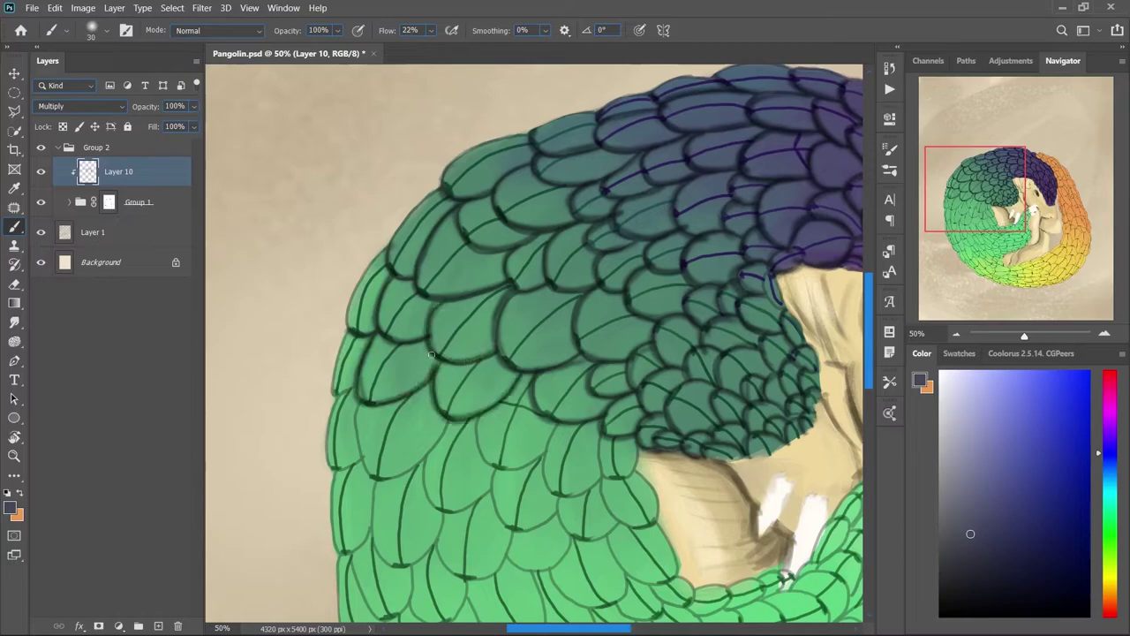
# - Shade the green coil, purple back and blue-green scales down toward the face
pyautogui.moveTo(477, 417)
pyautogui.mouseDown()
pyautogui.moveTo(607, 498)
pyautogui.moveTo(527, 300)
pyautogui.mouseUp()
pyautogui.moveTo(371, 216)
pyautogui.mouseDown()
pyautogui.moveTo(284, 376)
pyautogui.moveTo(415, 269)
pyautogui.mouseUp()
pyautogui.moveTo(415, 273)
pyautogui.mouseDown()
pyautogui.moveTo(534, 366)
pyautogui.moveTo(370, 388)
pyautogui.moveTo(282, 428)
pyautogui.mouseUp()
pyautogui.moveTo(388, 398)
pyautogui.mouseDown()
pyautogui.moveTo(300, 503)
pyautogui.moveTo(415, 442)
pyautogui.mouseUp()
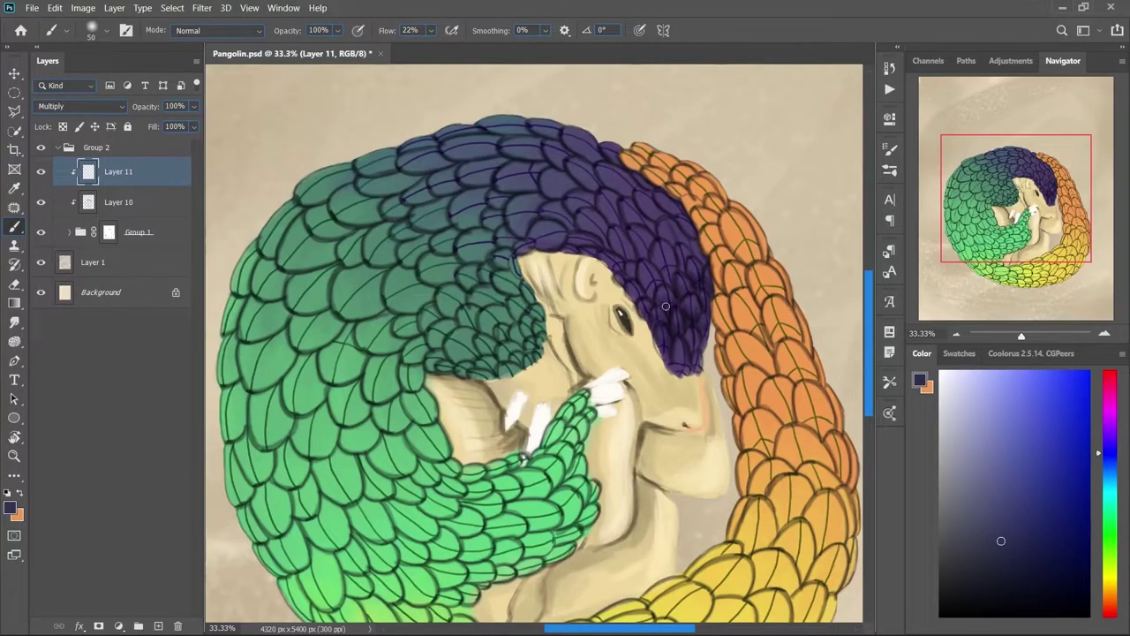
pyautogui.moveTo(644, 254); pyautogui.dragTo(648, 195)
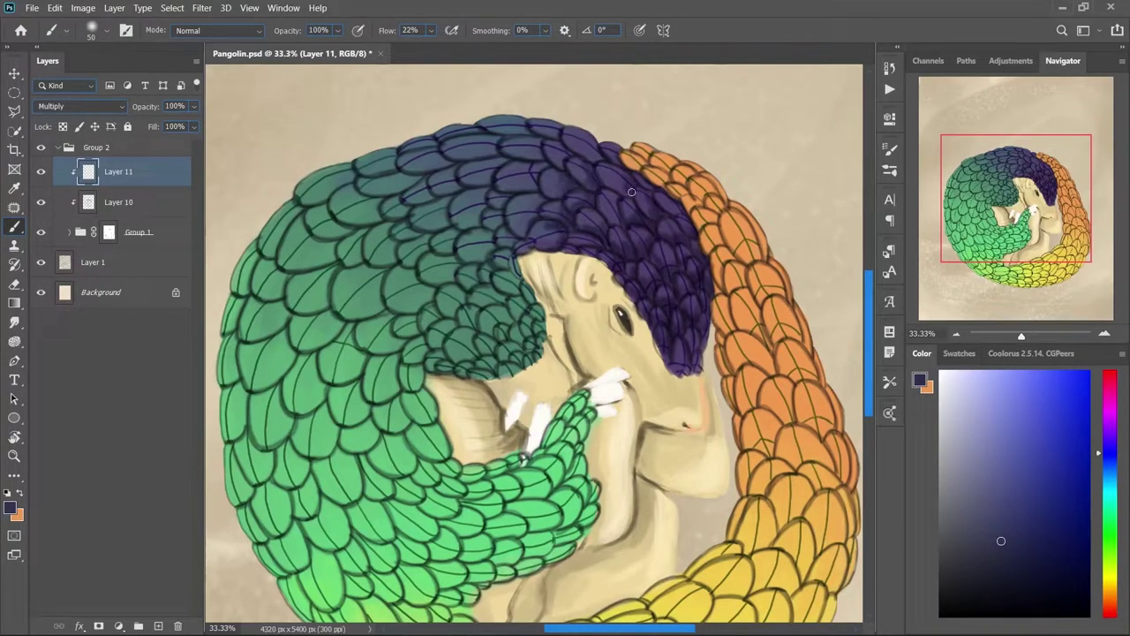
pyautogui.press('[')
pyautogui.moveTo(549, 208)
pyautogui.mouseDown()
pyautogui.moveTo(477, 159)
pyautogui.moveTo(490, 220)
pyautogui.moveTo(486, 353)
pyautogui.mouseUp()
pyautogui.moveTo(535, 318)
pyautogui.mouseDown()
pyautogui.moveTo(432, 364)
pyautogui.moveTo(477, 238)
pyautogui.mouseUp()
pyautogui.press(']')
pyautogui.press(']')
pyautogui.moveTo(441, 203)
pyautogui.mouseDown()
pyautogui.moveTo(340, 173)
pyautogui.moveTo(446, 265)
pyautogui.mouseUp()
pyautogui.moveTo(282, 216)
pyautogui.mouseDown()
pyautogui.moveTo(344, 221)
pyautogui.moveTo(300, 229)
pyautogui.mouseUp()
# - Shade the left and lower-left green coil and arm scales outward
pyautogui.moveTo(433, 274)
pyautogui.mouseDown()
pyautogui.moveTo(362, 335)
pyautogui.moveTo(291, 274)
pyautogui.moveTo(238, 247)
pyautogui.mouseUp()
pyautogui.moveTo(502, 290); pyautogui.dragTo(571, 208)
pyautogui.moveTo(494, 264); pyautogui.dragTo(406, 327)
pyautogui.moveTo(442, 265)
pyautogui.mouseDown()
pyautogui.moveTo(309, 229)
pyautogui.moveTo(300, 326)
pyautogui.mouseUp()
pyautogui.moveTo(486, 336)
pyautogui.mouseDown()
pyautogui.moveTo(366, 374)
pyautogui.moveTo(300, 318)
pyautogui.mouseUp()
pyautogui.moveTo(345, 397); pyautogui.dragTo(521, 389)
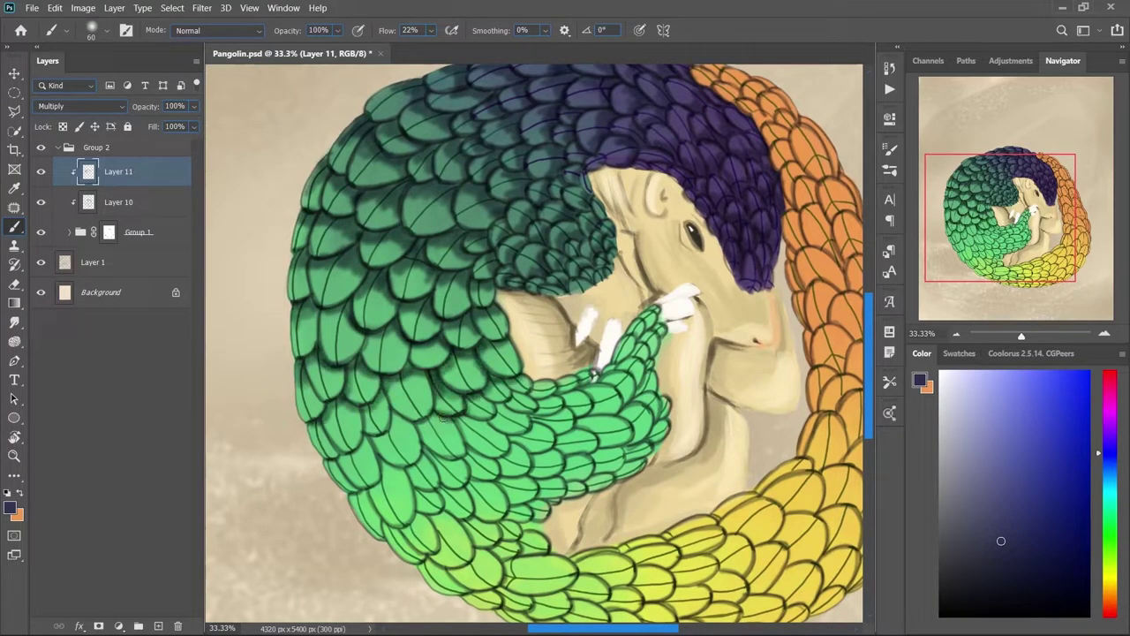
pyautogui.moveTo(451, 415); pyautogui.dragTo(345, 486)
pyautogui.moveTo(539, 398)
pyautogui.mouseDown()
pyautogui.moveTo(501, 456)
pyautogui.moveTo(371, 548)
pyautogui.mouseUp()
pyautogui.moveTo(432, 495); pyautogui.dragTo(520, 482)
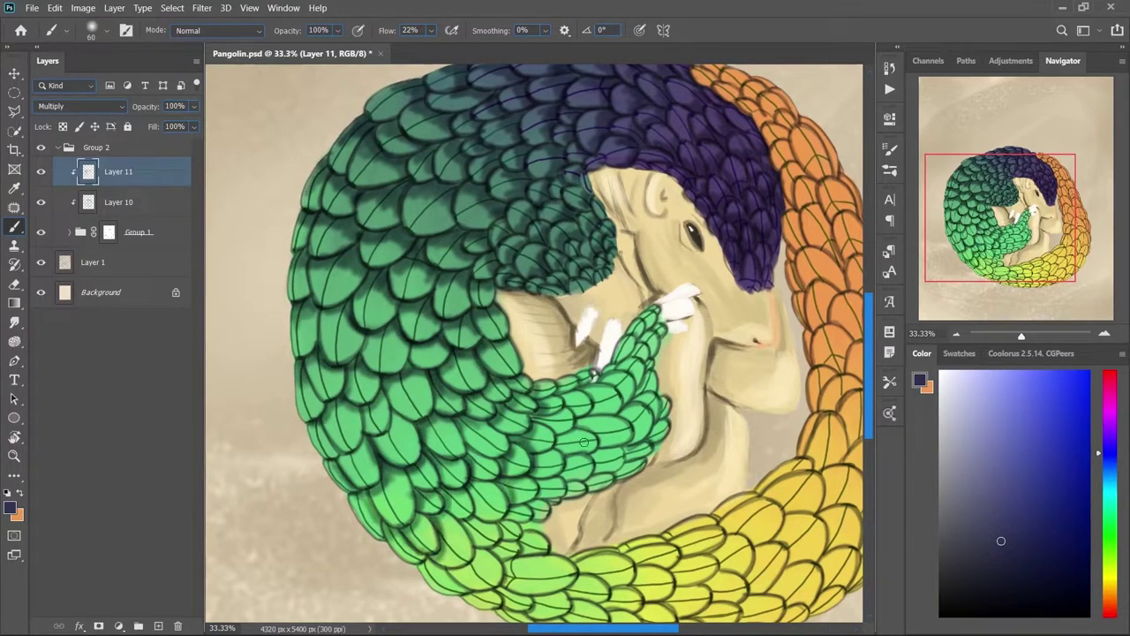
pyautogui.moveTo(574, 415)
pyautogui.mouseDown()
pyautogui.moveTo(644, 336)
pyautogui.moveTo(591, 449)
pyautogui.moveTo(538, 476)
pyautogui.moveTo(512, 517)
pyautogui.moveTo(510, 386)
pyautogui.mouseUp()
pyautogui.moveTo(433, 371); pyautogui.dragTo(388, 459)
# - Shade the lower green coil, the yellow and orange tail, and the orange coil
pyautogui.moveTo(432, 450)
pyautogui.mouseDown()
pyautogui.moveTo(494, 422)
pyautogui.moveTo(388, 485)
pyautogui.moveTo(618, 459)
pyautogui.mouseUp()
pyautogui.moveTo(636, 424); pyautogui.dragTo(759, 357)
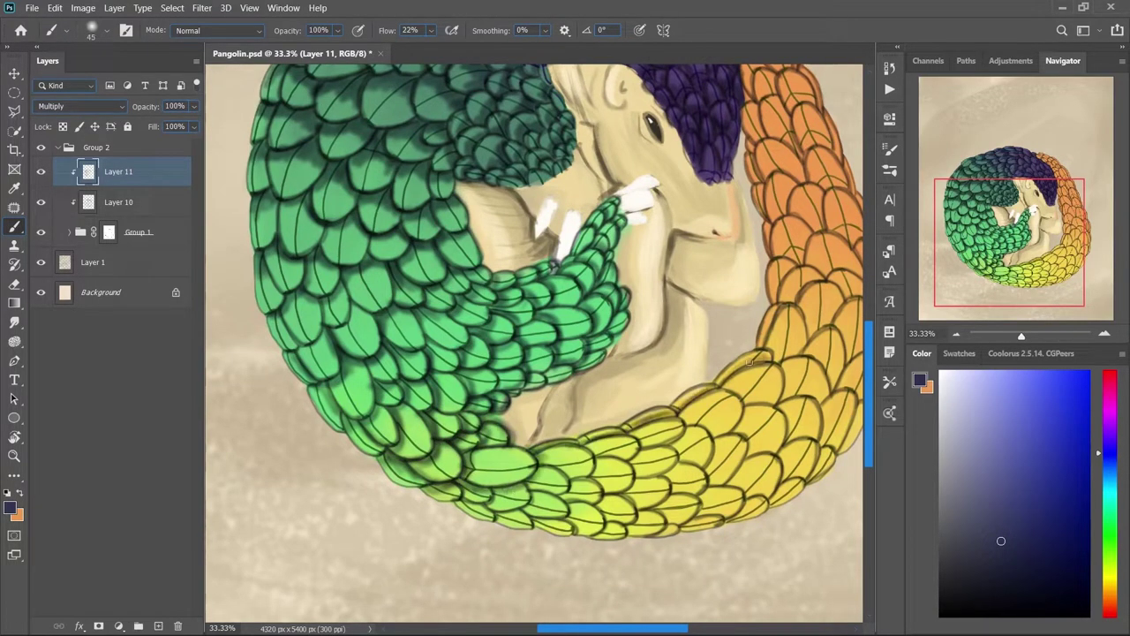
pyautogui.moveTo(512, 512); pyautogui.dragTo(609, 495)
pyautogui.moveTo(530, 530)
pyautogui.mouseDown()
pyautogui.moveTo(679, 521)
pyautogui.moveTo(751, 446)
pyautogui.mouseUp()
pyautogui.moveTo(733, 389); pyautogui.dragTo(794, 468)
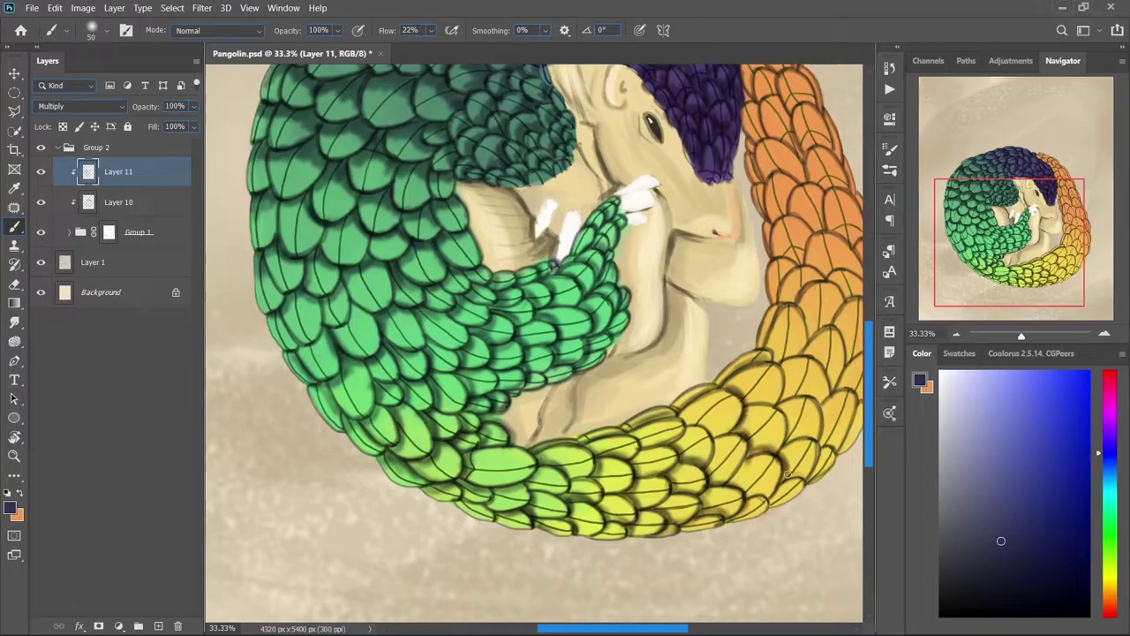
pyautogui.moveTo(689, 468); pyautogui.dragTo(838, 398)
pyautogui.moveTo(759, 503); pyautogui.dragTo(821, 397)
pyautogui.moveTo(862, 404)
pyautogui.mouseDown()
pyautogui.moveTo(597, 536)
pyautogui.moveTo(521, 441)
pyautogui.moveTo(525, 397)
pyautogui.moveTo(600, 468)
pyautogui.mouseUp()
pyautogui.press(']')
pyautogui.press(']')
pyautogui.moveTo(574, 371)
pyautogui.mouseDown()
pyautogui.moveTo(562, 276)
pyautogui.moveTo(468, 142)
pyautogui.mouseUp()
# - Shade the left green scales and down the orange and yellow coil
pyautogui.hotkey('ctrl', '0')
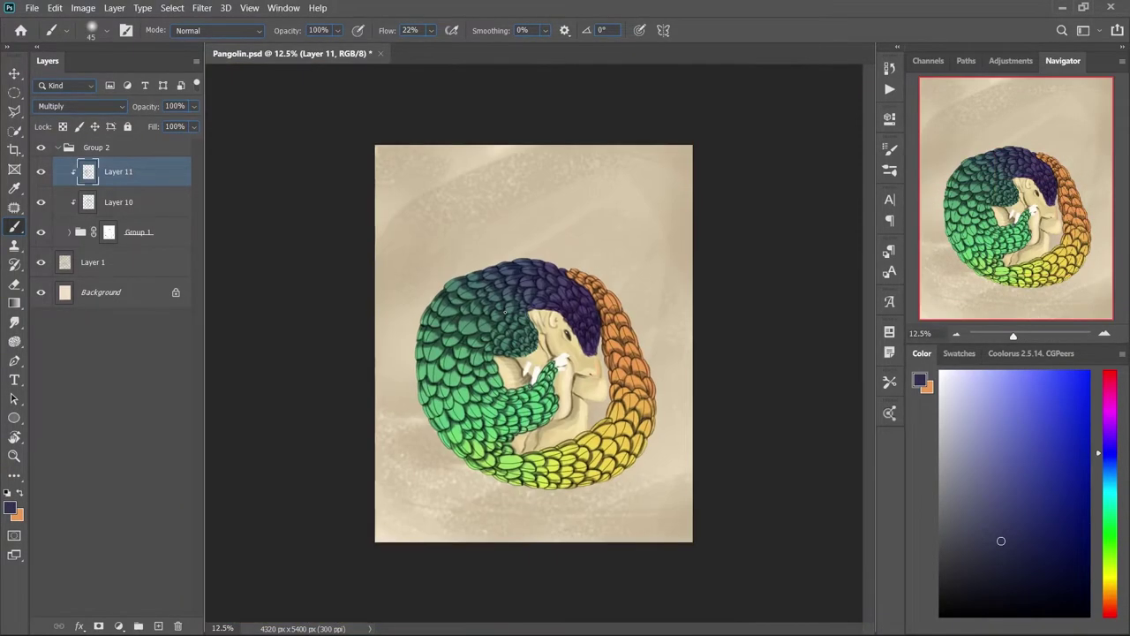
pyautogui.hotkey('ctrl', '+')
pyautogui.hotkey('ctrl', '+')
pyautogui.press(']')
pyautogui.press(']')
pyautogui.moveTo(397, 427); pyautogui.dragTo(380, 477)
pyautogui.moveTo(450, 406); pyautogui.dragTo(335, 486)
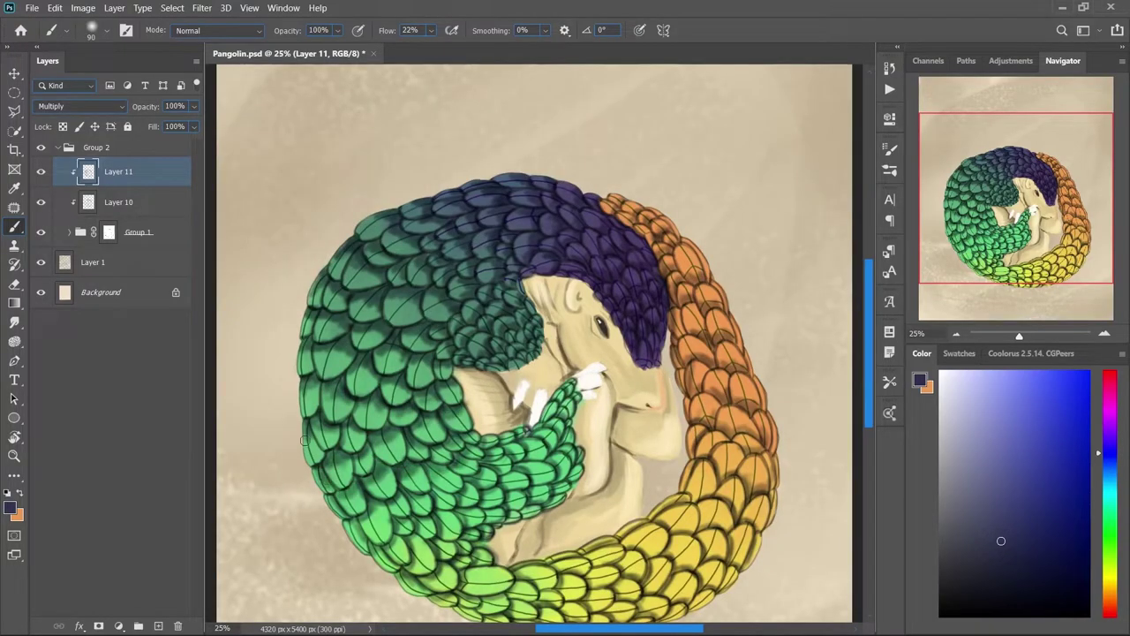
pyautogui.moveTo(693, 270)
pyautogui.mouseDown()
pyautogui.moveTo(741, 433)
pyautogui.moveTo(703, 535)
pyautogui.mouseUp()
pyautogui.hotkey('ctrl', '0')
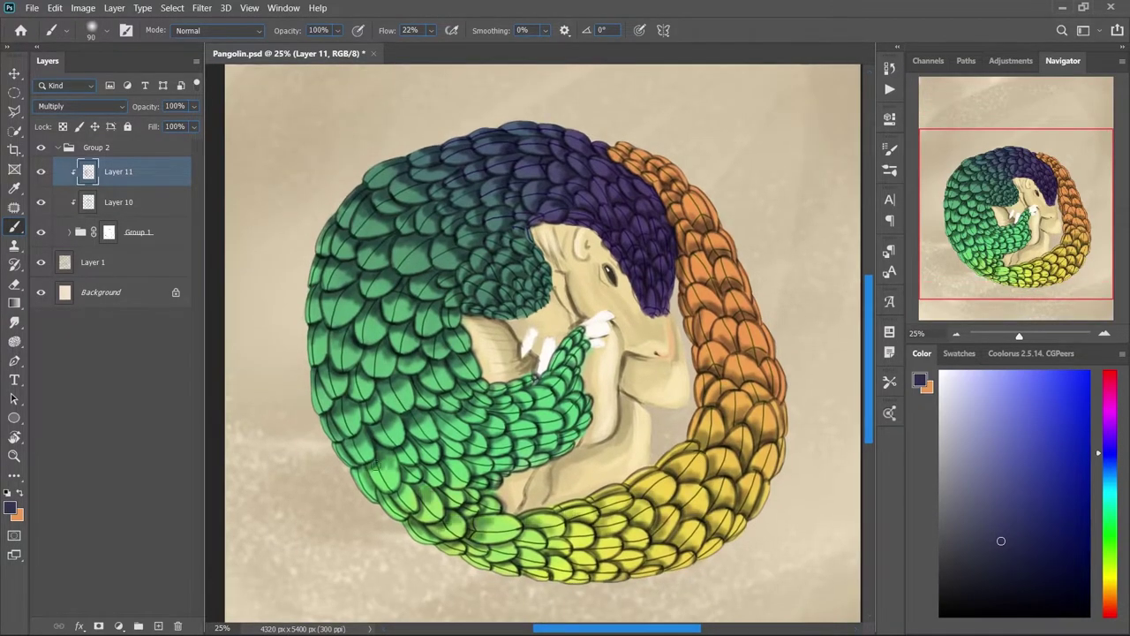
pyautogui.hotkey('ctrl', '-')
# - On a new Layer 12, broadly shade the face, back, left edge and belly
pyautogui.hotkey('ctrl', 'shift', 'alt', 'n')
pyautogui.hotkey('ctrl', '+')
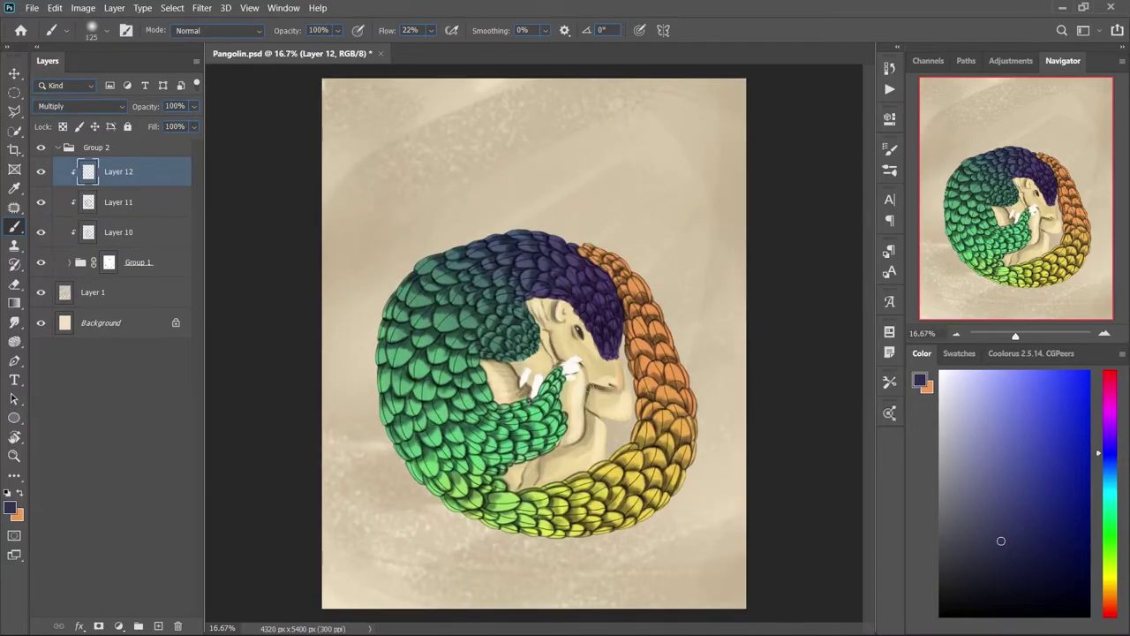
pyautogui.press('[')
pyautogui.press('[')
pyautogui.press('[')
pyautogui.moveTo(593, 389)
pyautogui.mouseDown()
pyautogui.moveTo(530, 481)
pyautogui.moveTo(503, 367)
pyautogui.moveTo(555, 334)
pyautogui.mouseUp()
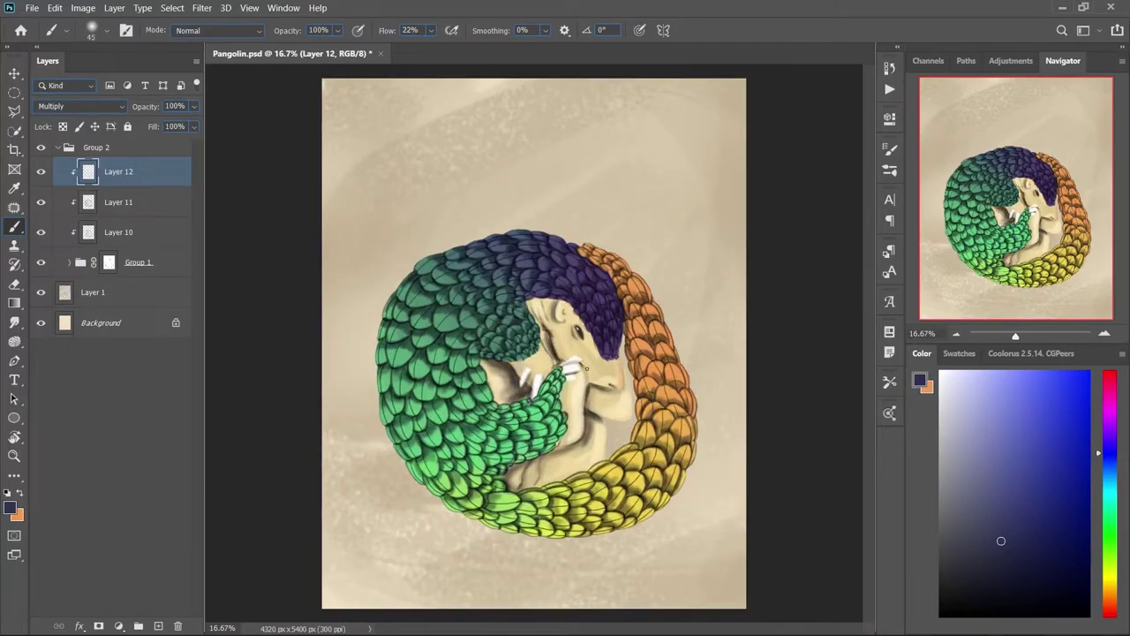
pyautogui.moveTo(618, 362); pyautogui.dragTo(539, 481)
pyautogui.moveTo(618, 406)
pyautogui.mouseDown()
pyautogui.moveTo(618, 274)
pyautogui.moveTo(601, 326)
pyautogui.mouseUp()
pyautogui.press(']')
pyautogui.press(']')
pyautogui.press(']')
pyautogui.moveTo(397, 332); pyautogui.dragTo(402, 481)
pyautogui.moveTo(398, 442); pyautogui.dragTo(556, 460)
# - Darken the green back, the coil's left edge and the orange right side
pyautogui.moveTo(424, 353); pyautogui.dragTo(482, 317)
pyautogui.moveTo(512, 265); pyautogui.dragTo(574, 300)
pyautogui.moveTo(389, 370); pyautogui.dragTo(384, 419)
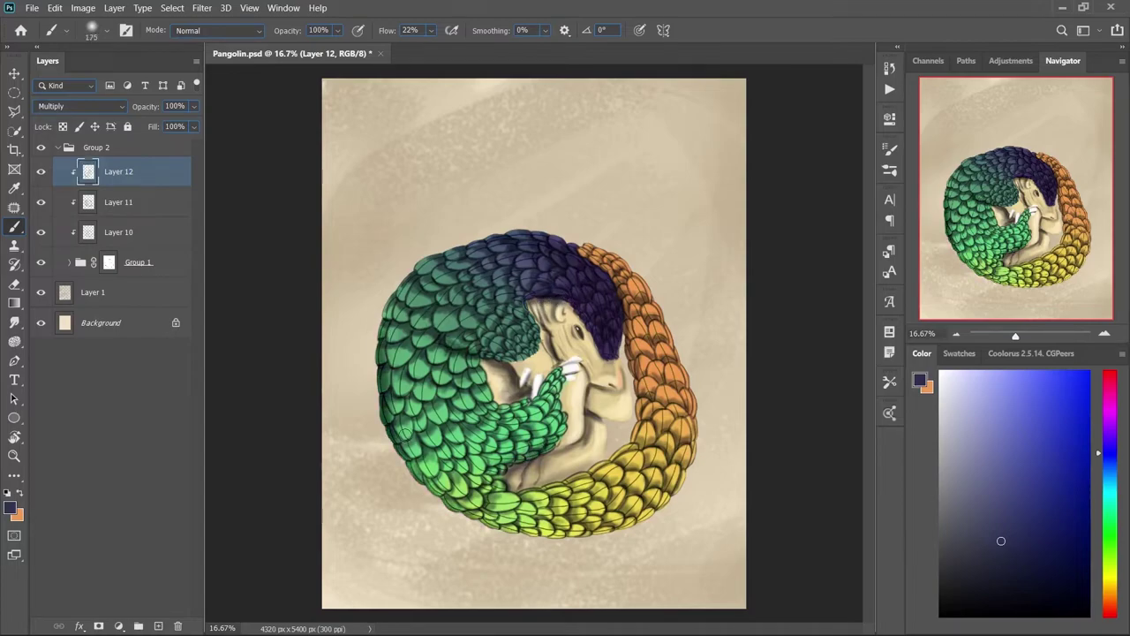
pyautogui.moveTo(666, 445); pyautogui.dragTo(649, 495)
pyautogui.moveTo(636, 292); pyautogui.dragTo(618, 468)
pyautogui.hotkey('alt', 'shift', 'd')
# - Set a new clipped layer to Color Dodge and brighten the top purple scales
pyautogui.click(974, 413)
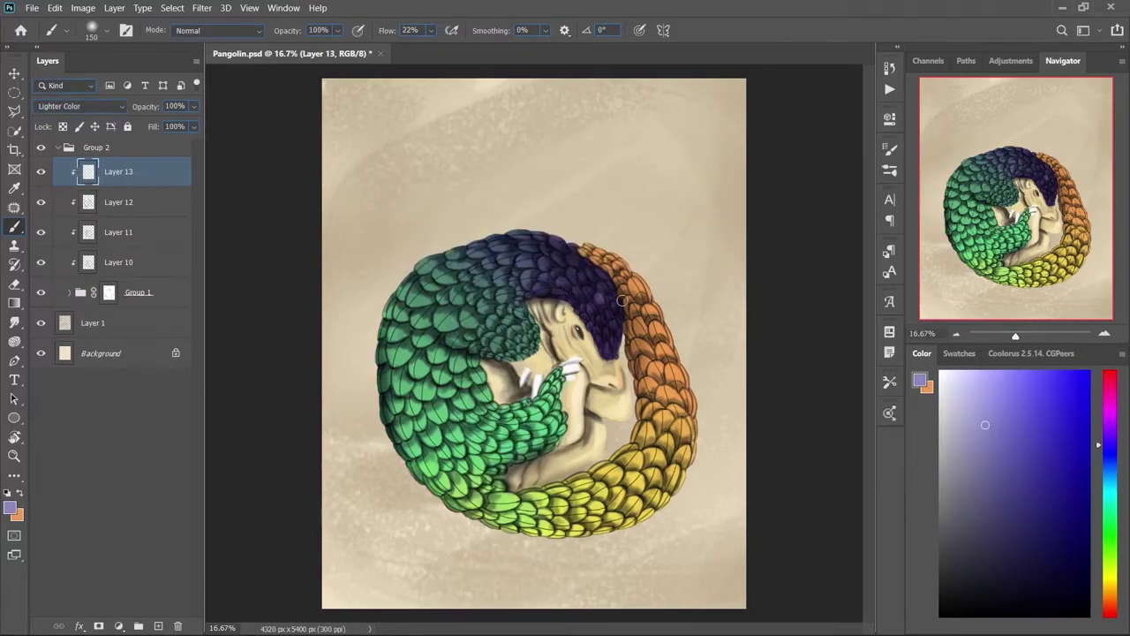
pyautogui.hotkey('ctrl', 'shift', 'alt', 'n')
pyautogui.hotkey('ctrl', '+')
pyautogui.hotkey('ctrl', '+')
pyautogui.press('[')
pyautogui.press('[')
pyautogui.moveTo(618, 272)
pyautogui.mouseDown()
pyautogui.moveTo(494, 128)
pyautogui.moveTo(521, 221)
pyautogui.mouseUp()
pyautogui.moveTo(455, 141); pyautogui.dragTo(467, 212)
pyautogui.moveTo(468, 252); pyautogui.dragTo(523, 190)
# - Paint glowing dodge highlights across the green scales
pyautogui.moveTo(406, 161); pyautogui.dragTo(304, 221)
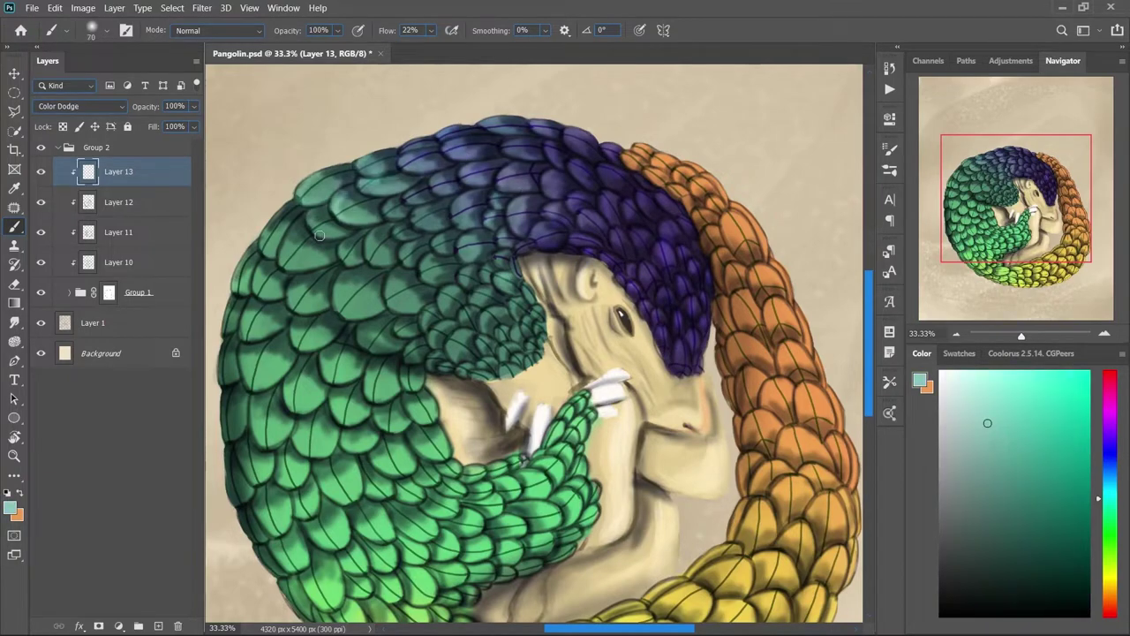
pyautogui.moveTo(432, 238); pyautogui.dragTo(340, 309)
pyautogui.moveTo(441, 309); pyautogui.dragTo(501, 331)
pyautogui.moveTo(596, 318)
pyautogui.mouseDown()
pyautogui.moveTo(530, 389)
pyautogui.moveTo(370, 318)
pyautogui.mouseUp()
pyautogui.press(']')
pyautogui.press(']')
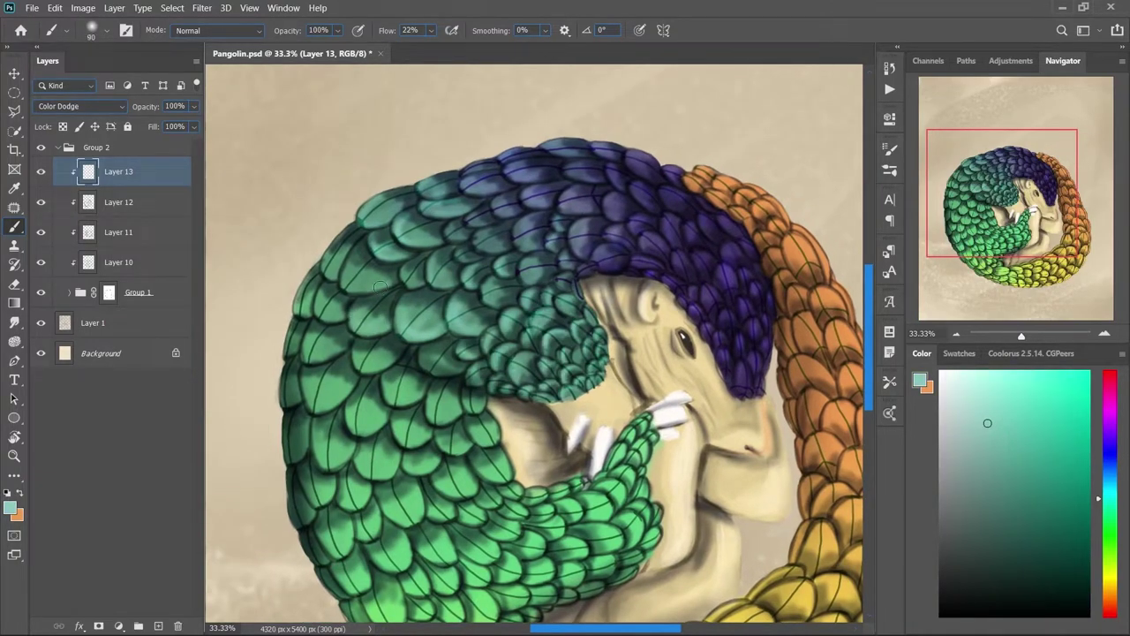
pyautogui.moveTo(353, 265); pyautogui.dragTo(402, 393)
pyautogui.moveTo(441, 357)
pyautogui.mouseDown()
pyautogui.moveTo(353, 419)
pyautogui.moveTo(468, 438)
pyautogui.moveTo(458, 353)
pyautogui.mouseUp()
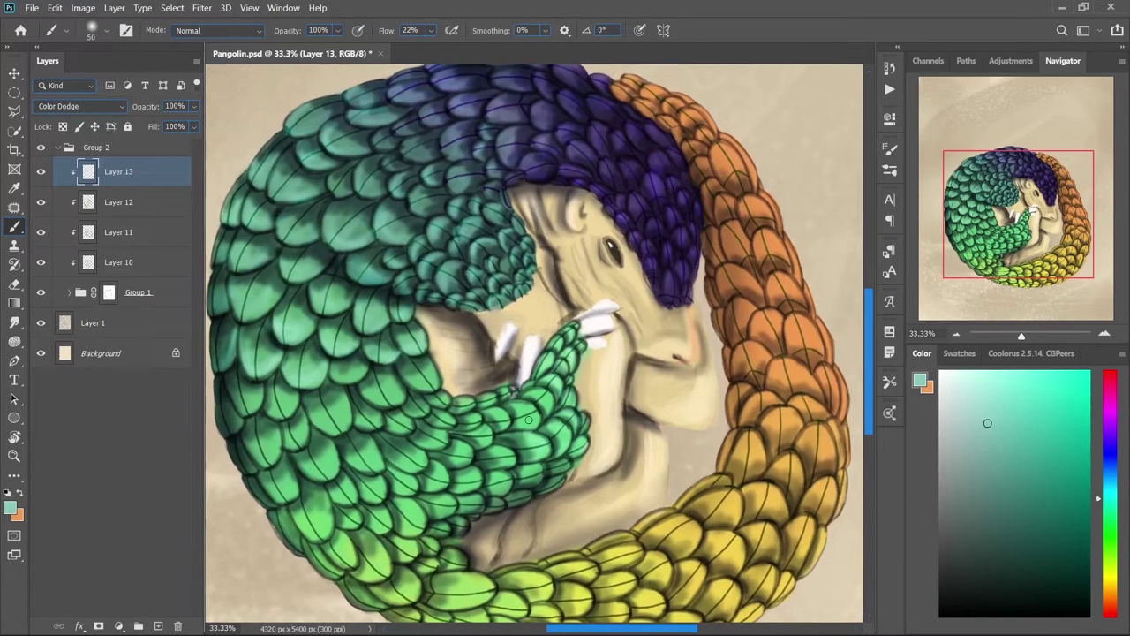
# - Highlight the lower green coil with a brighter green
pyautogui.moveTo(538, 415); pyautogui.dragTo(476, 442)
pyautogui.click(1006, 394)
pyautogui.moveTo(503, 477)
pyautogui.mouseDown()
pyautogui.moveTo(459, 450)
pyautogui.moveTo(378, 355)
pyautogui.moveTo(291, 529)
pyautogui.mouseUp()
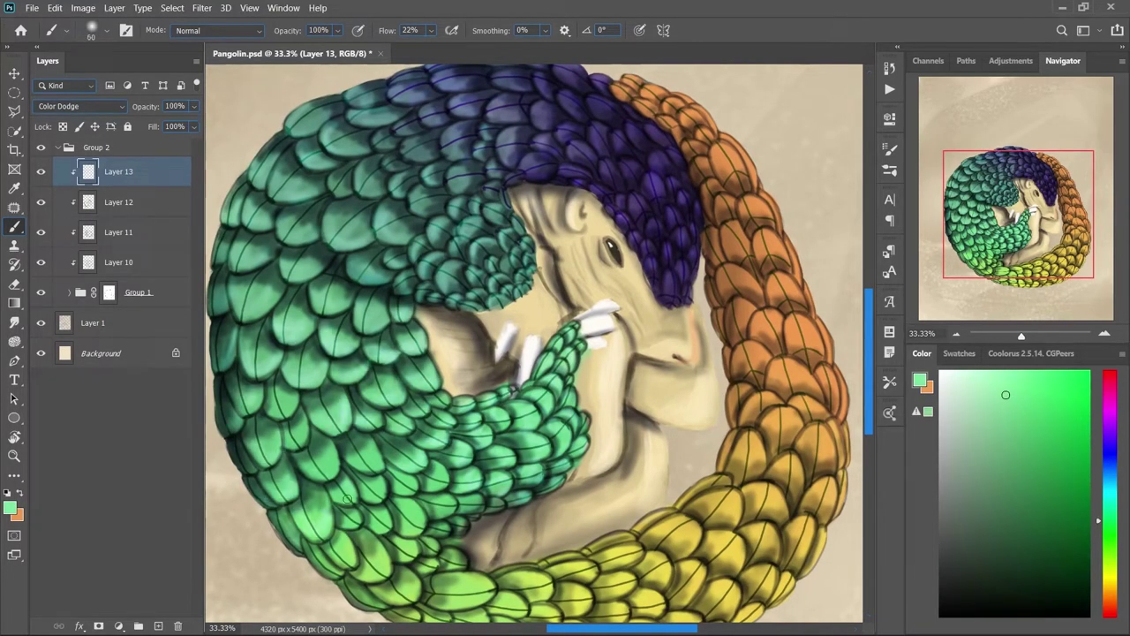
pyautogui.moveTo(335, 486); pyautogui.dragTo(481, 503)
pyautogui.moveTo(530, 397); pyautogui.dragTo(509, 347)
# - Brighten the yellow-green scales with a lighter highlight colour
pyautogui.click(995, 389)
pyautogui.press('[')
pyautogui.press('[')
pyautogui.press('[')
pyautogui.moveTo(353, 521)
pyautogui.mouseDown()
pyautogui.moveTo(462, 597)
pyautogui.moveTo(582, 517)
pyautogui.moveTo(741, 504)
pyautogui.moveTo(751, 459)
pyautogui.mouseUp()
pyautogui.press(']')
pyautogui.moveTo(724, 118); pyautogui.dragTo(675, 181)
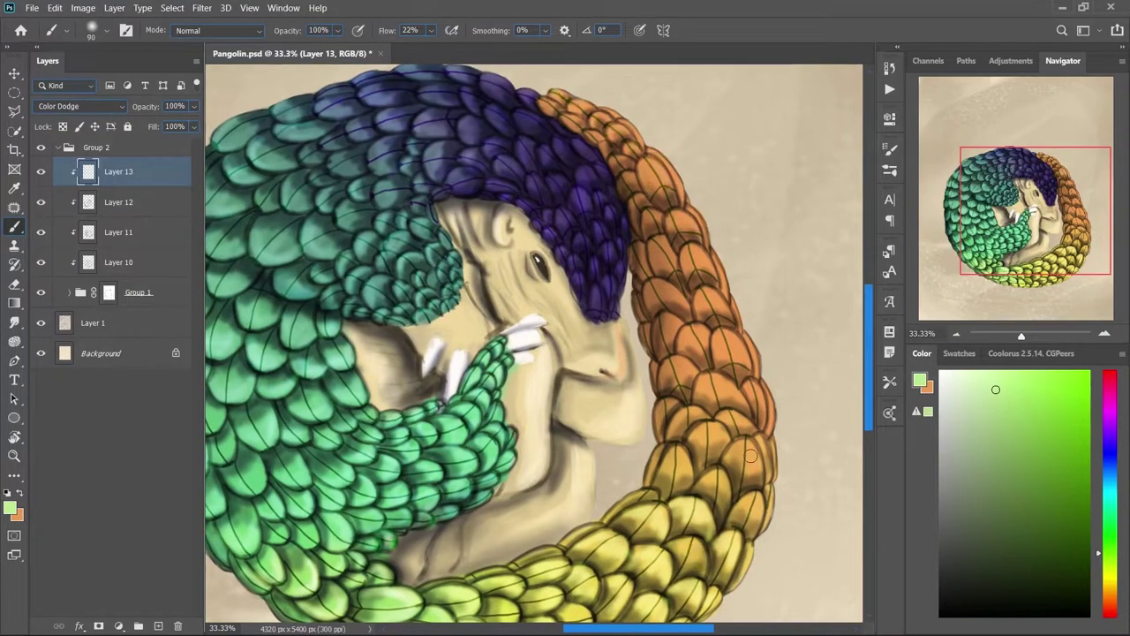
# - Add orange highlights to the orange scales on the tail
pyautogui.keyDown('alt'); pyautogui.click(676, 459); pyautogui.keyUp('alt')
pyautogui.moveTo(706, 424); pyautogui.dragTo(663, 285)
pyautogui.press(']')
pyautogui.press(']')
pyautogui.press(']')
pyautogui.moveTo(275, 108)
pyautogui.mouseDown()
pyautogui.moveTo(266, 152)
pyautogui.moveTo(371, 291)
pyautogui.mouseUp()
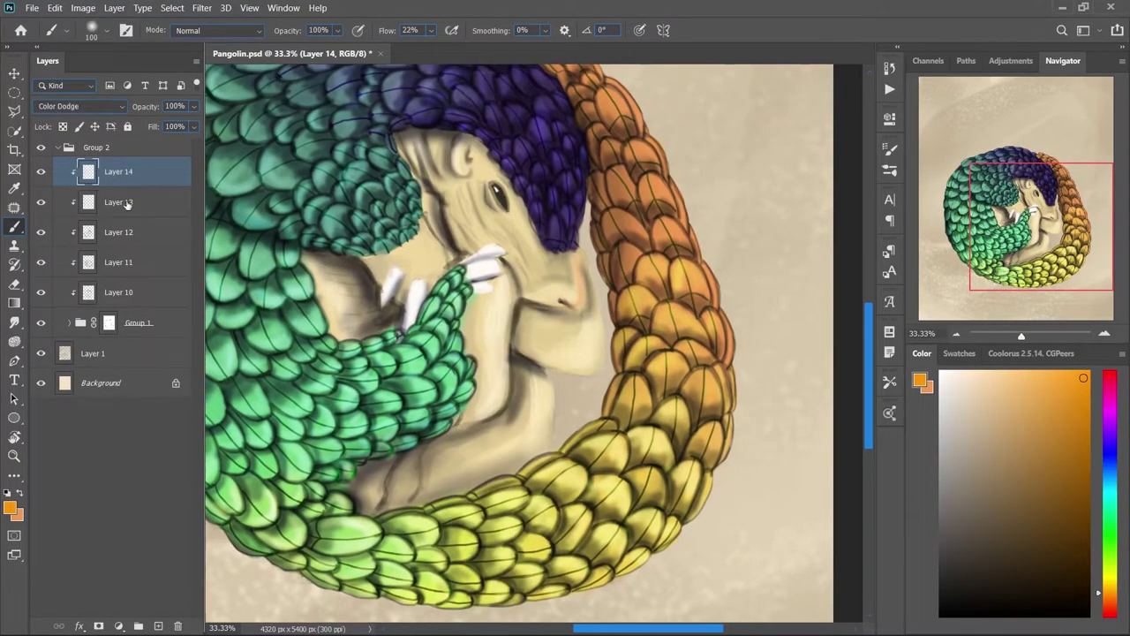
# - Add a Lighter Color highlight layer, zoom out to the whole image, and create Layer 15 above Layer 1
pyautogui.hotkey('ctrl', 'alt', 'shift', 'n')
pyautogui.press('[')
pyautogui.press('[')
pyautogui.press('[')
pyautogui.click(1024, 371)
pyautogui.hotkey('ctrl', '-')
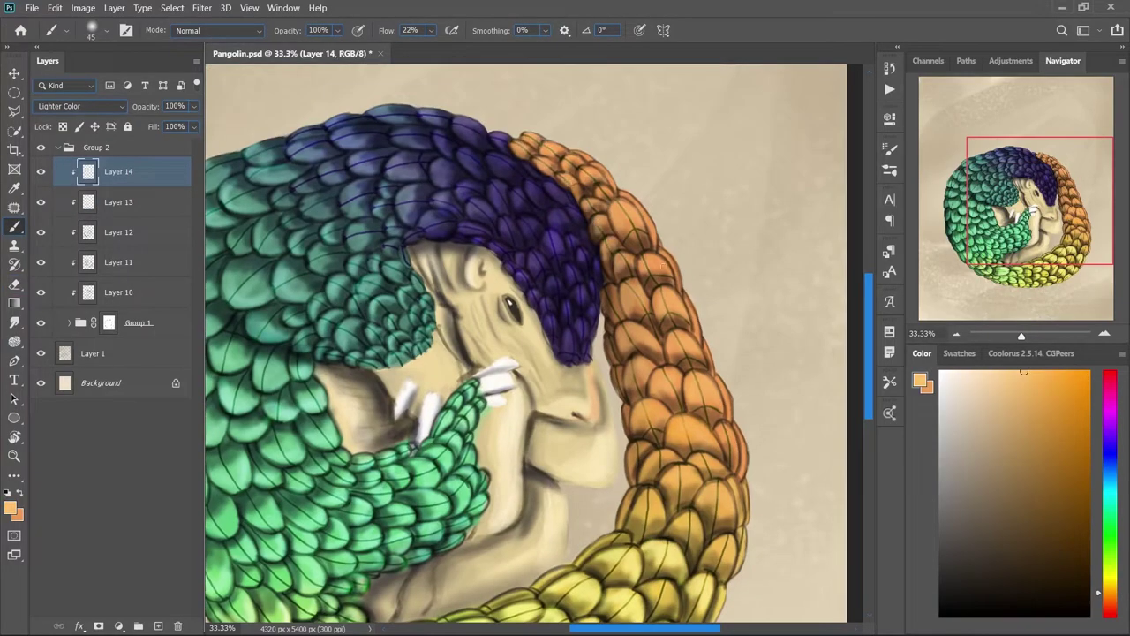
pyautogui.hotkey('ctrl', '-')
pyautogui.hotkey('ctrl', '-')
pyautogui.click(84, 354)
pyautogui.hotkey('ctrl', 'shift', 'alt', 'n')
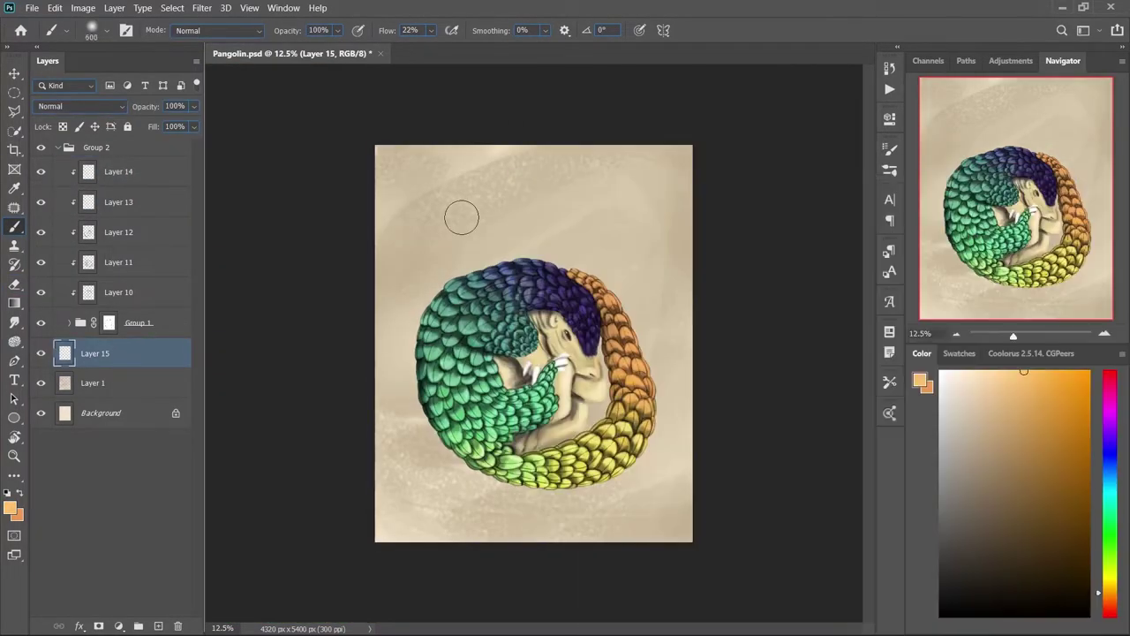
# - Paint a mottled tan and dark brown background on Layer 15 with a textured brush
pyautogui.keyDown('alt'); pyautogui.click(459, 214); pyautogui.keyUp('alt')
pyautogui.rightClick(707, 444)
pyautogui.click(618, 461)
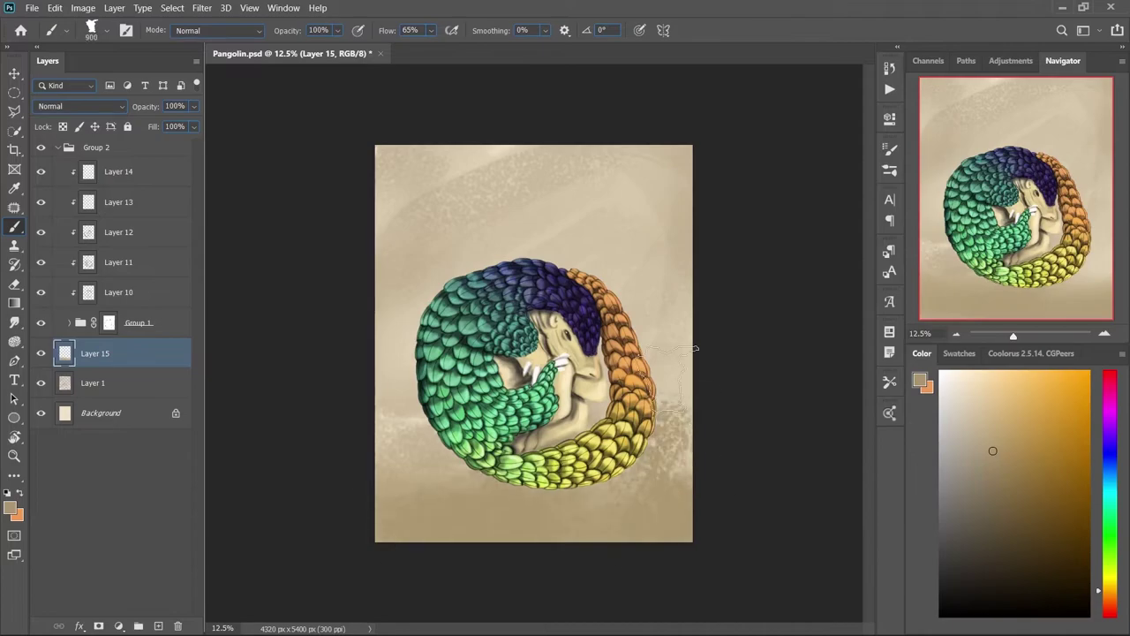
pyautogui.moveTo(653, 460)
pyautogui.mouseDown()
pyautogui.moveTo(415, 327)
pyautogui.moveTo(636, 221)
pyautogui.mouseUp()
pyautogui.moveTo(415, 503); pyautogui.dragTo(671, 459)
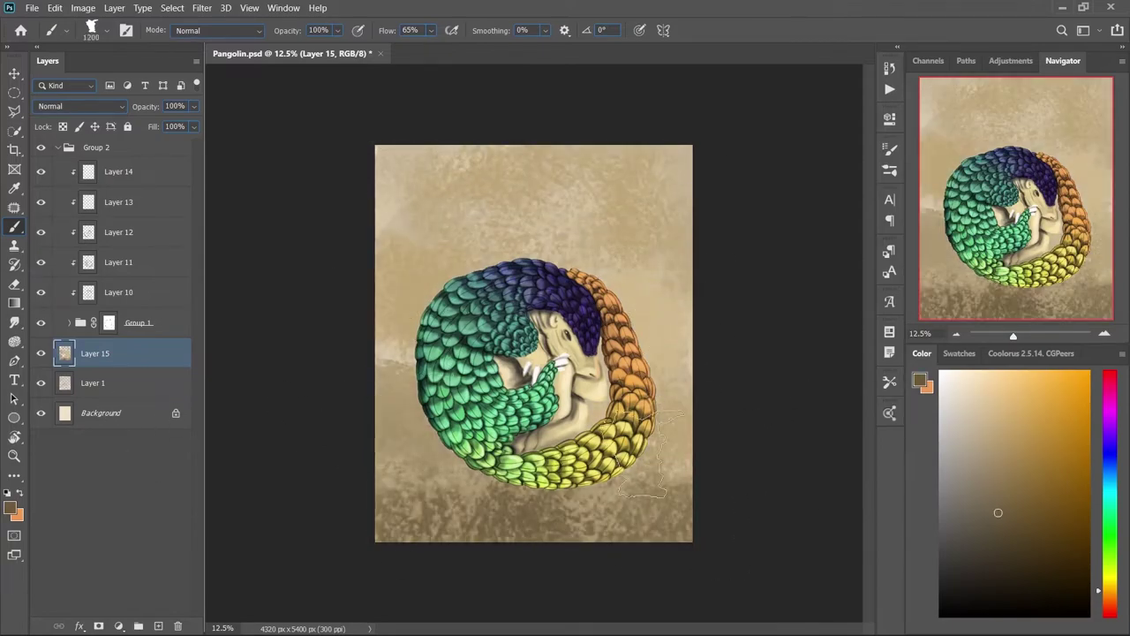
# - Set the highlight layer to Color Dodge and brighten the belly and face
pyautogui.click(79, 106)
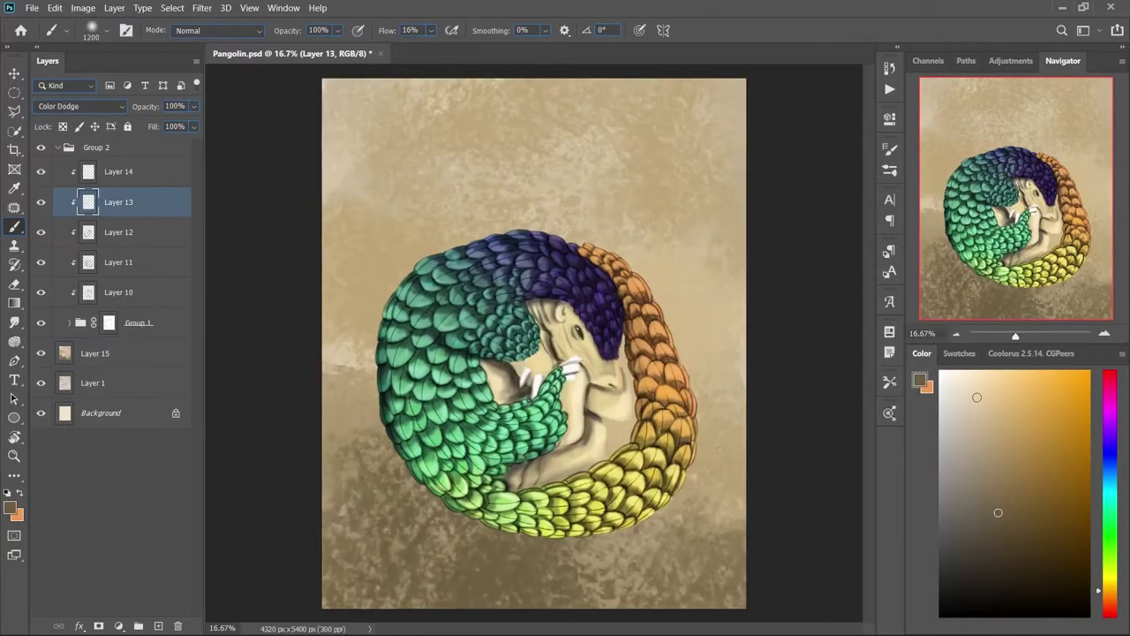
pyautogui.press(']')
pyautogui.press(']')
pyautogui.press(']')
pyautogui.moveTo(574, 465); pyautogui.dragTo(536, 387)
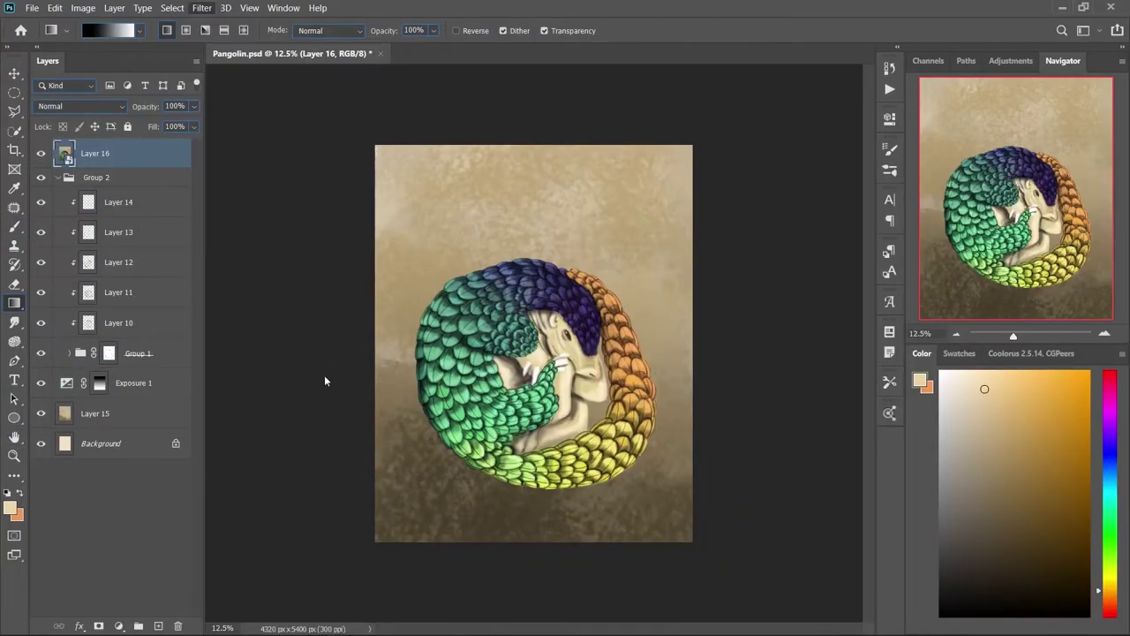
# - In Camera Raw, raise the tone curve's top point and saturate the oranges and yellows
pyautogui.hotkey('ctrl', 'shift', 'a')
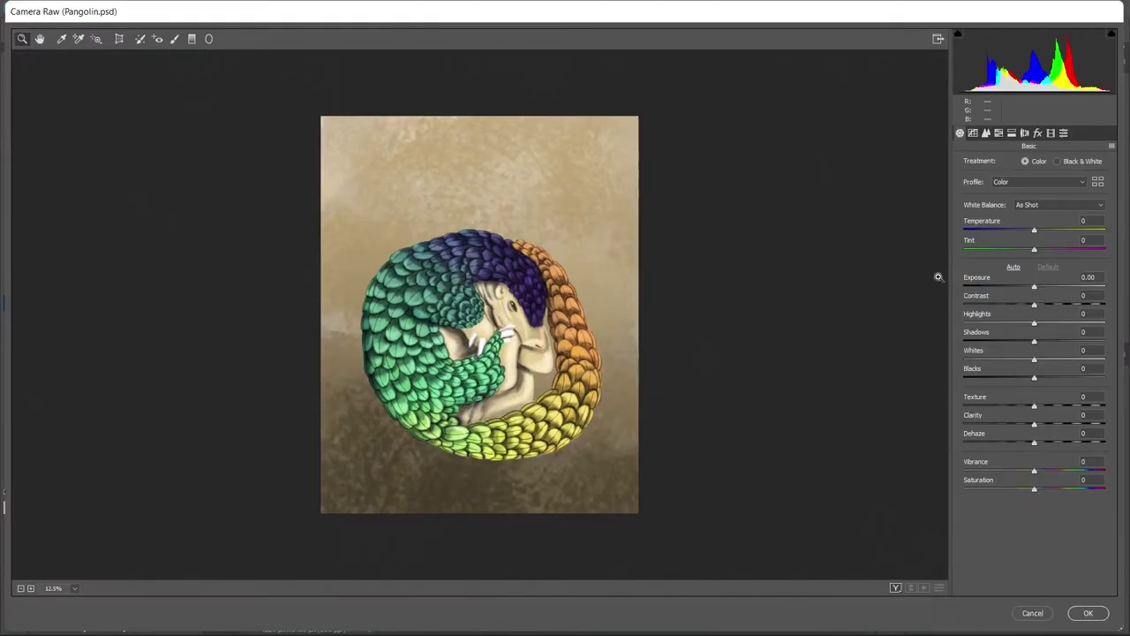
pyautogui.press('Tab')
pyautogui.press('Tab')
pyautogui.press('Tab')
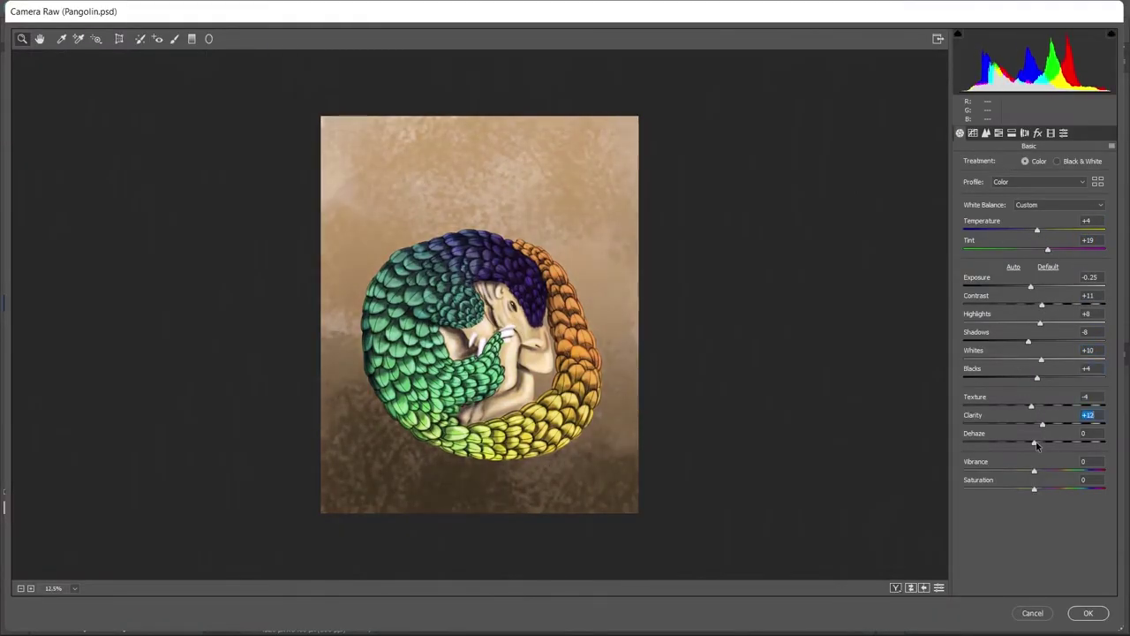
pyautogui.press('Tab')
pyautogui.press('Tab')
pyautogui.press('Tab')
pyautogui.hotkey('ctrl', 'alt', '2')
pyautogui.moveTo(1108, 219); pyautogui.dragTo(1104, 212)
pyautogui.hotkey('ctrl', 'alt', '3')
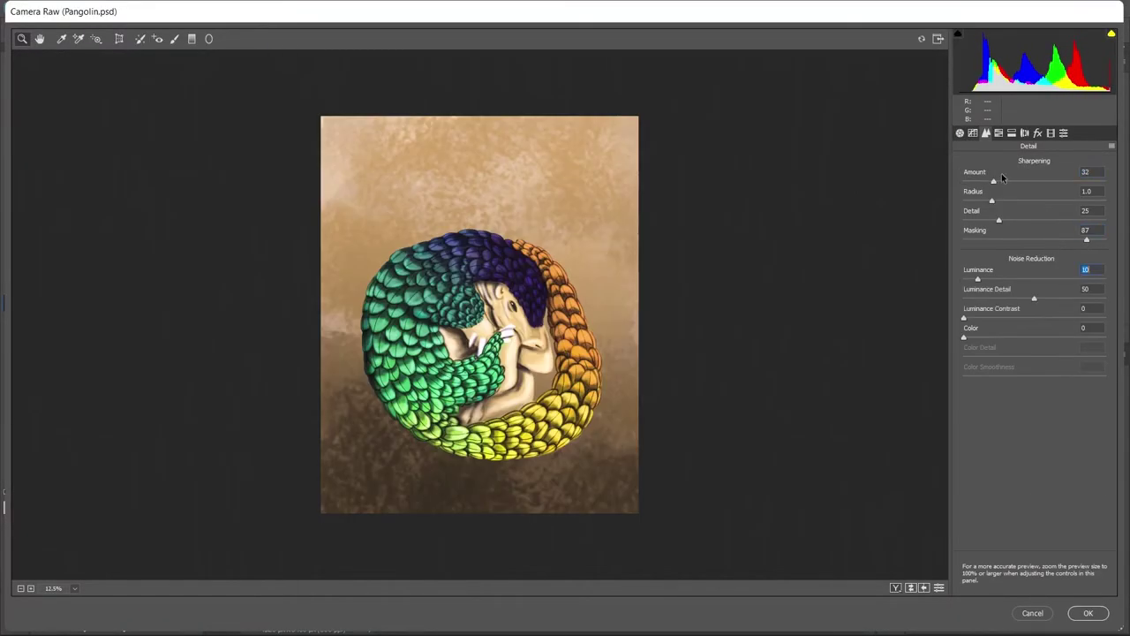
pyautogui.hotkey('ctrl', 'alt', '4')
pyautogui.moveTo(1034, 245); pyautogui.dragTo(1048, 246)
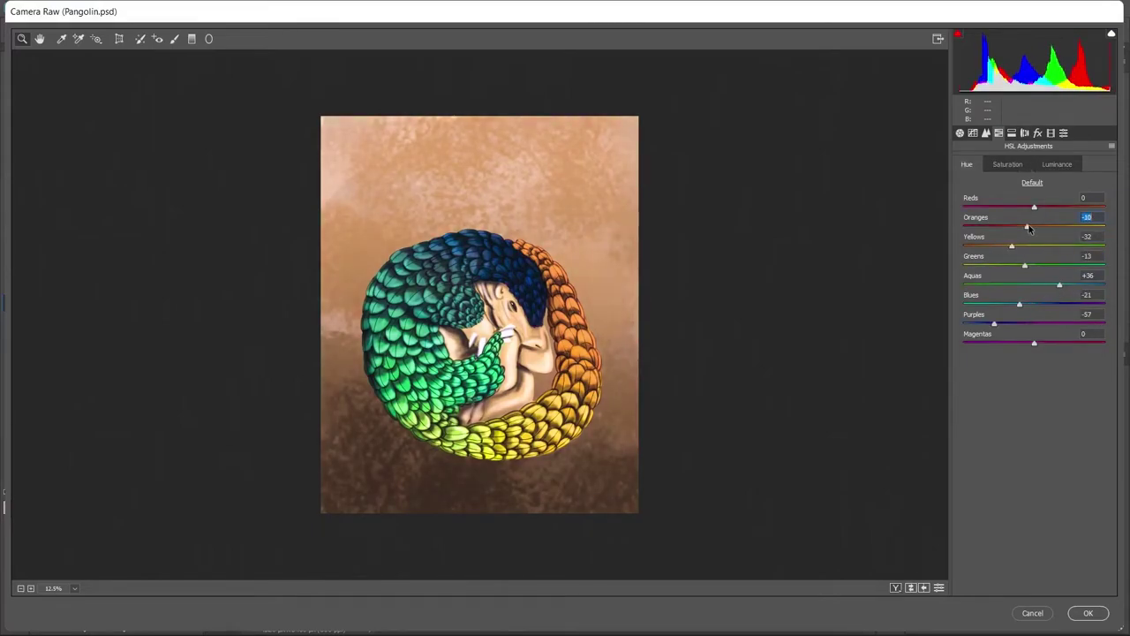
# - Add a darkening edge vignette in Camera Raw, then shade between the green scales
pyautogui.hotkey('ctrl', 'alt', '5')
pyautogui.hotkey('ctrl', 'alt', '7')
pyautogui.moveTo(983, 286); pyautogui.dragTo(1022, 288)
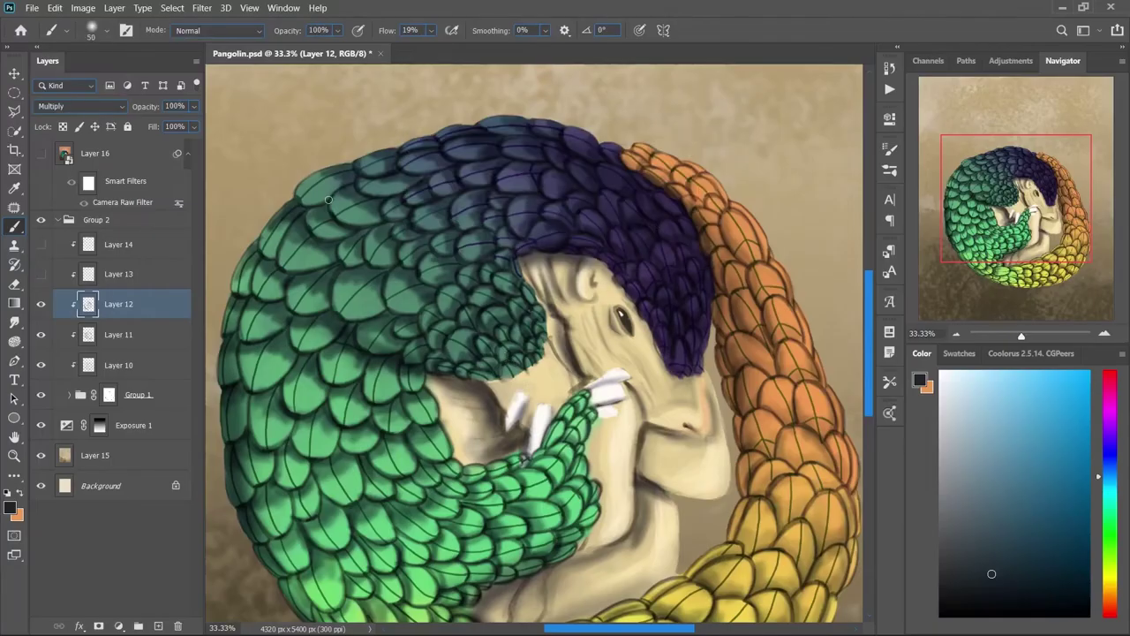
pyautogui.moveTo(328, 199)
pyautogui.mouseDown()
pyautogui.moveTo(318, 291)
pyautogui.moveTo(327, 371)
pyautogui.moveTo(258, 443)
pyautogui.moveTo(300, 477)
pyautogui.moveTo(380, 504)
pyautogui.moveTo(371, 453)
pyautogui.mouseUp()
# - Deepen the Multiply shadows on the overlapping green scales
pyautogui.moveTo(742, 194); pyautogui.dragTo(707, 282)
pyautogui.moveTo(415, 424); pyautogui.dragTo(291, 529)
pyautogui.moveTo(291, 529); pyautogui.dragTo(274, 468)
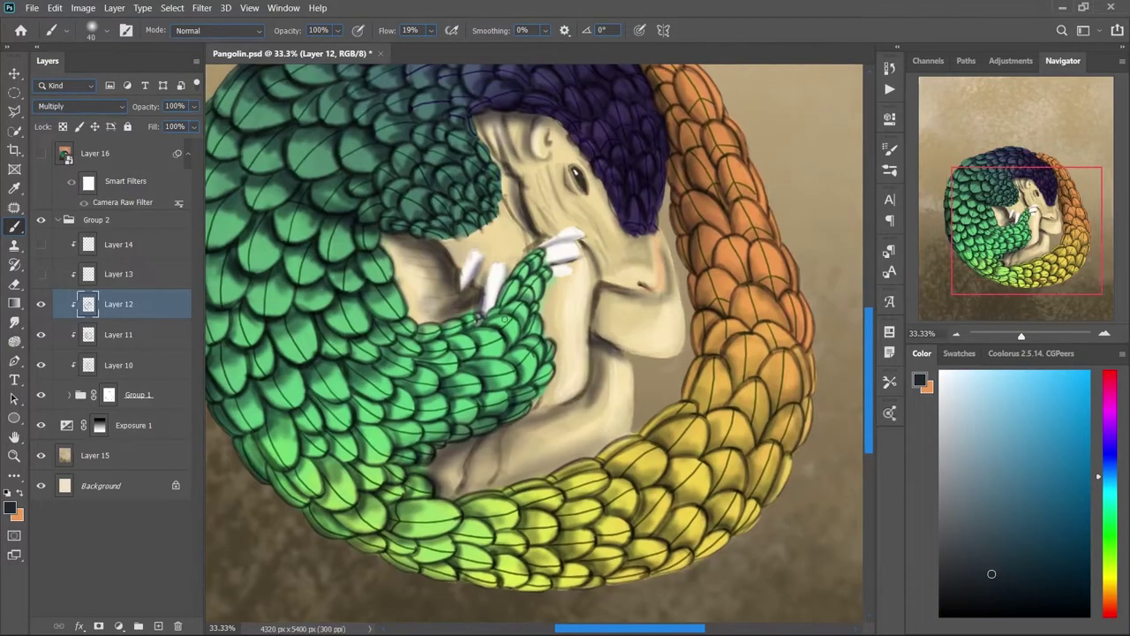
pyautogui.moveTo(539, 283); pyautogui.dragTo(503, 398)
pyautogui.moveTo(512, 353)
pyautogui.mouseDown()
pyautogui.moveTo(388, 442)
pyautogui.moveTo(265, 397)
pyautogui.mouseUp()
# - Shade the yellow scales darker between their overlaps
pyautogui.moveTo(569, 431); pyautogui.dragTo(601, 317)
pyautogui.moveTo(464, 357); pyautogui.dragTo(370, 424)
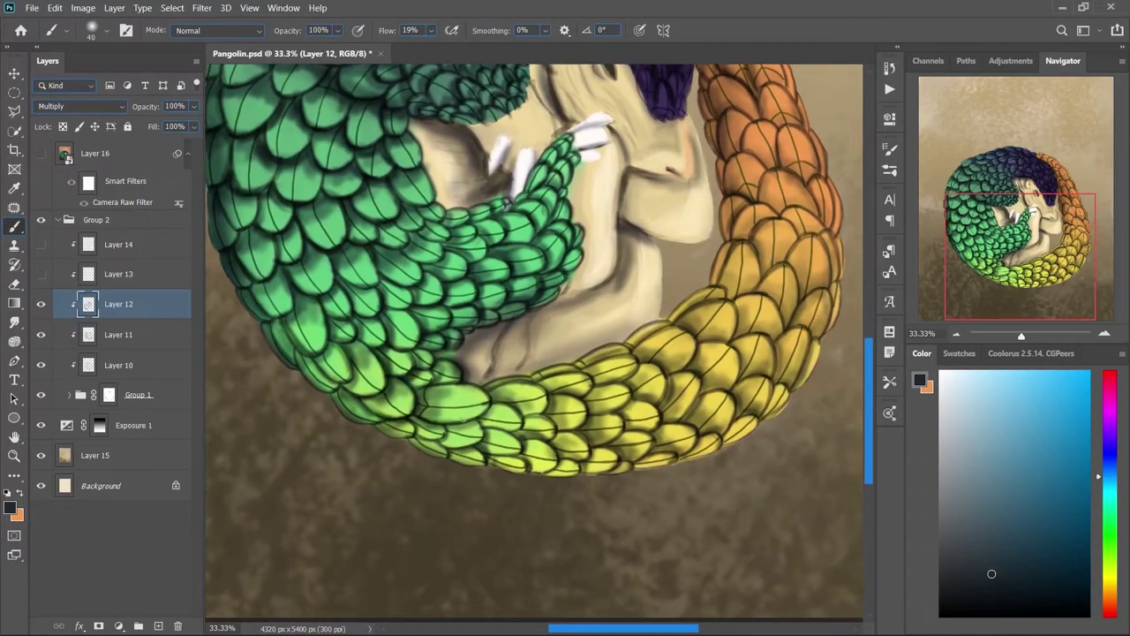
pyautogui.moveTo(556, 398); pyautogui.dragTo(442, 454)
pyautogui.moveTo(640, 370); pyautogui.dragTo(583, 441)
pyautogui.moveTo(782, 353); pyautogui.dragTo(715, 437)
pyautogui.moveTo(777, 335); pyautogui.dragTo(732, 344)
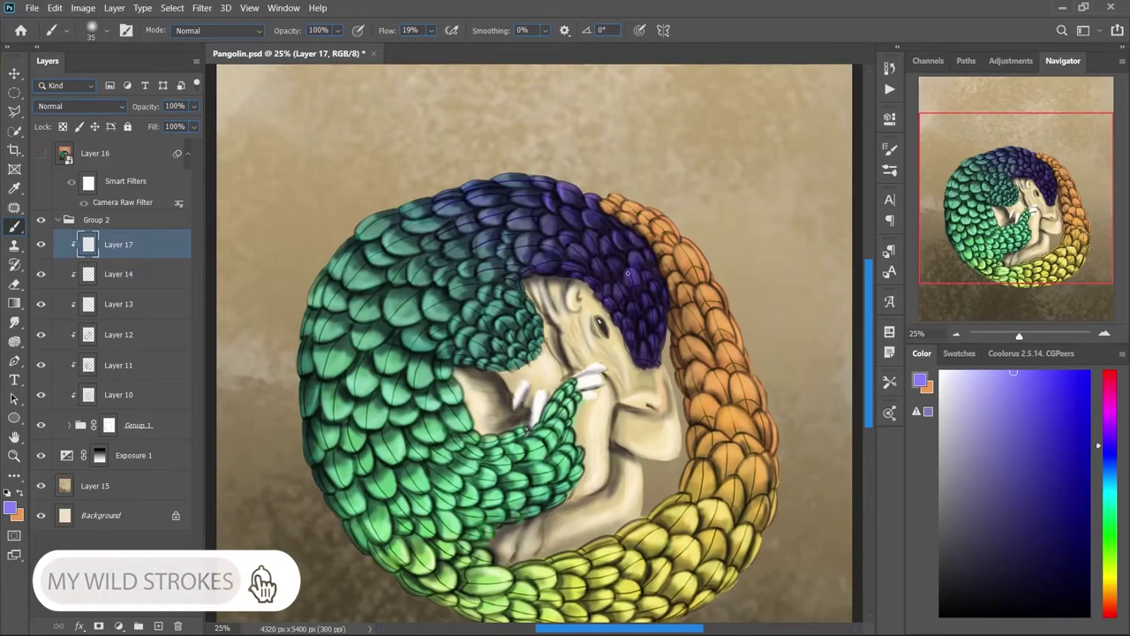
# - Pick light teal and green highlight colours and size the brush for the scales
pyautogui.keyDown('alt'); pyautogui.click(534, 300); pyautogui.keyUp('alt')
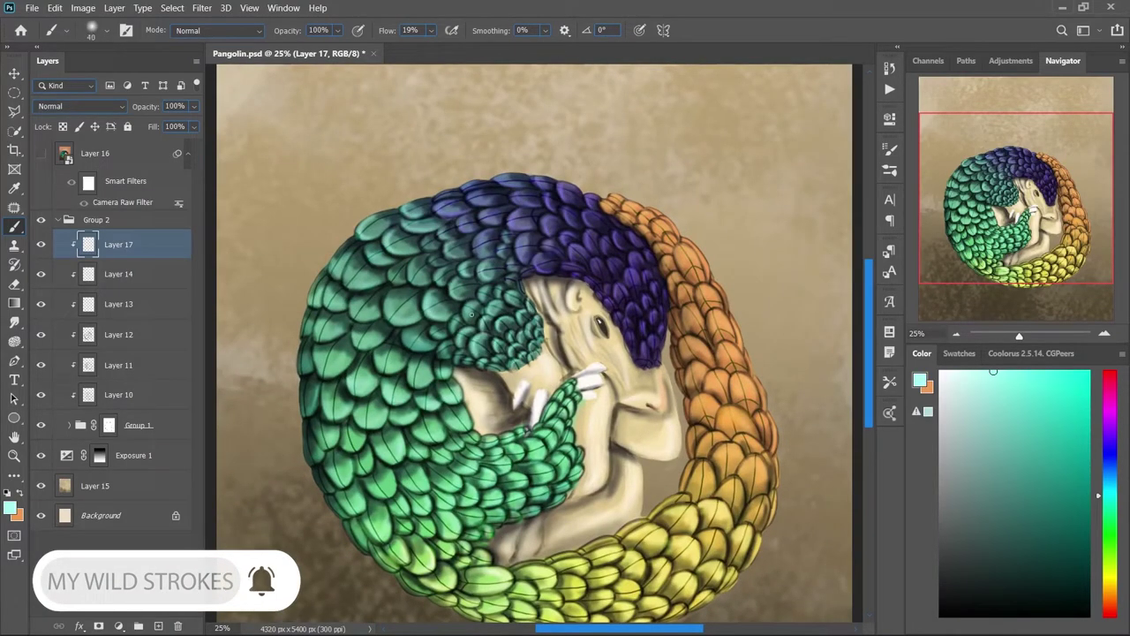
pyautogui.press(']')
pyautogui.press(']')
pyautogui.keyDown('alt'); pyautogui.click(388, 355); pyautogui.keyUp('alt')
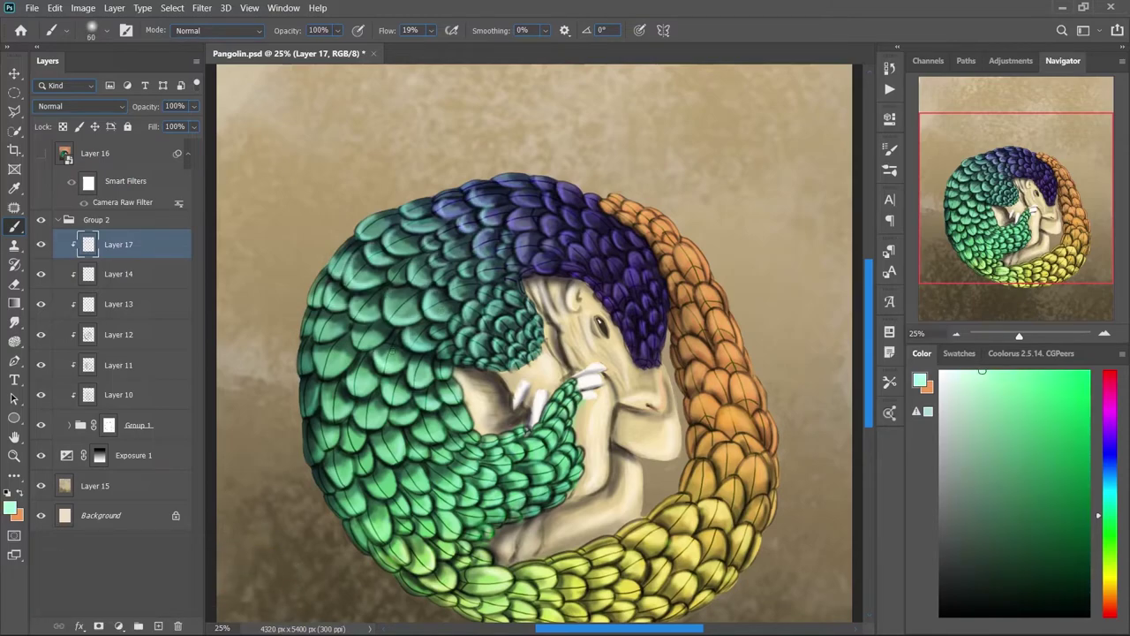
pyautogui.press('[')
pyautogui.press('[')
pyautogui.press('[')
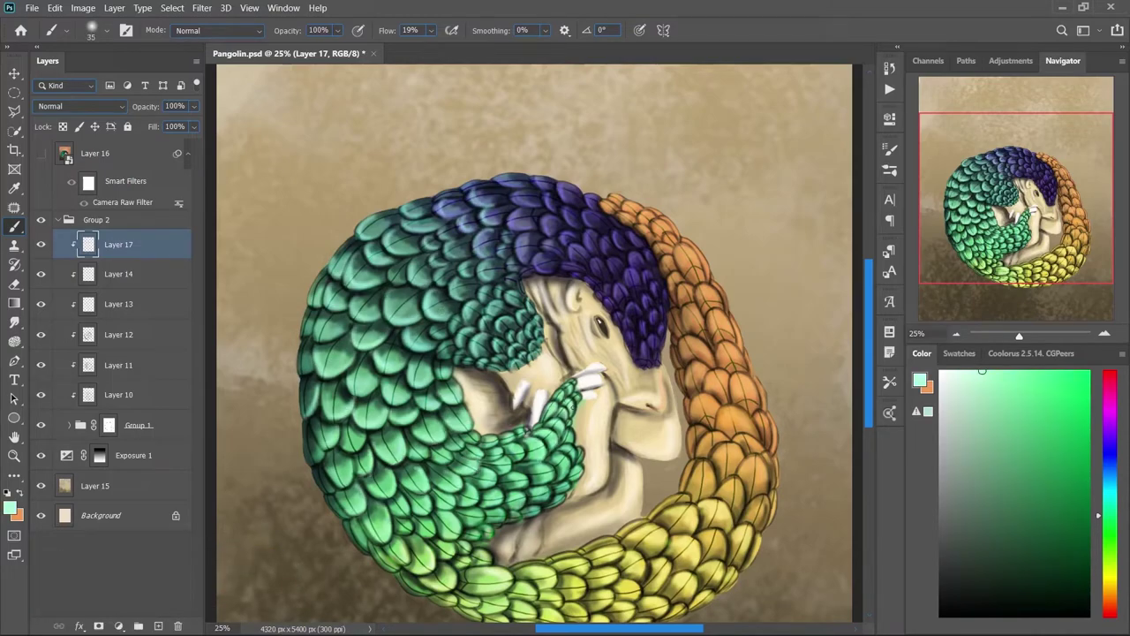
# - Paint light purple highlights on the purple scales near the head
pyautogui.moveTo(398, 544); pyautogui.dragTo(356, 468)
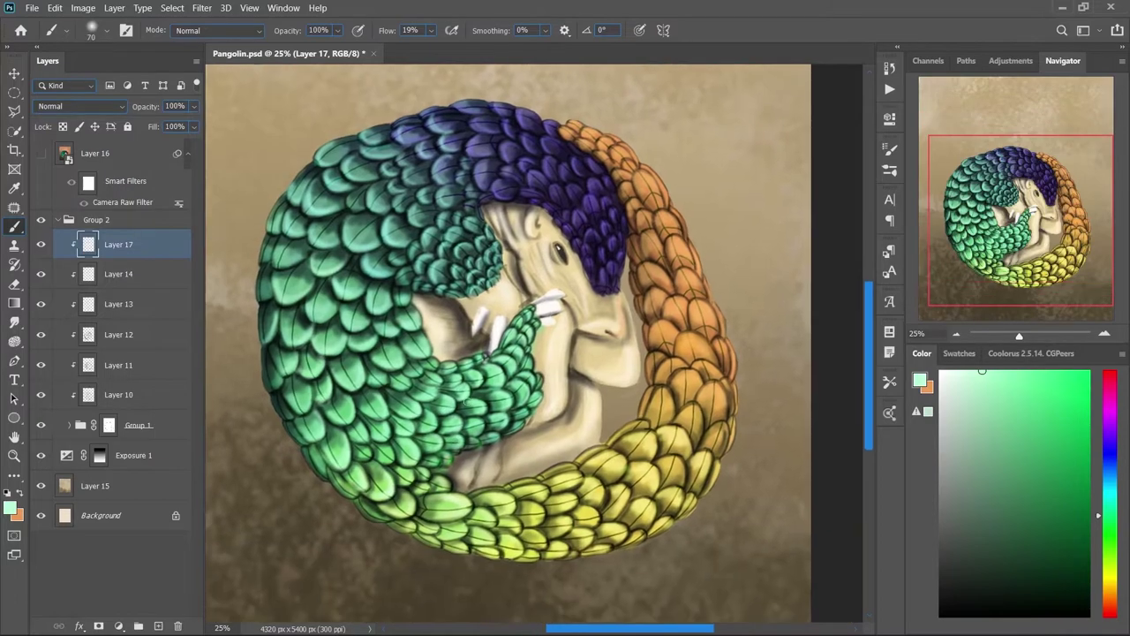
pyautogui.press('[')
pyautogui.press('[')
pyautogui.press('[')
pyautogui.keyDown('alt'); pyautogui.click(547, 151); pyautogui.keyUp('alt')
pyautogui.moveTo(541, 124)
pyautogui.mouseDown()
pyautogui.moveTo(441, 132)
pyautogui.moveTo(564, 174)
pyautogui.mouseUp()
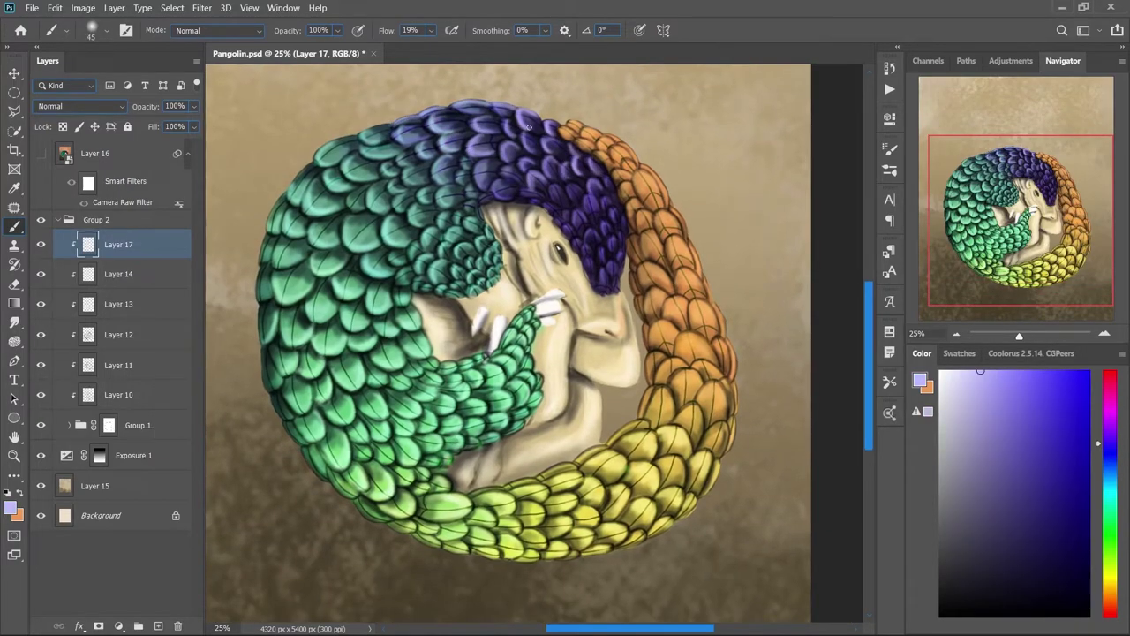
pyautogui.moveTo(529, 126); pyautogui.dragTo(591, 223)
# - Highlight the yellow and orange scales with sampled yellow-green and light peach
pyautogui.keyDown('alt'); pyautogui.click(503, 478); pyautogui.keyUp('alt')
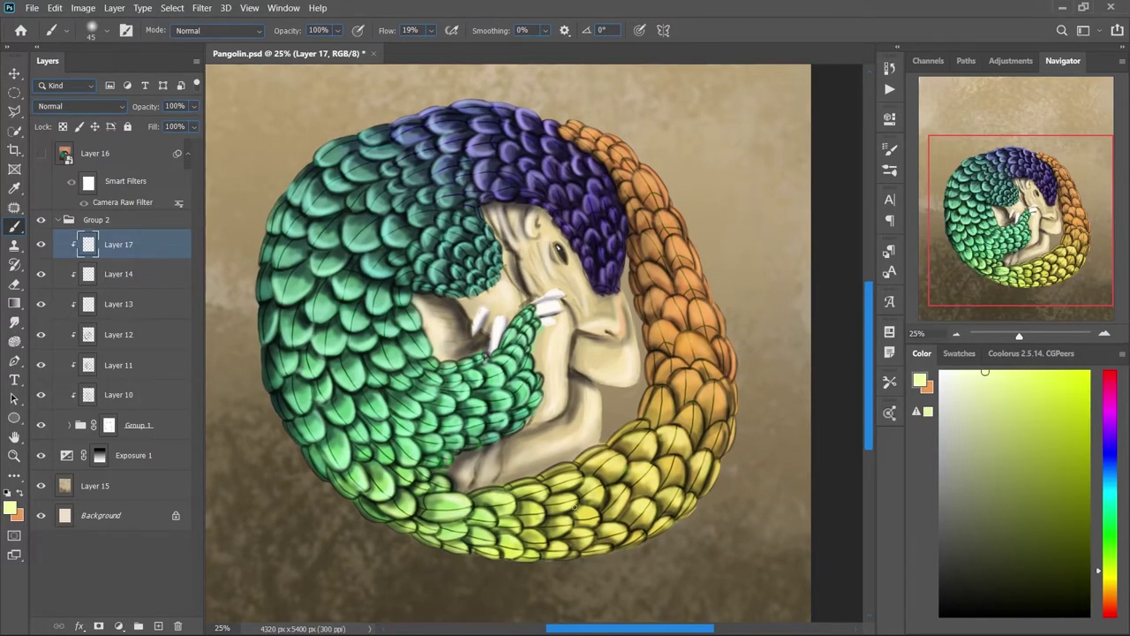
pyautogui.moveTo(581, 516)
pyautogui.mouseDown()
pyautogui.moveTo(644, 437)
pyautogui.moveTo(678, 338)
pyautogui.moveTo(660, 167)
pyautogui.mouseUp()
pyautogui.keyDown('alt'); pyautogui.click(671, 468); pyautogui.keyUp('alt')
pyautogui.press(']')
pyautogui.press(']')
pyautogui.press('[')
# - Zoom in on the head, choose a hair brush, and add Layer 18 for hairs
pyautogui.hotkey('ctrl', '+')
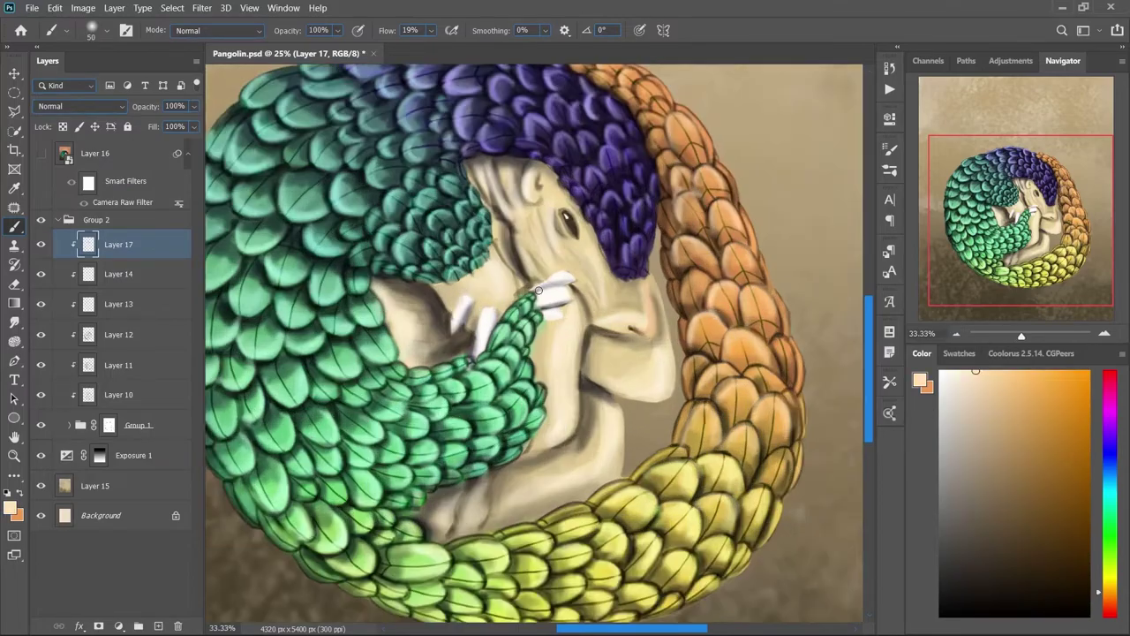
pyautogui.rightClick(415, 177)
pyautogui.press('Return')
pyautogui.hotkey('ctrl', 'shift', 'alt', 'n')
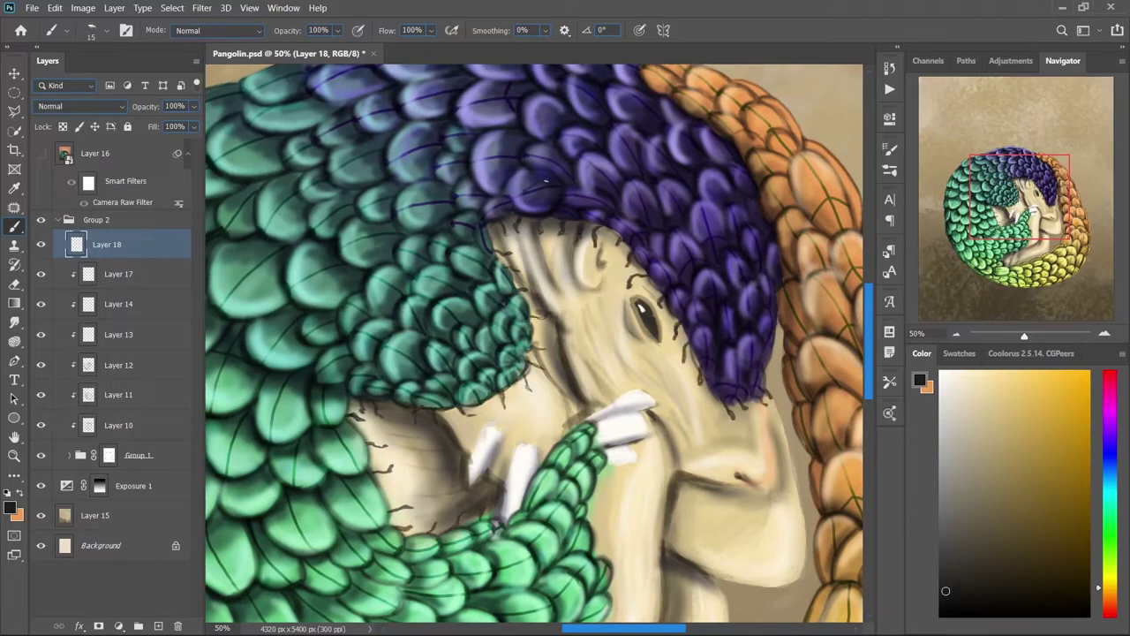
# - Draw short dark bristles between the purple, green, yellow and orange scales around the coil
pyautogui.moveTo(706, 227); pyautogui.dragTo(746, 294)
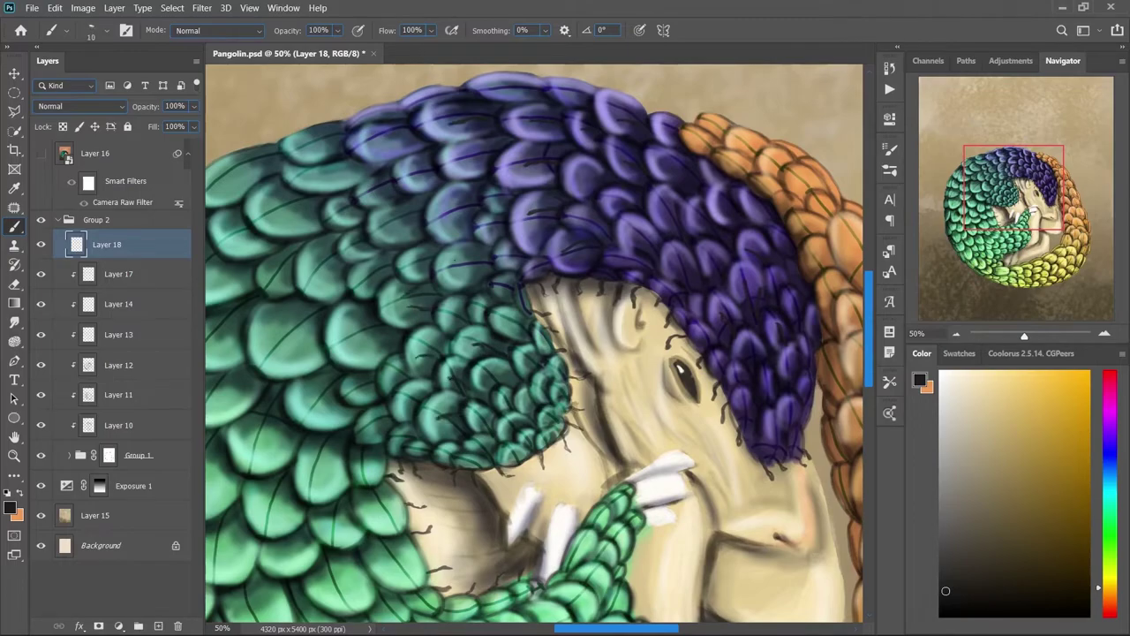
pyautogui.click(85, 202)
pyautogui.click(85, 202)
pyautogui.moveTo(290, 301); pyautogui.dragTo(634, 240)
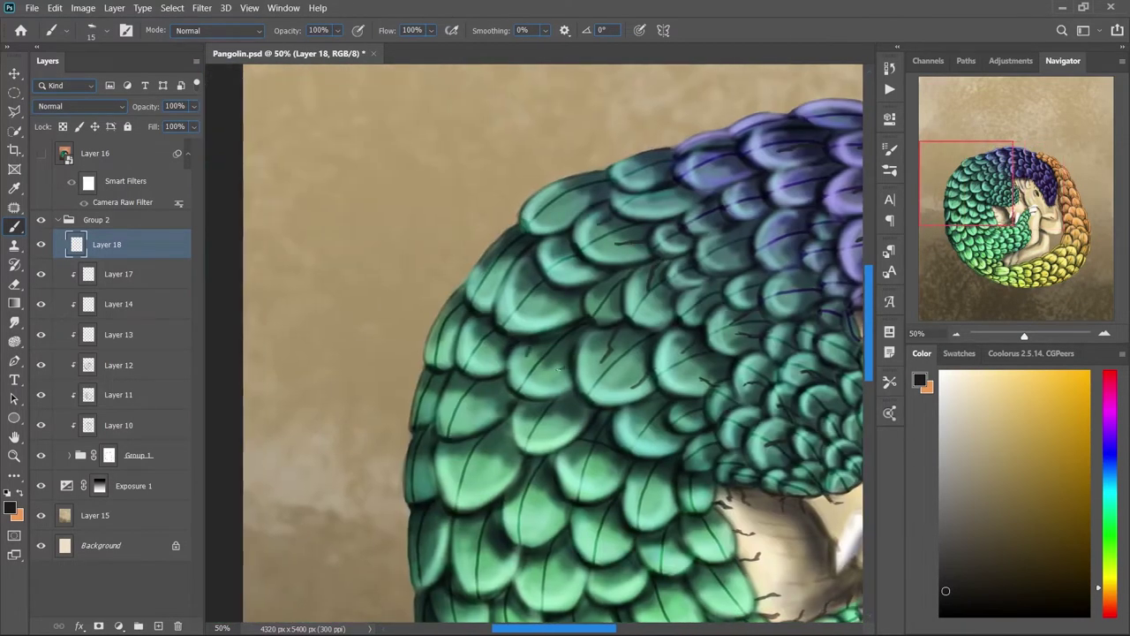
pyautogui.moveTo(532, 490); pyautogui.dragTo(444, 252)
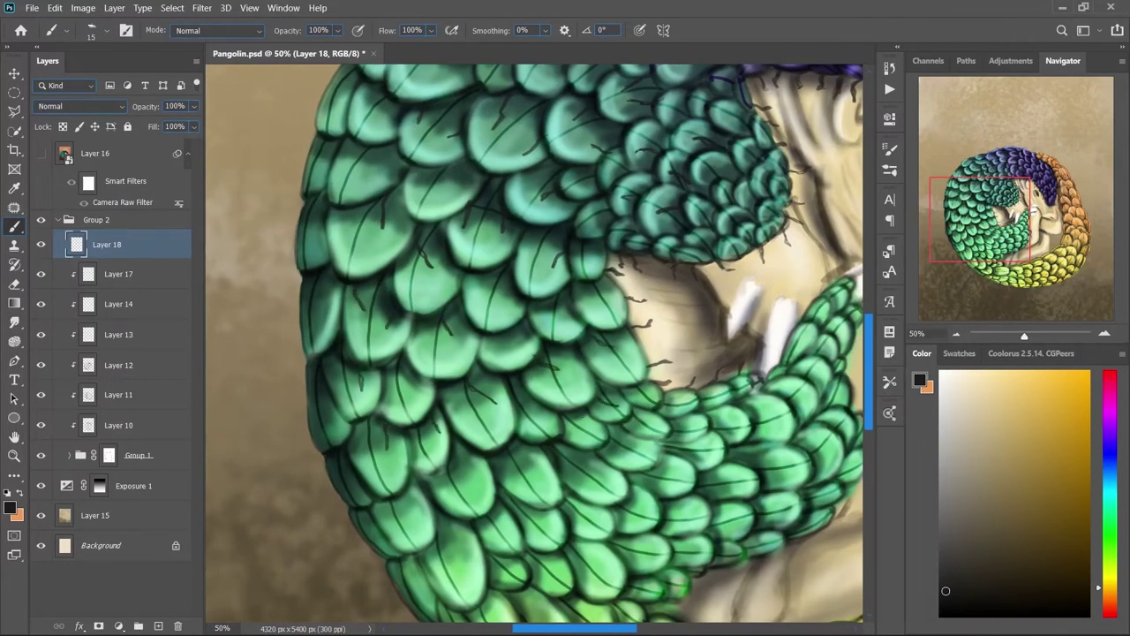
pyautogui.moveTo(614, 452); pyautogui.dragTo(441, 331)
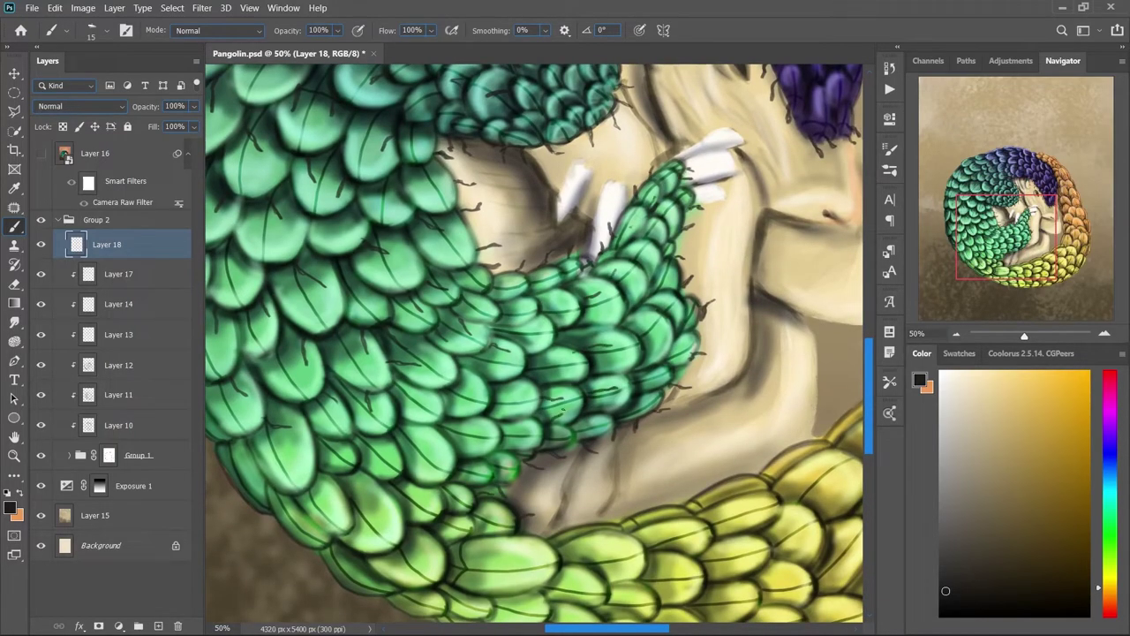
pyautogui.hotkey('ctrl', '-')
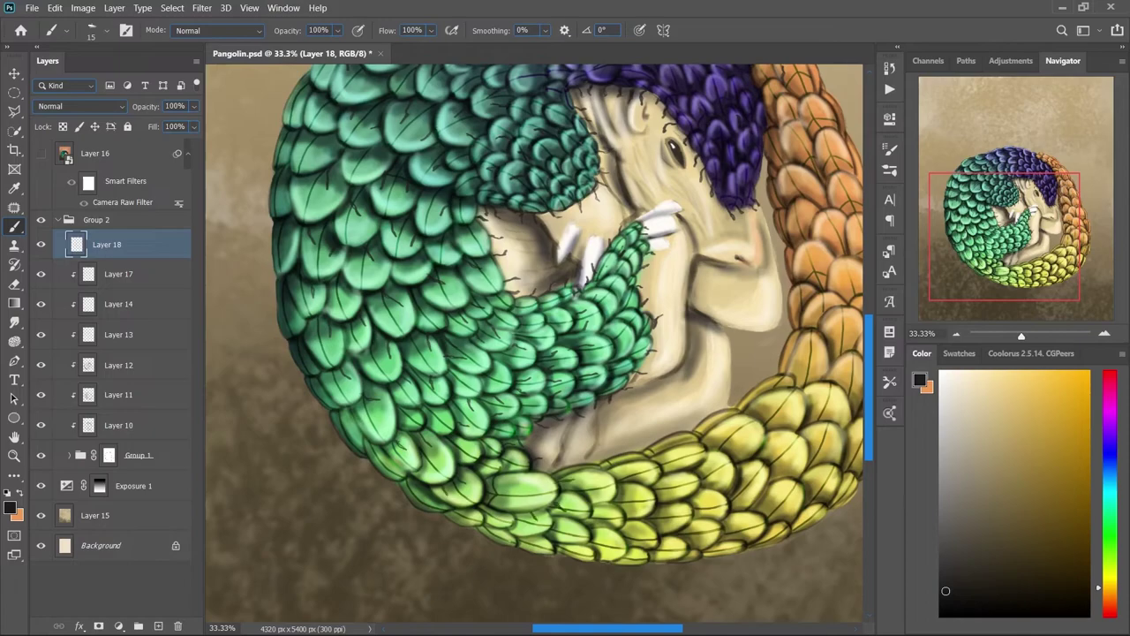
pyautogui.moveTo(657, 484); pyautogui.dragTo(675, 481)
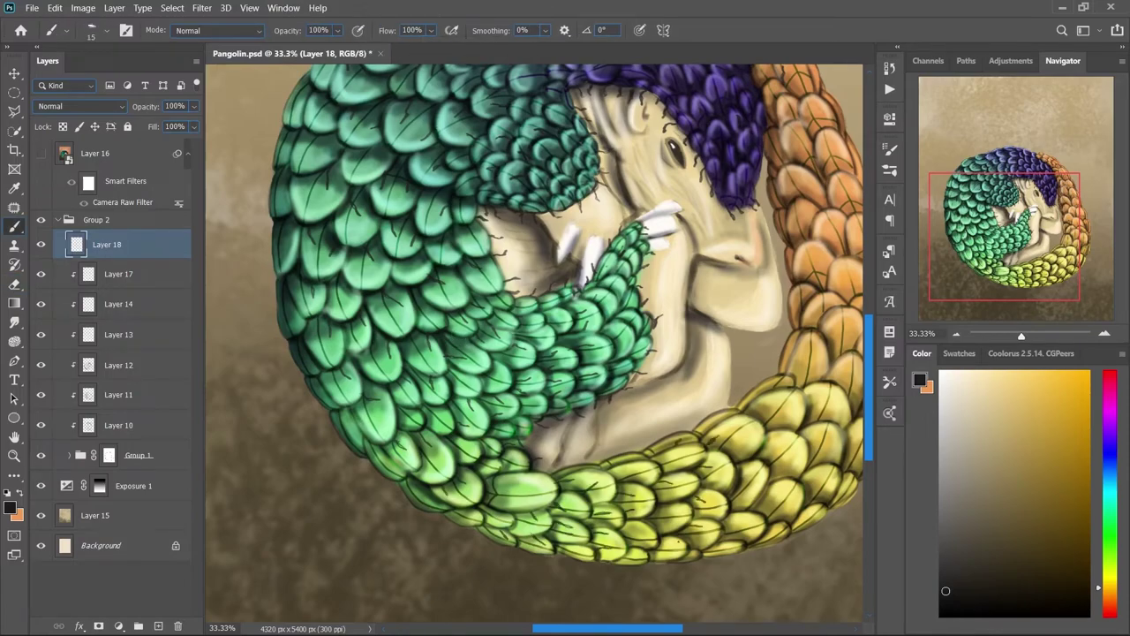
pyautogui.moveTo(534, 345); pyautogui.dragTo(395, 399)
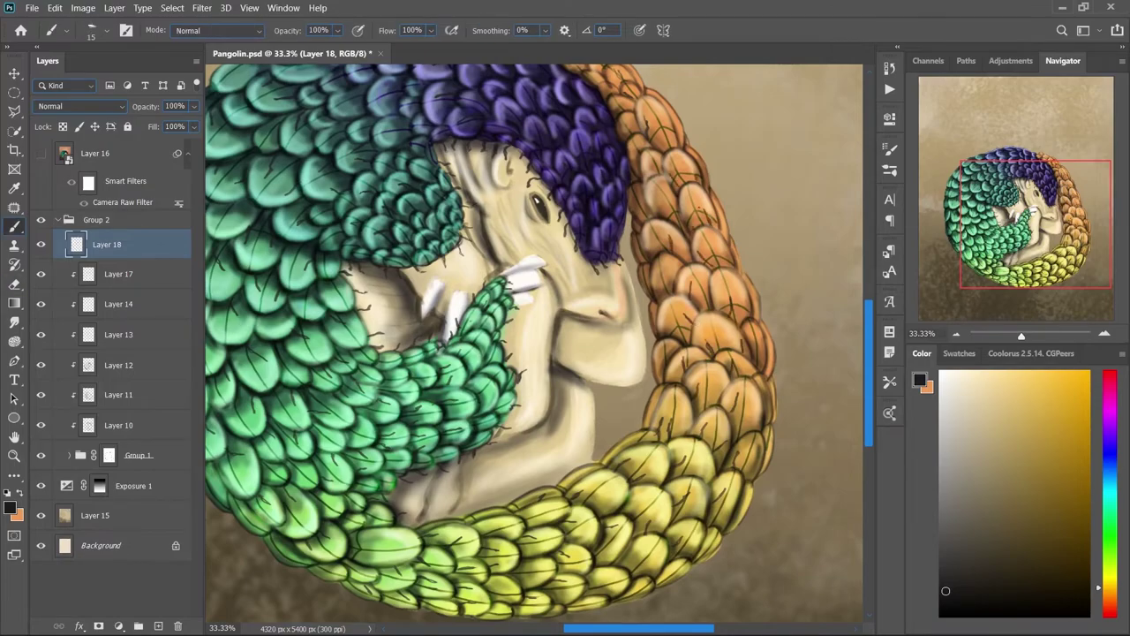
pyautogui.moveTo(495, 309); pyautogui.dragTo(547, 462)
pyautogui.moveTo(692, 551); pyautogui.dragTo(633, 410)
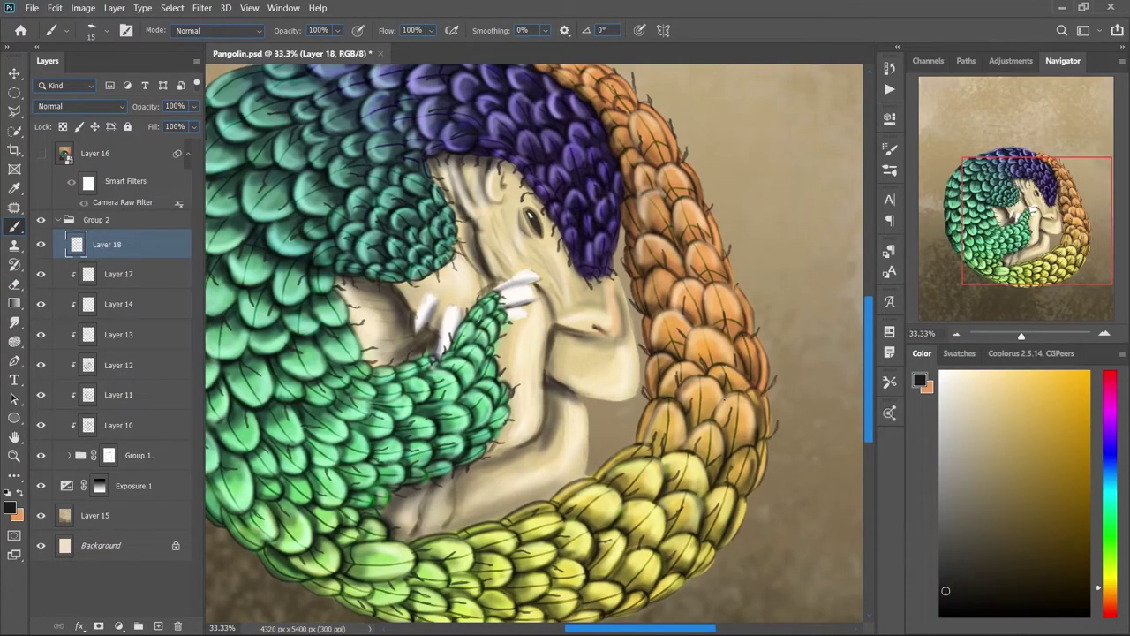
pyautogui.moveTo(530, 345); pyautogui.dragTo(623, 445)
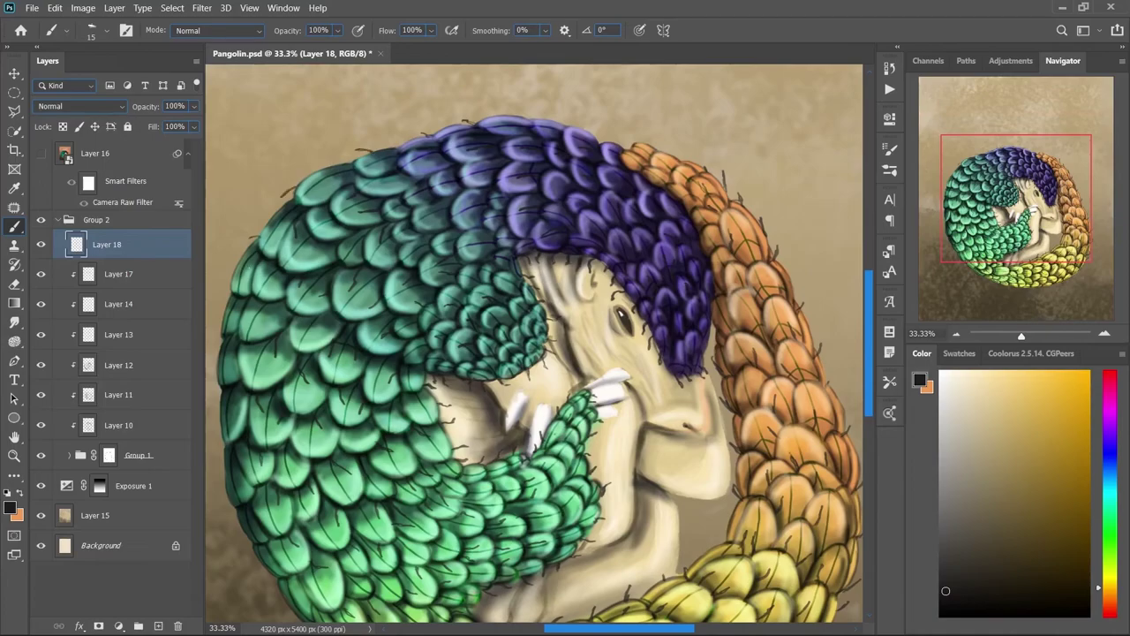
pyautogui.moveTo(530, 353); pyautogui.dragTo(547, 218)
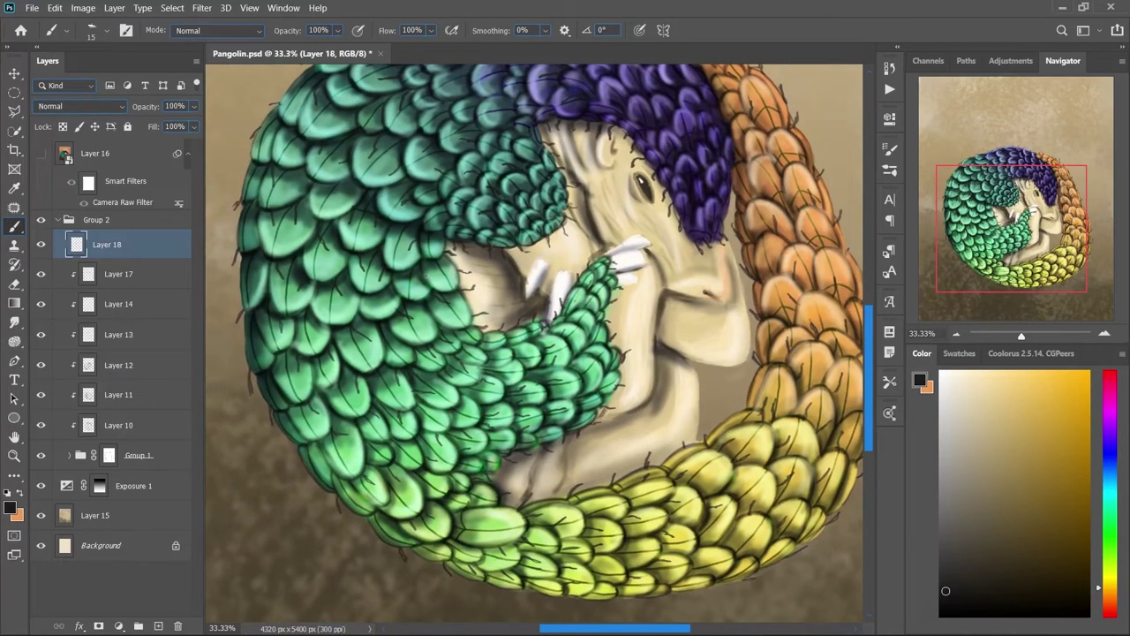